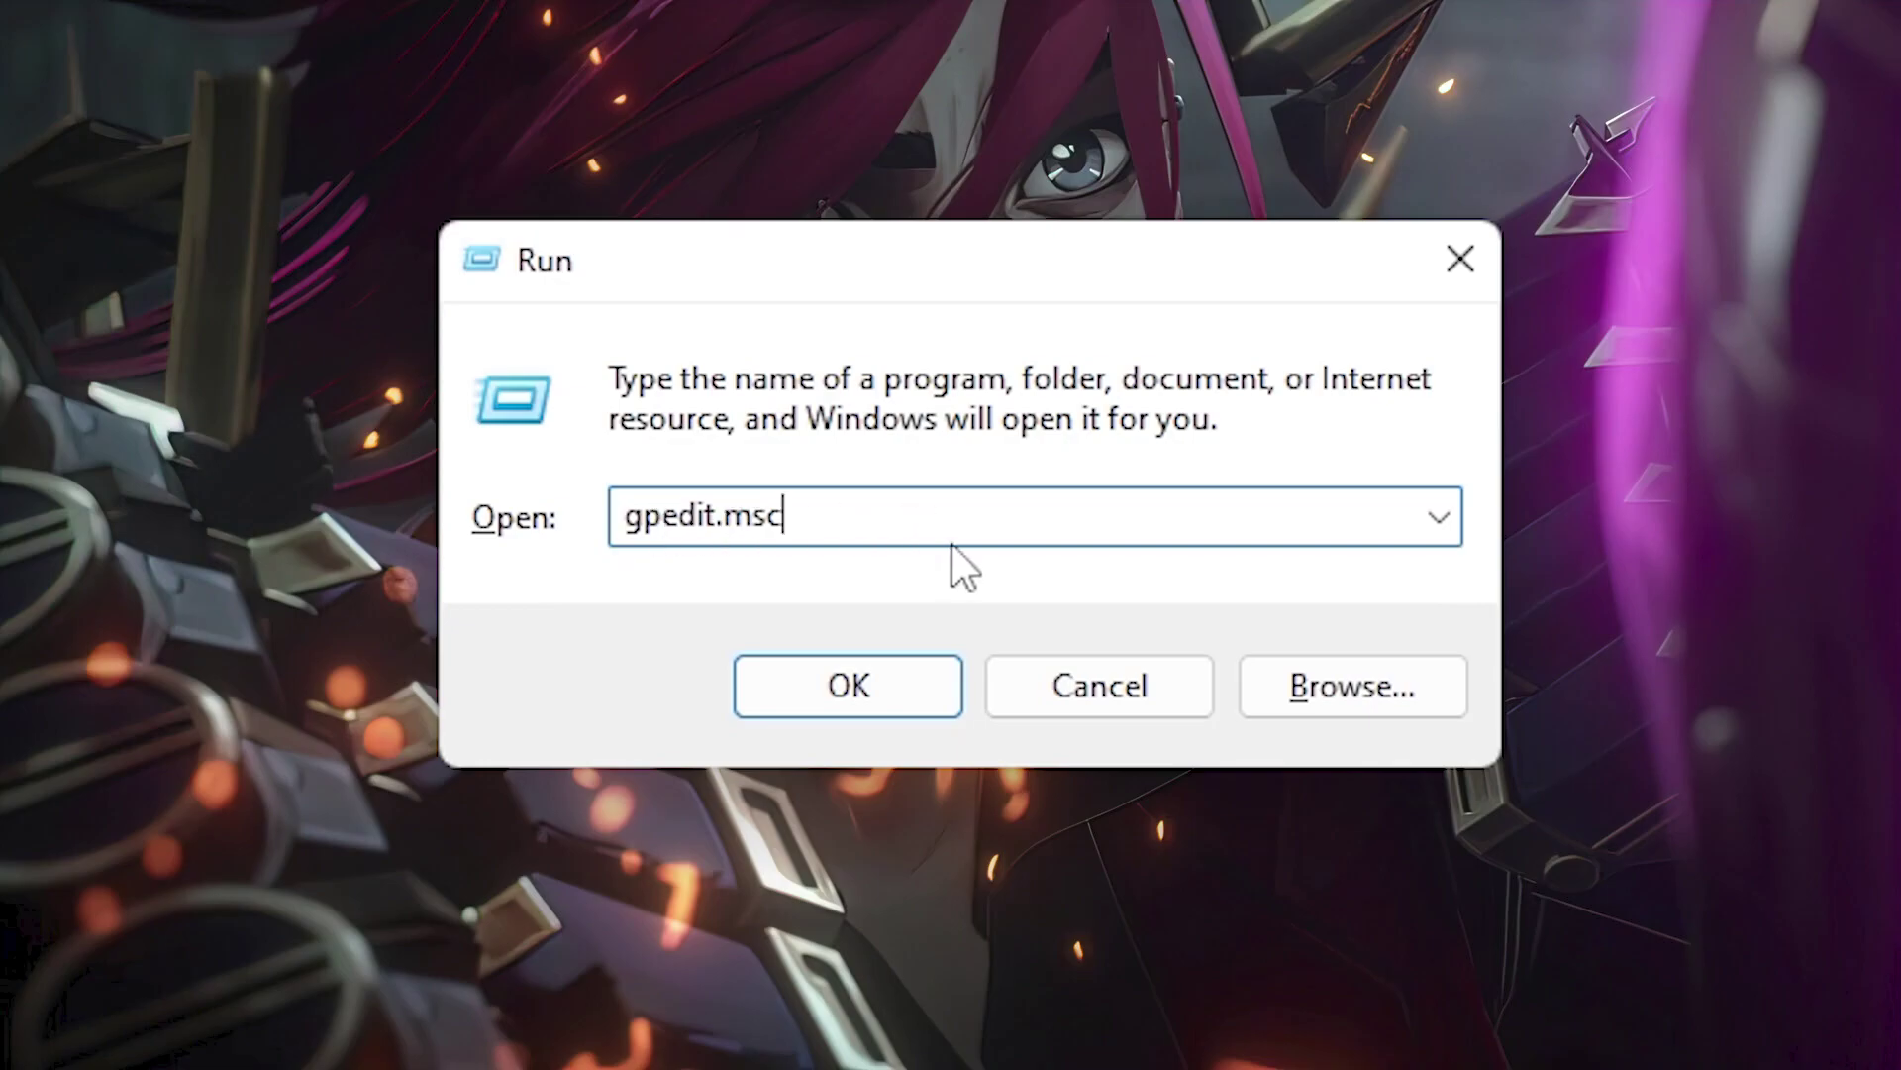
Maximize the Group Policy Editor and select 'Let Windows apps run in the background' under Windows Components > App Privacy
{"action": "left_click", "coordinate": [837, 709]}
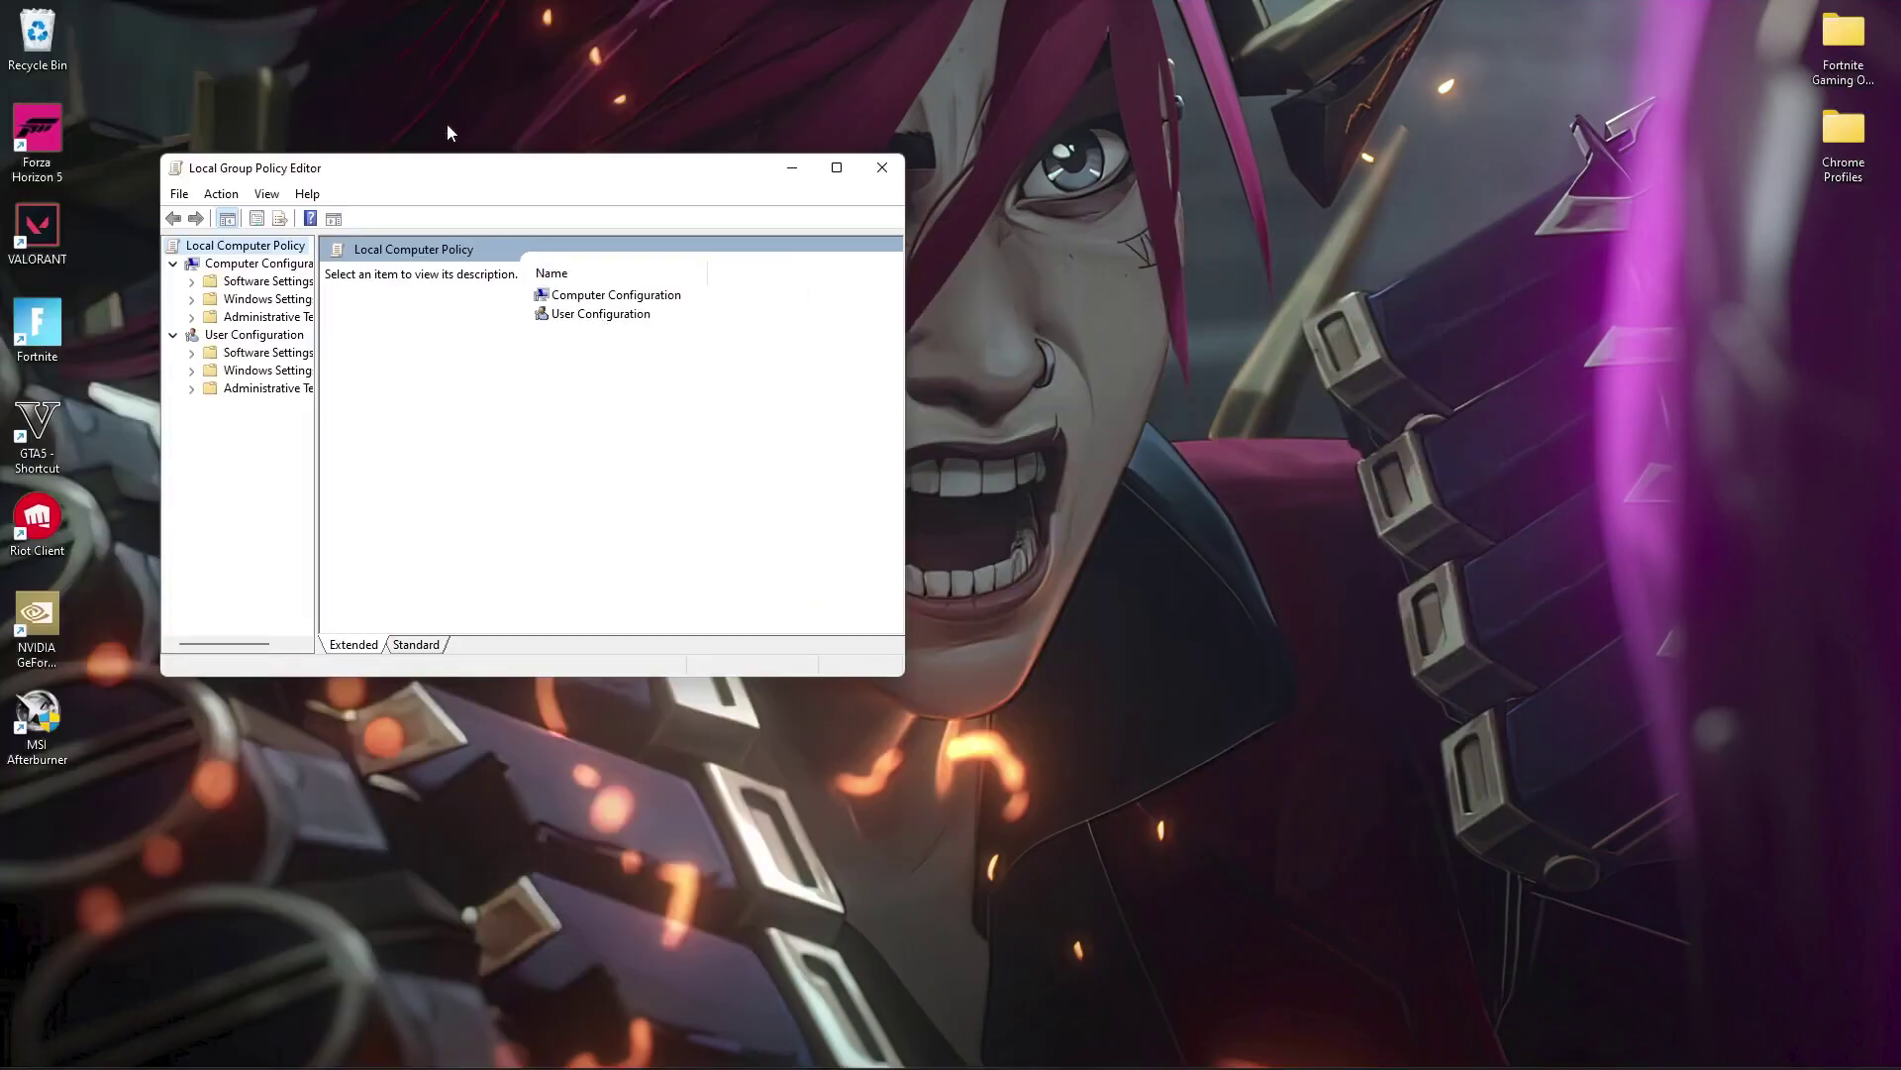
{"action": "double_click", "coordinate": [466, 168]}
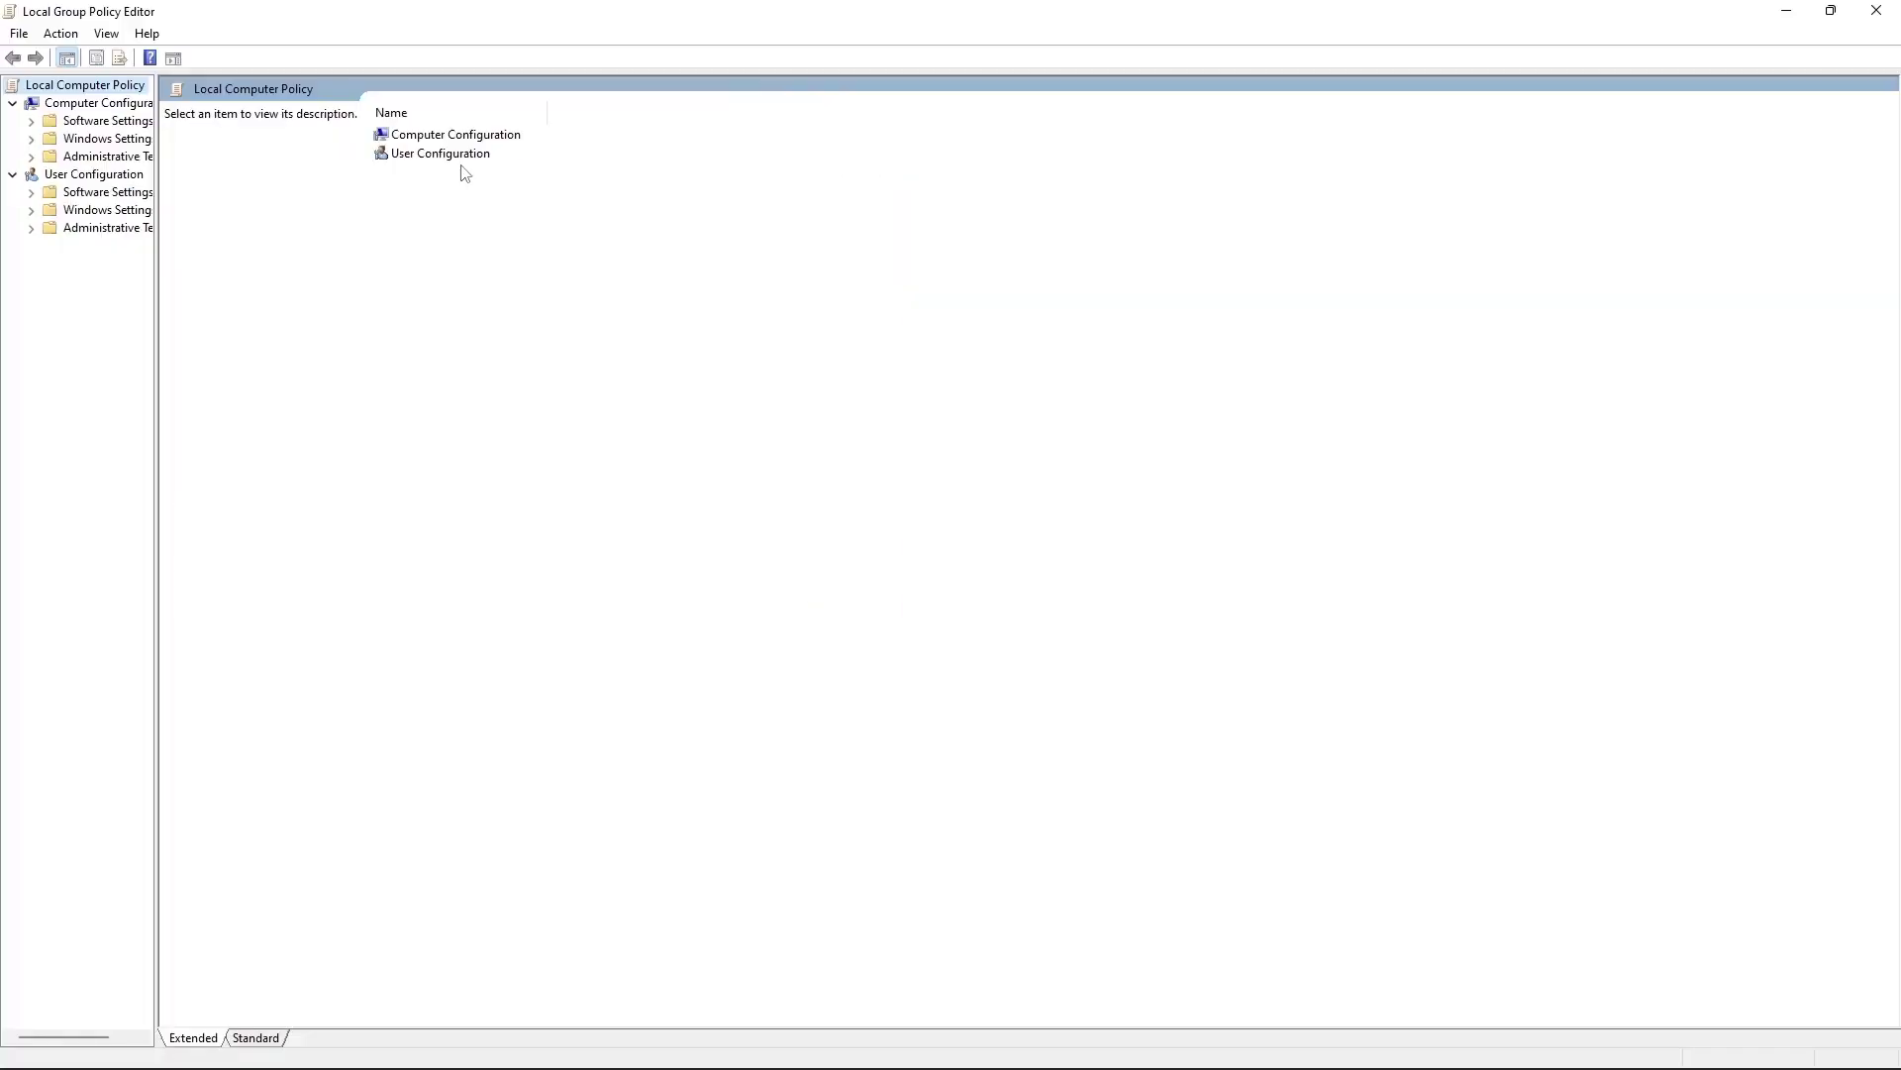
{"action": "left_click", "coordinate": [107, 156]}
{"action": "double_click", "coordinate": [433, 248]}
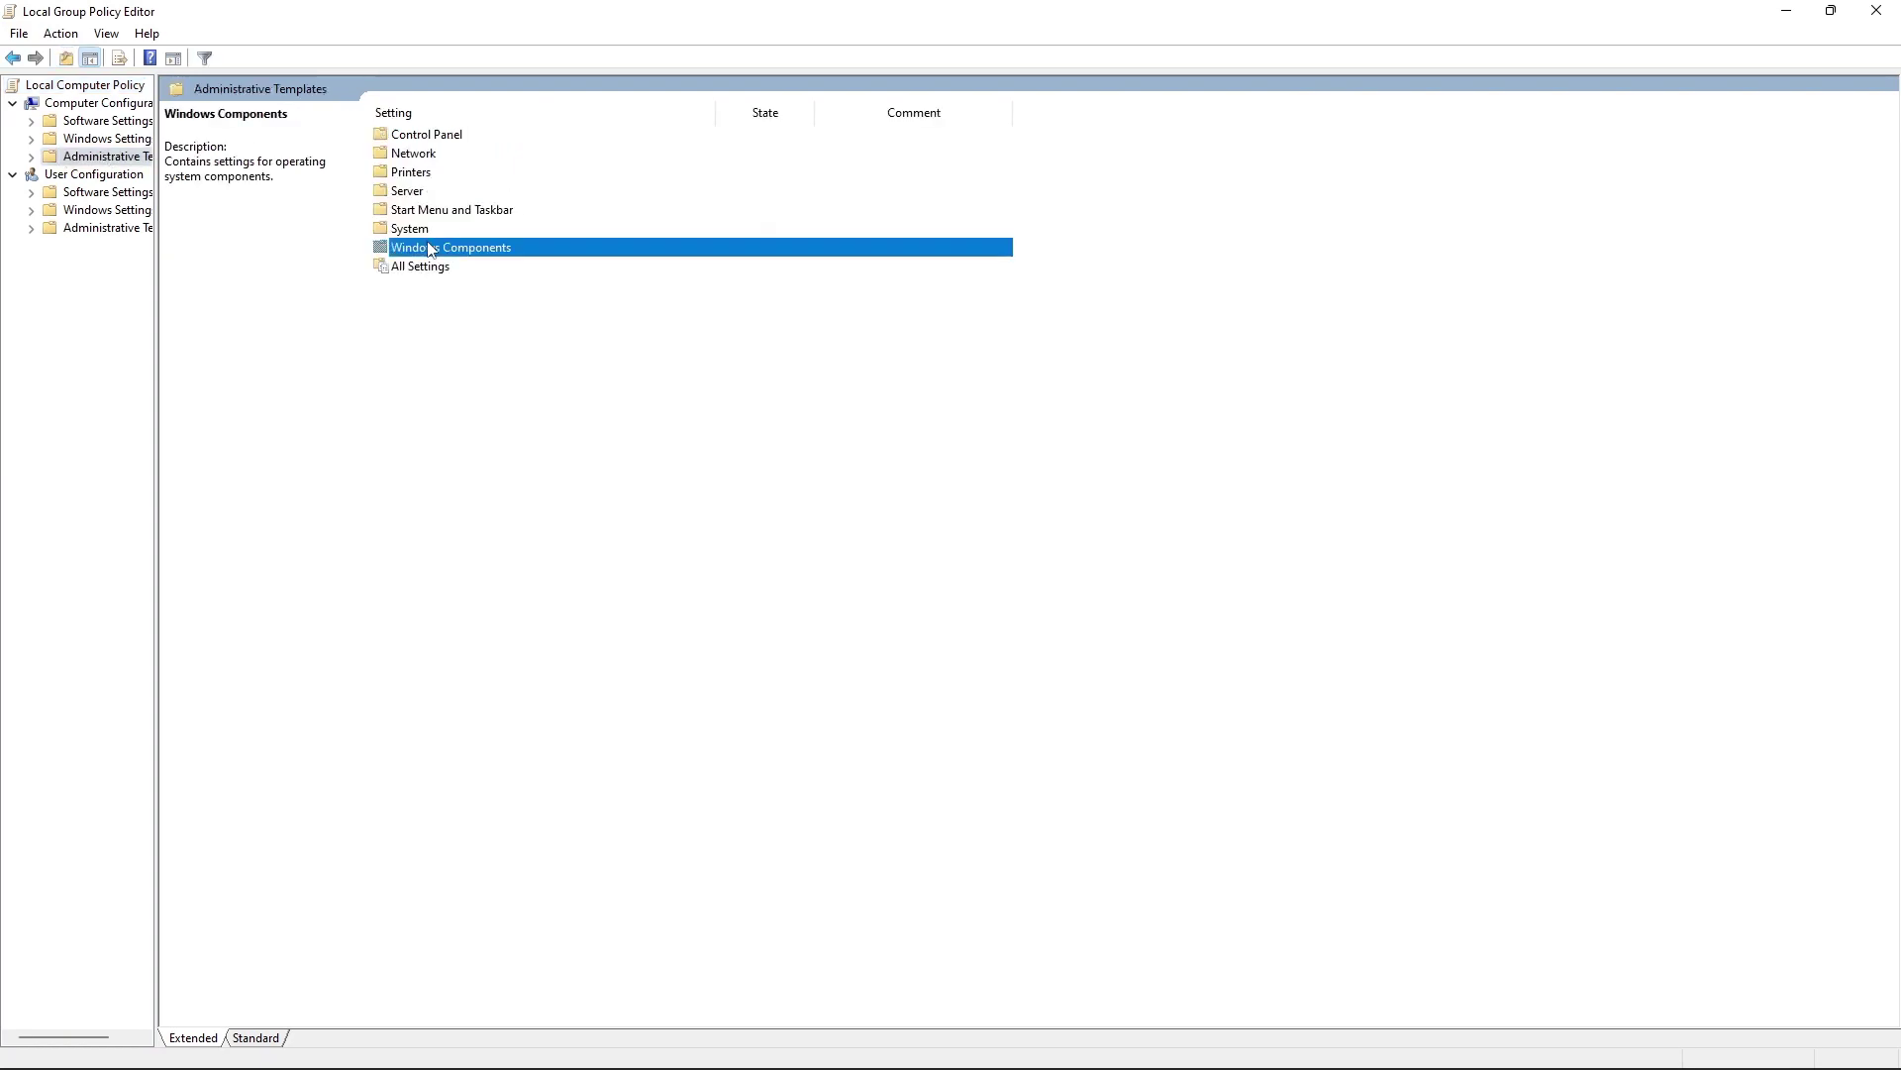
{"action": "double_click", "coordinate": [411, 191]}
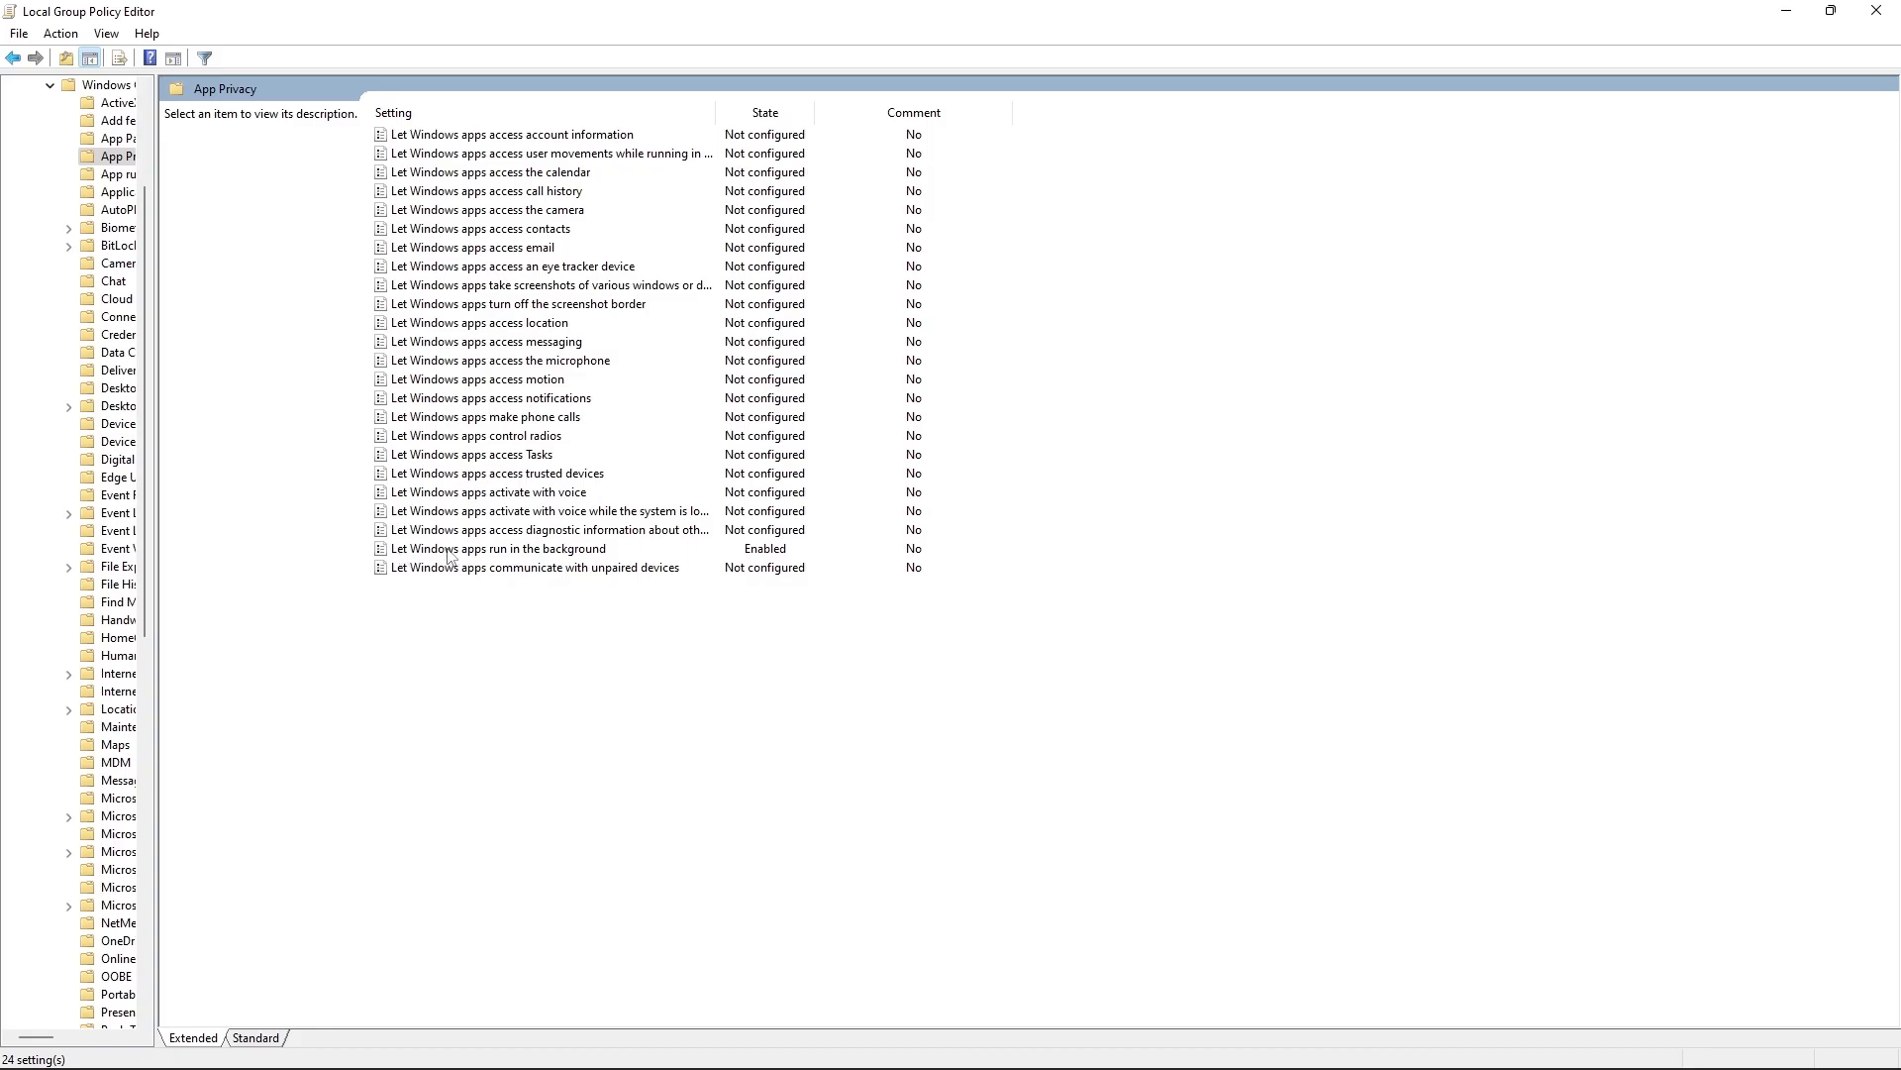
{"action": "left_click", "coordinate": [541, 551]}
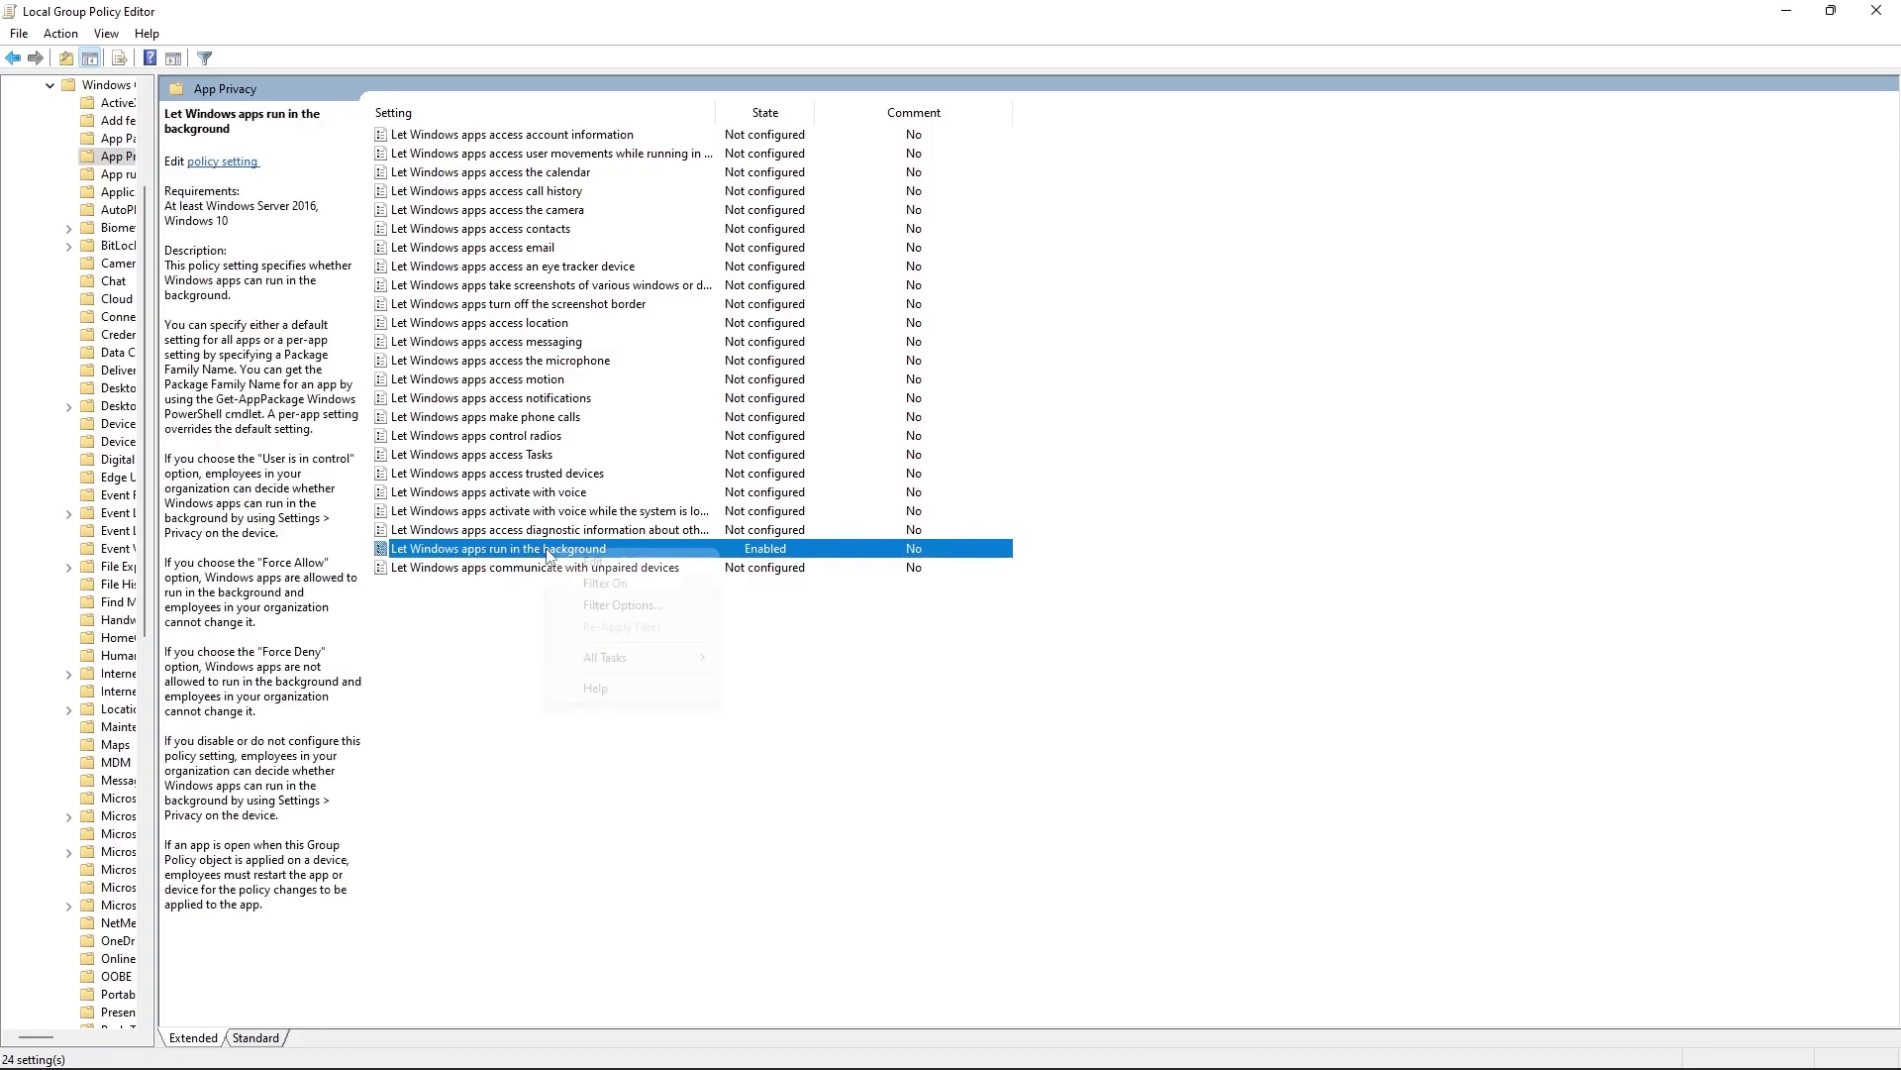
Set the background-apps policy's default for all apps to Force Deny and apply it
{"action": "right_click", "coordinate": [541, 550]}
{"action": "left_click", "coordinate": [560, 558]}
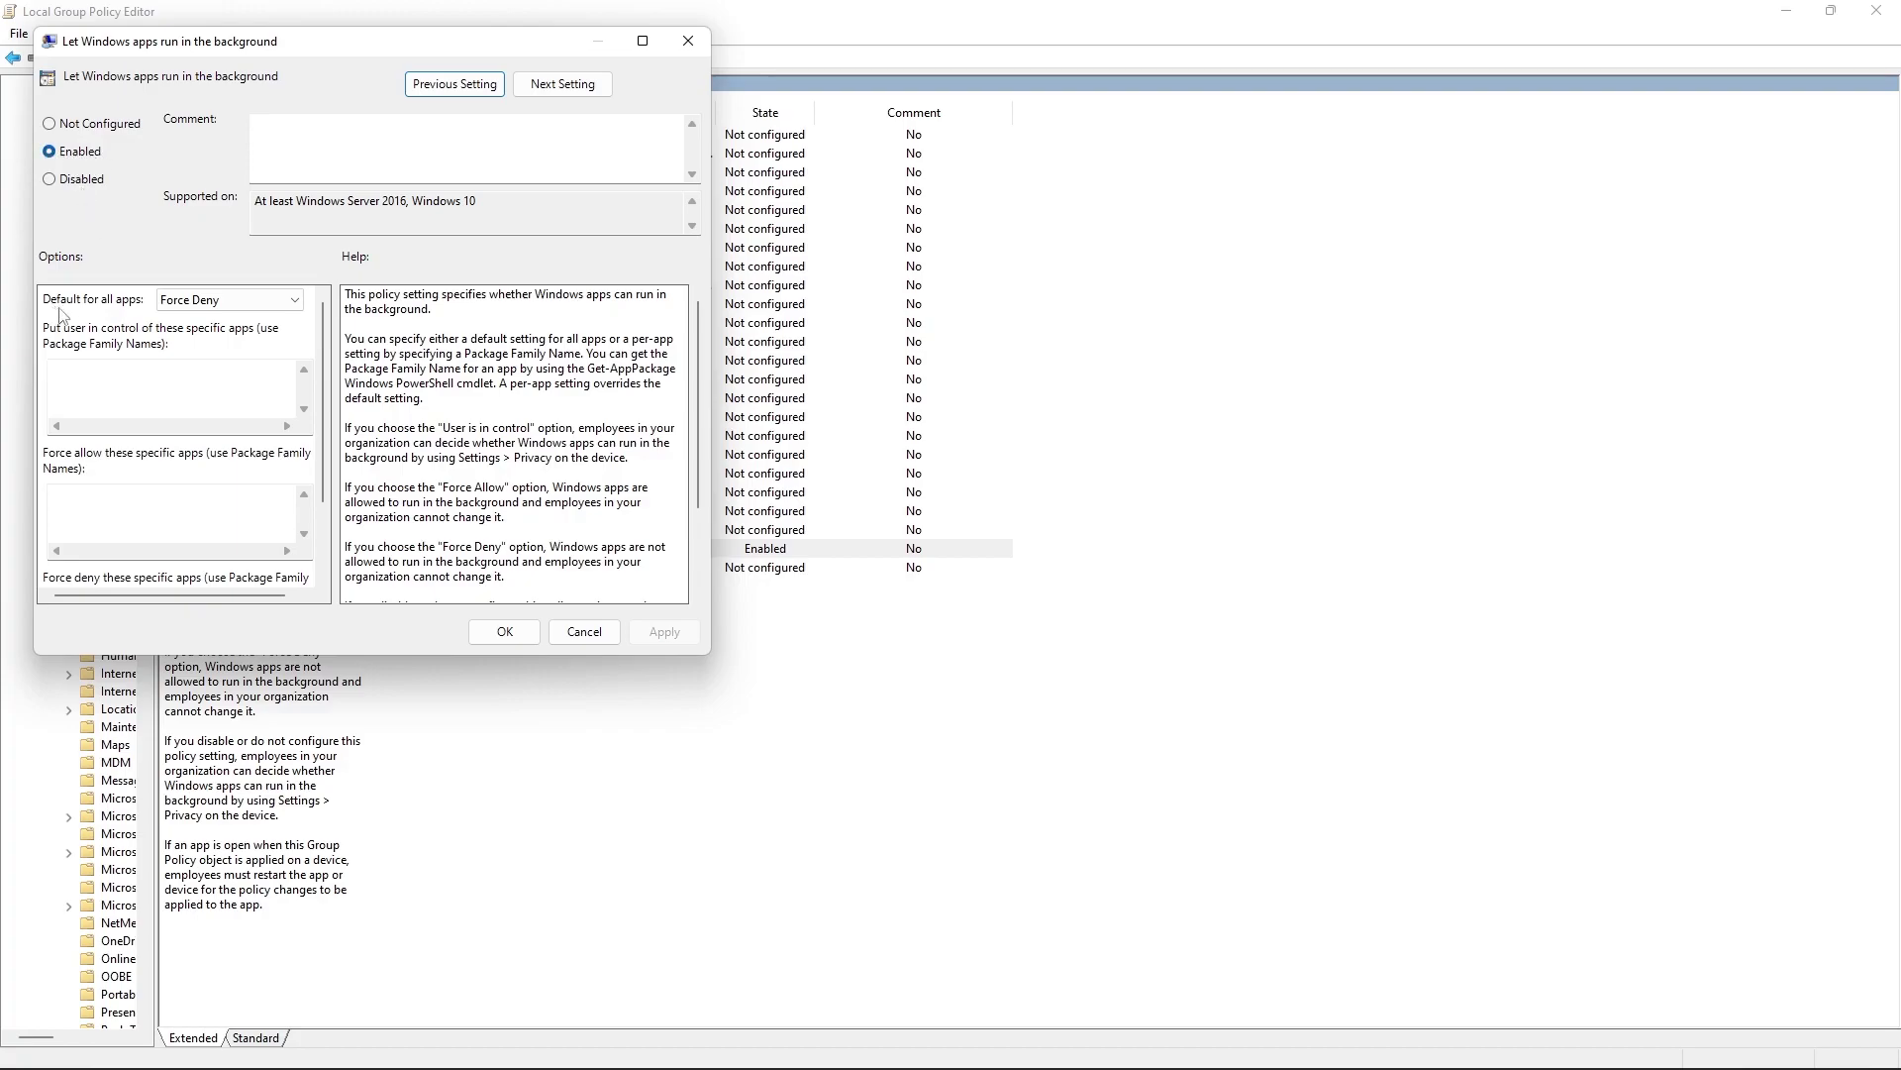
{"action": "left_click", "coordinate": [222, 303]}
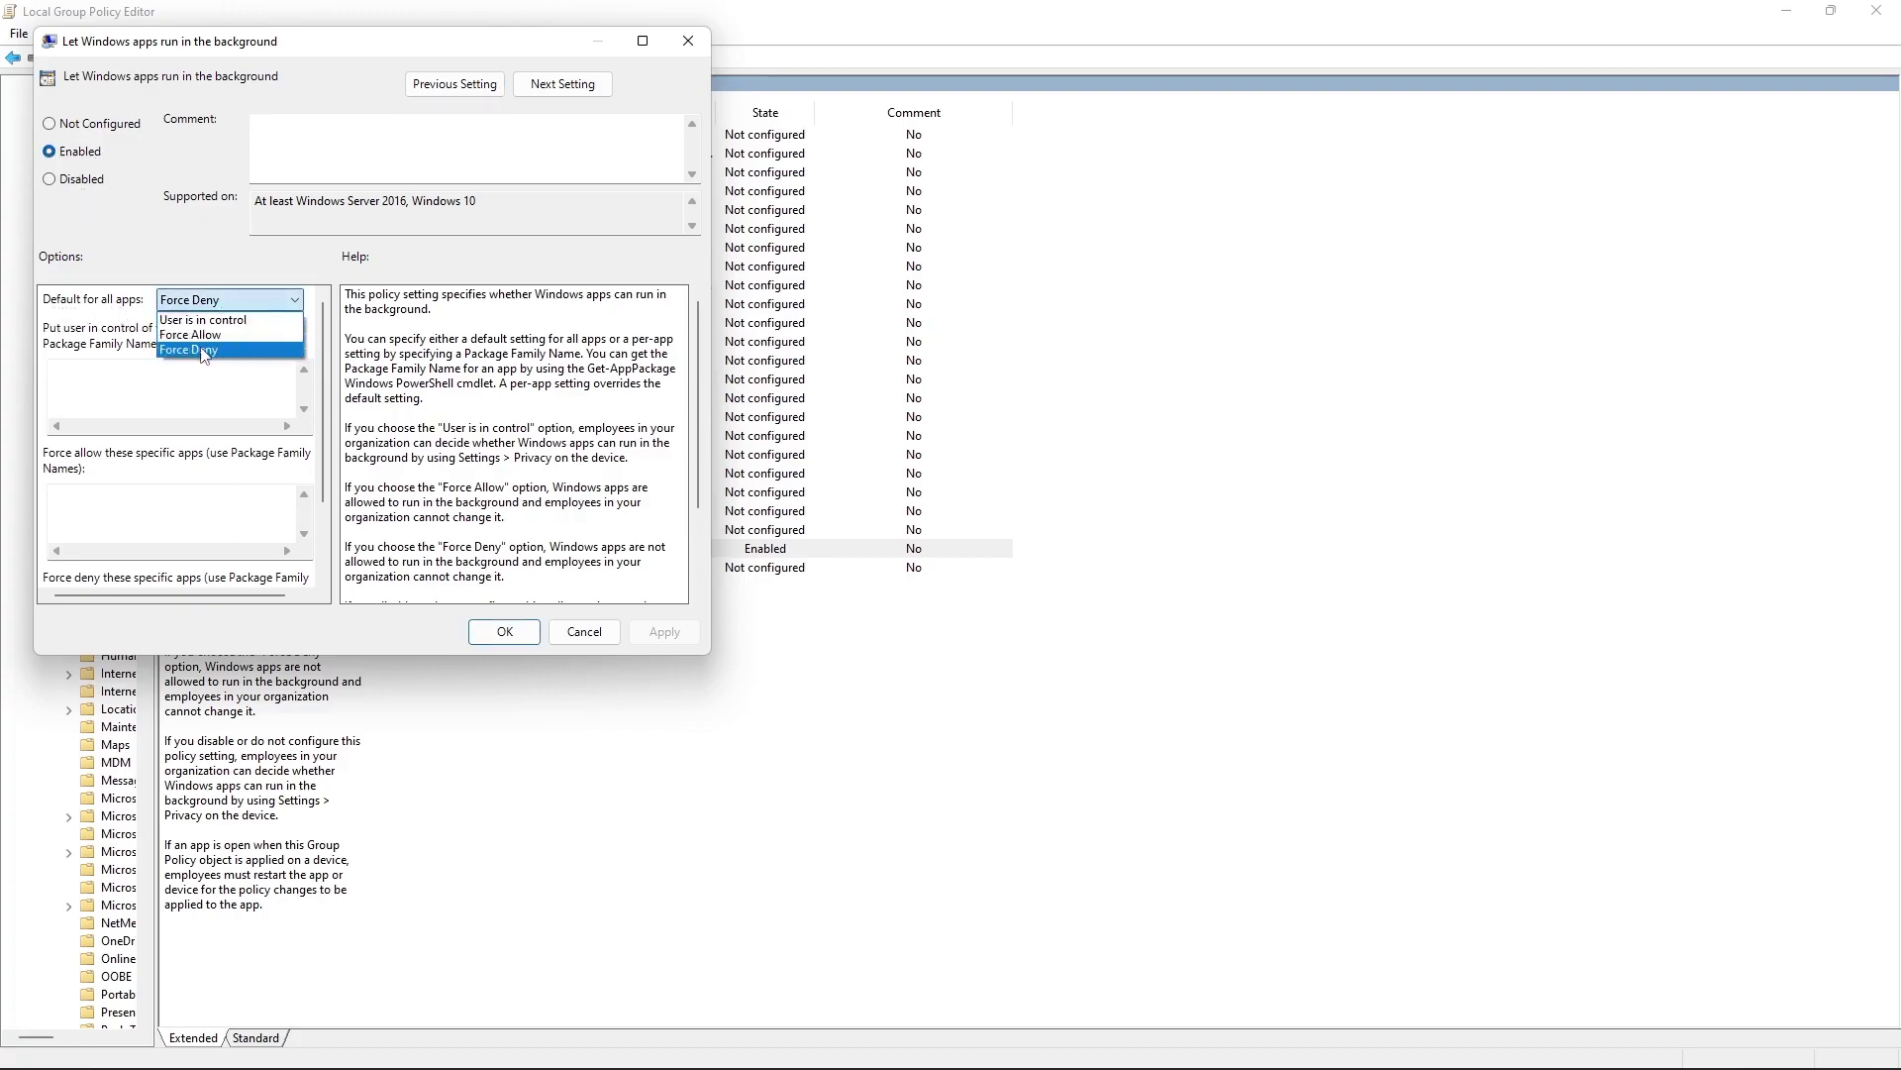
{"action": "left_click", "coordinate": [203, 350]}
{"action": "left_click", "coordinate": [662, 632]}
{"action": "left_click", "coordinate": [504, 632]}
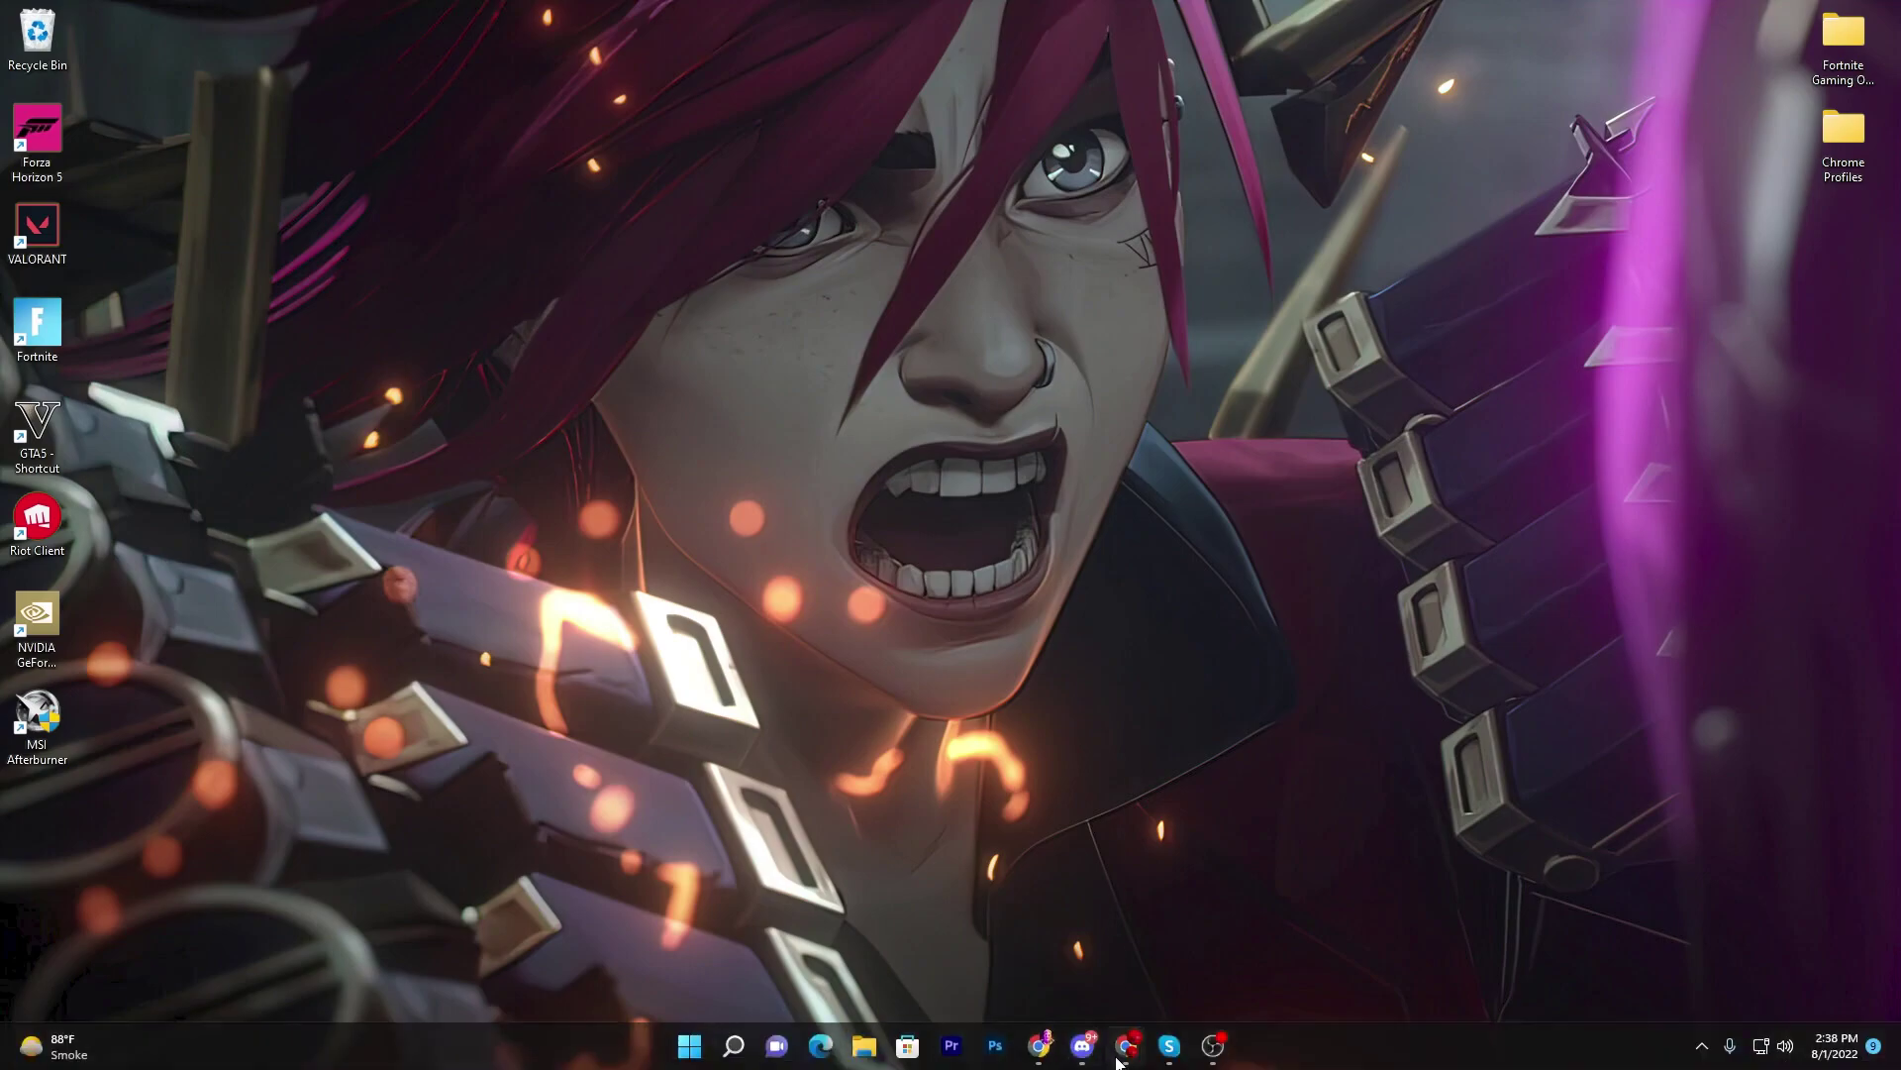
Open the 'How to Boost FPS' article on the UPTO Packs site in Chrome
{"action": "left_click", "coordinate": [1122, 1056]}
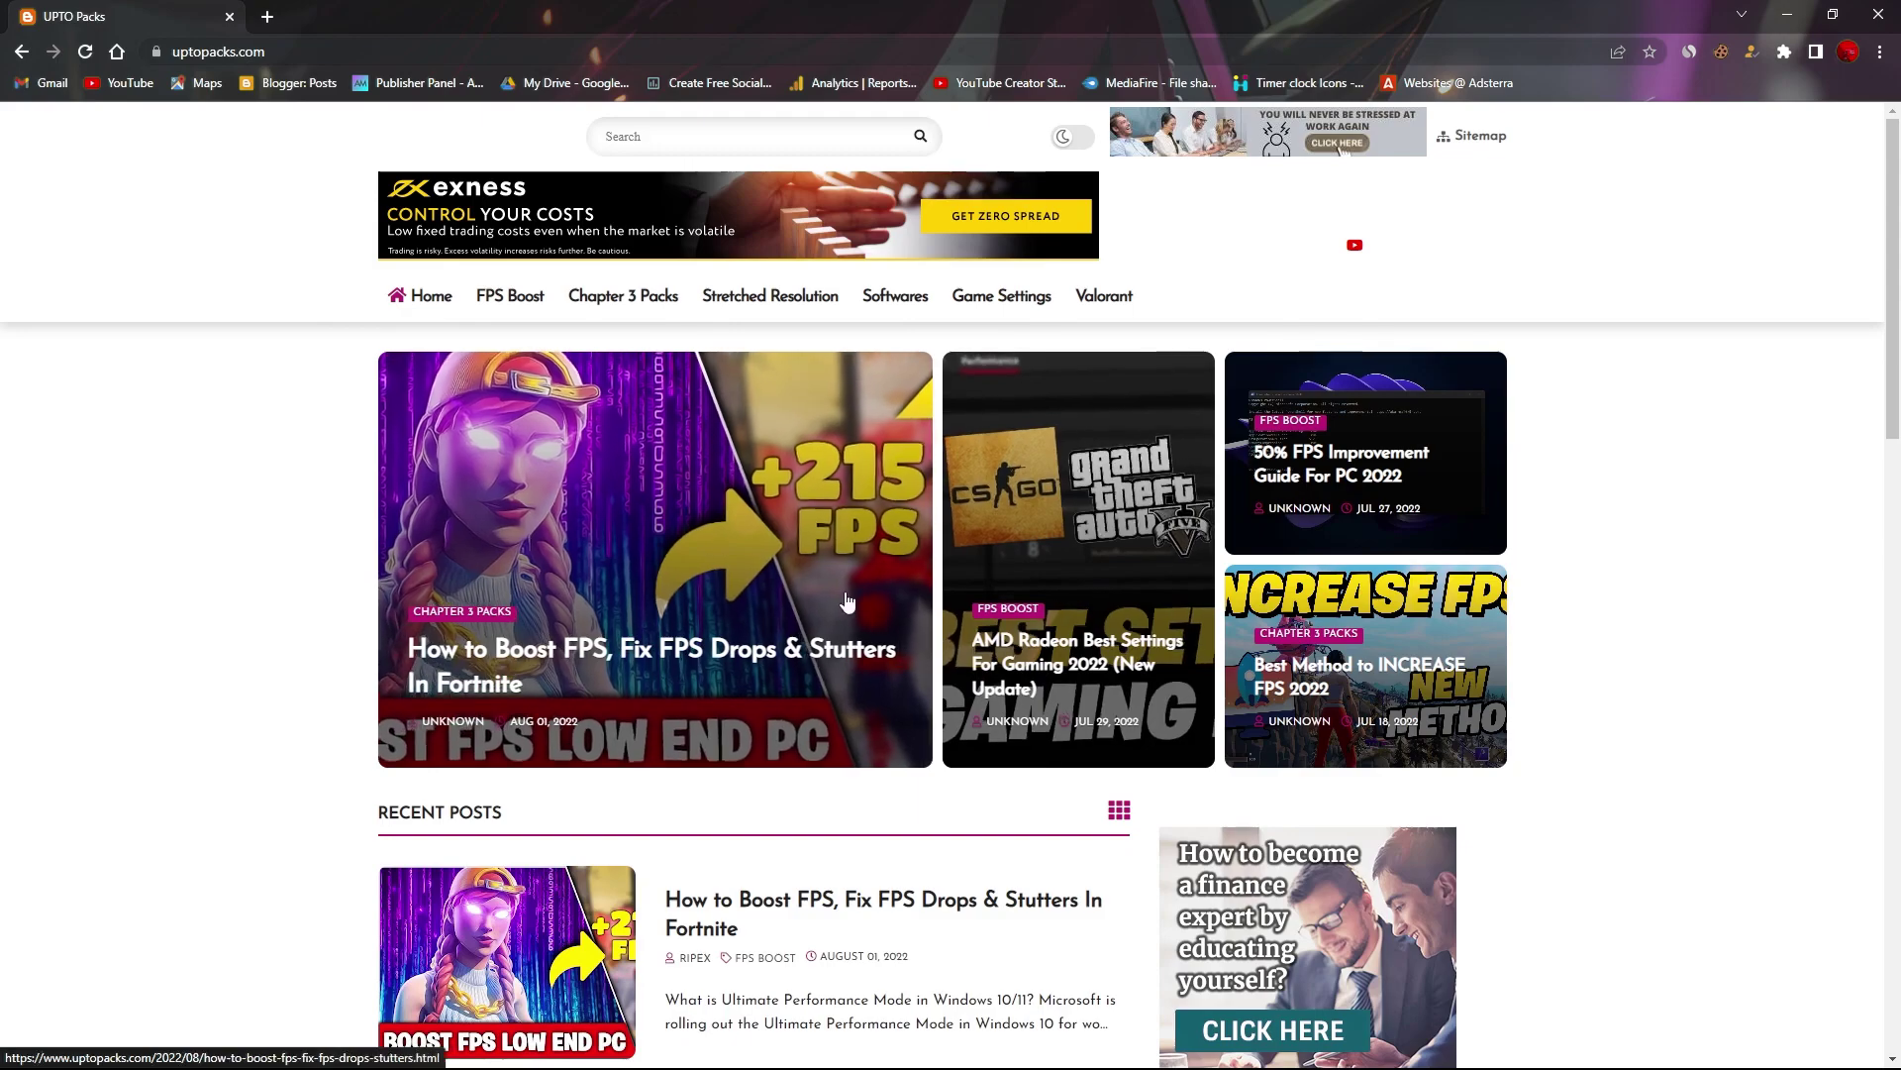
{"action": "scroll", "coordinate": [847, 602], "scroll_direction": "down", "scroll_amount": 3}
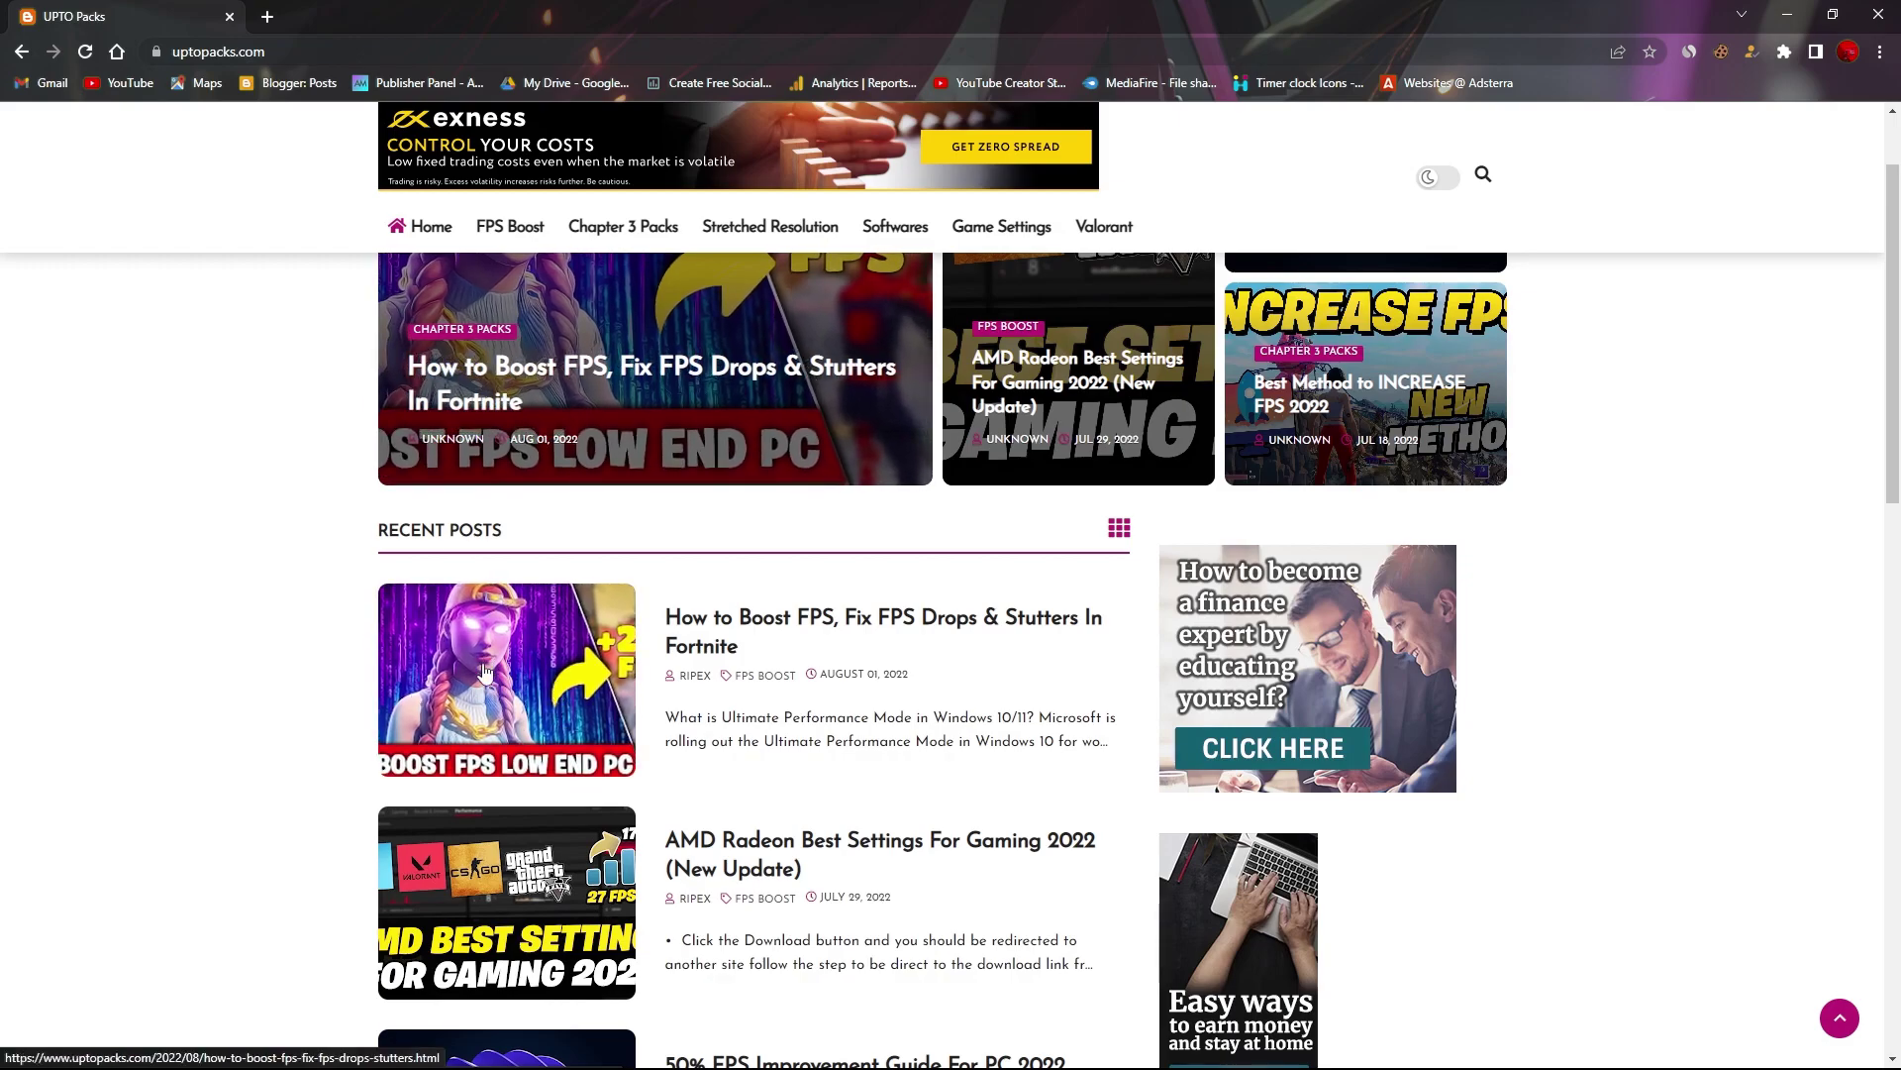
{"action": "left_click", "coordinate": [719, 634]}
Scroll to the Ultimate Performance steps and select the powercfg duplicatescheme command line
{"action": "scroll", "coordinate": [488, 318], "scroll_direction": "down", "scroll_amount": 4}
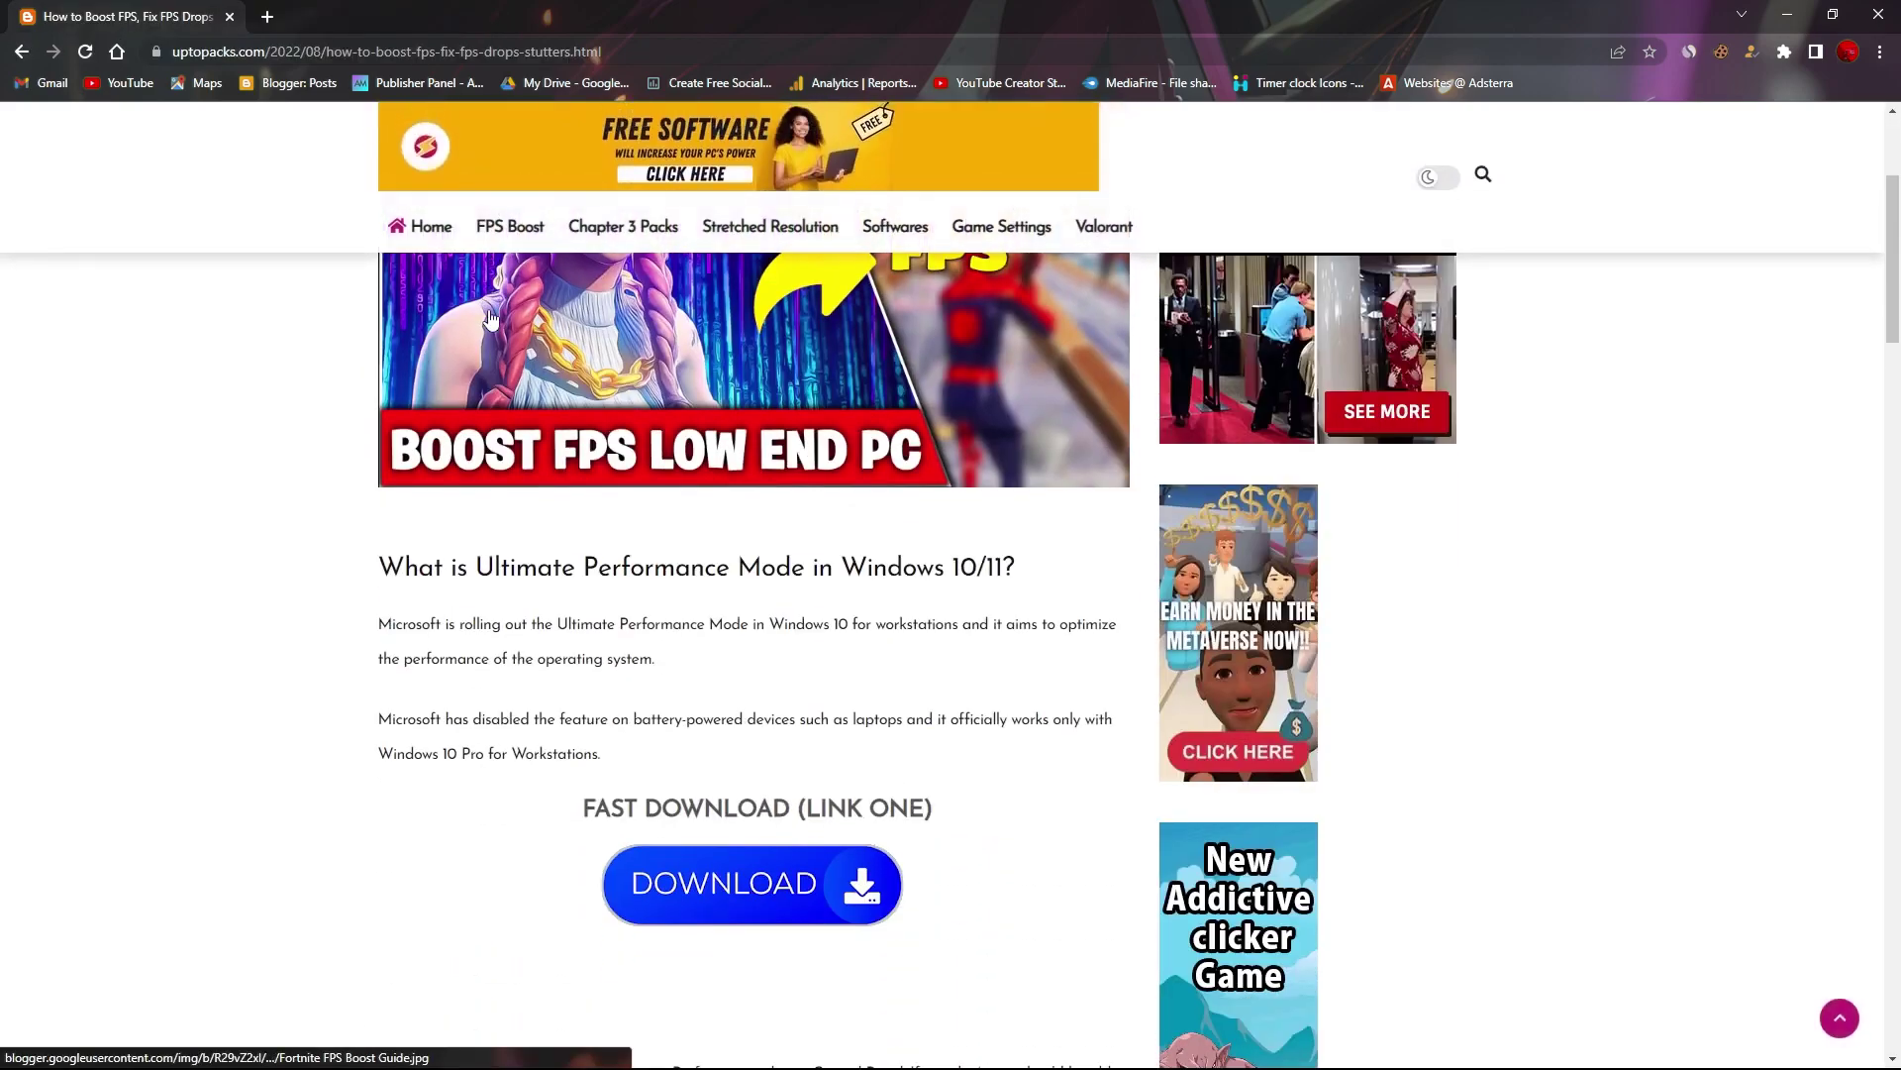
{"action": "scroll", "coordinate": [488, 318], "scroll_direction": "down", "scroll_amount": 3}
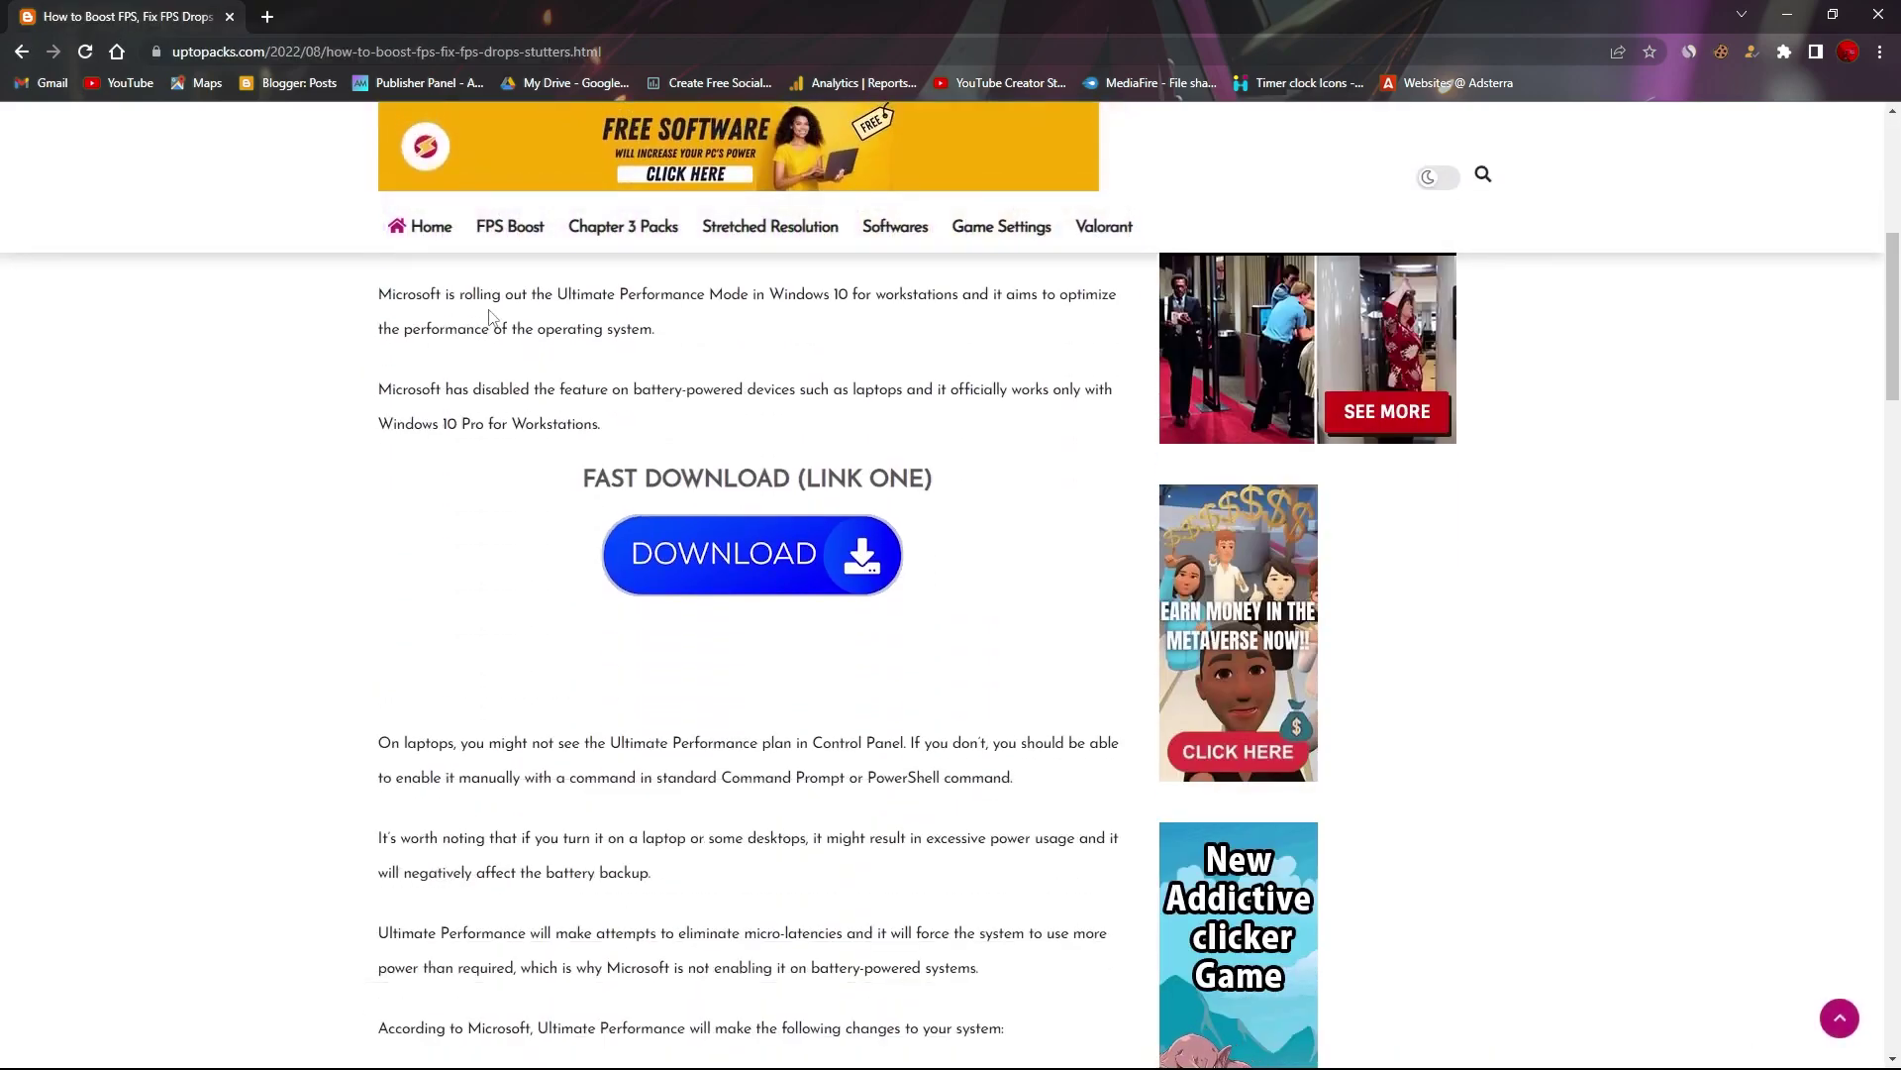
{"action": "scroll", "coordinate": [490, 318], "scroll_direction": "down", "scroll_amount": 3}
{"action": "scroll", "coordinate": [490, 318], "scroll_direction": "down", "scroll_amount": 3}
{"action": "scroll", "coordinate": [490, 318], "scroll_direction": "down", "scroll_amount": 3}
{"action": "scroll", "coordinate": [490, 318], "scroll_direction": "down", "scroll_amount": 5}
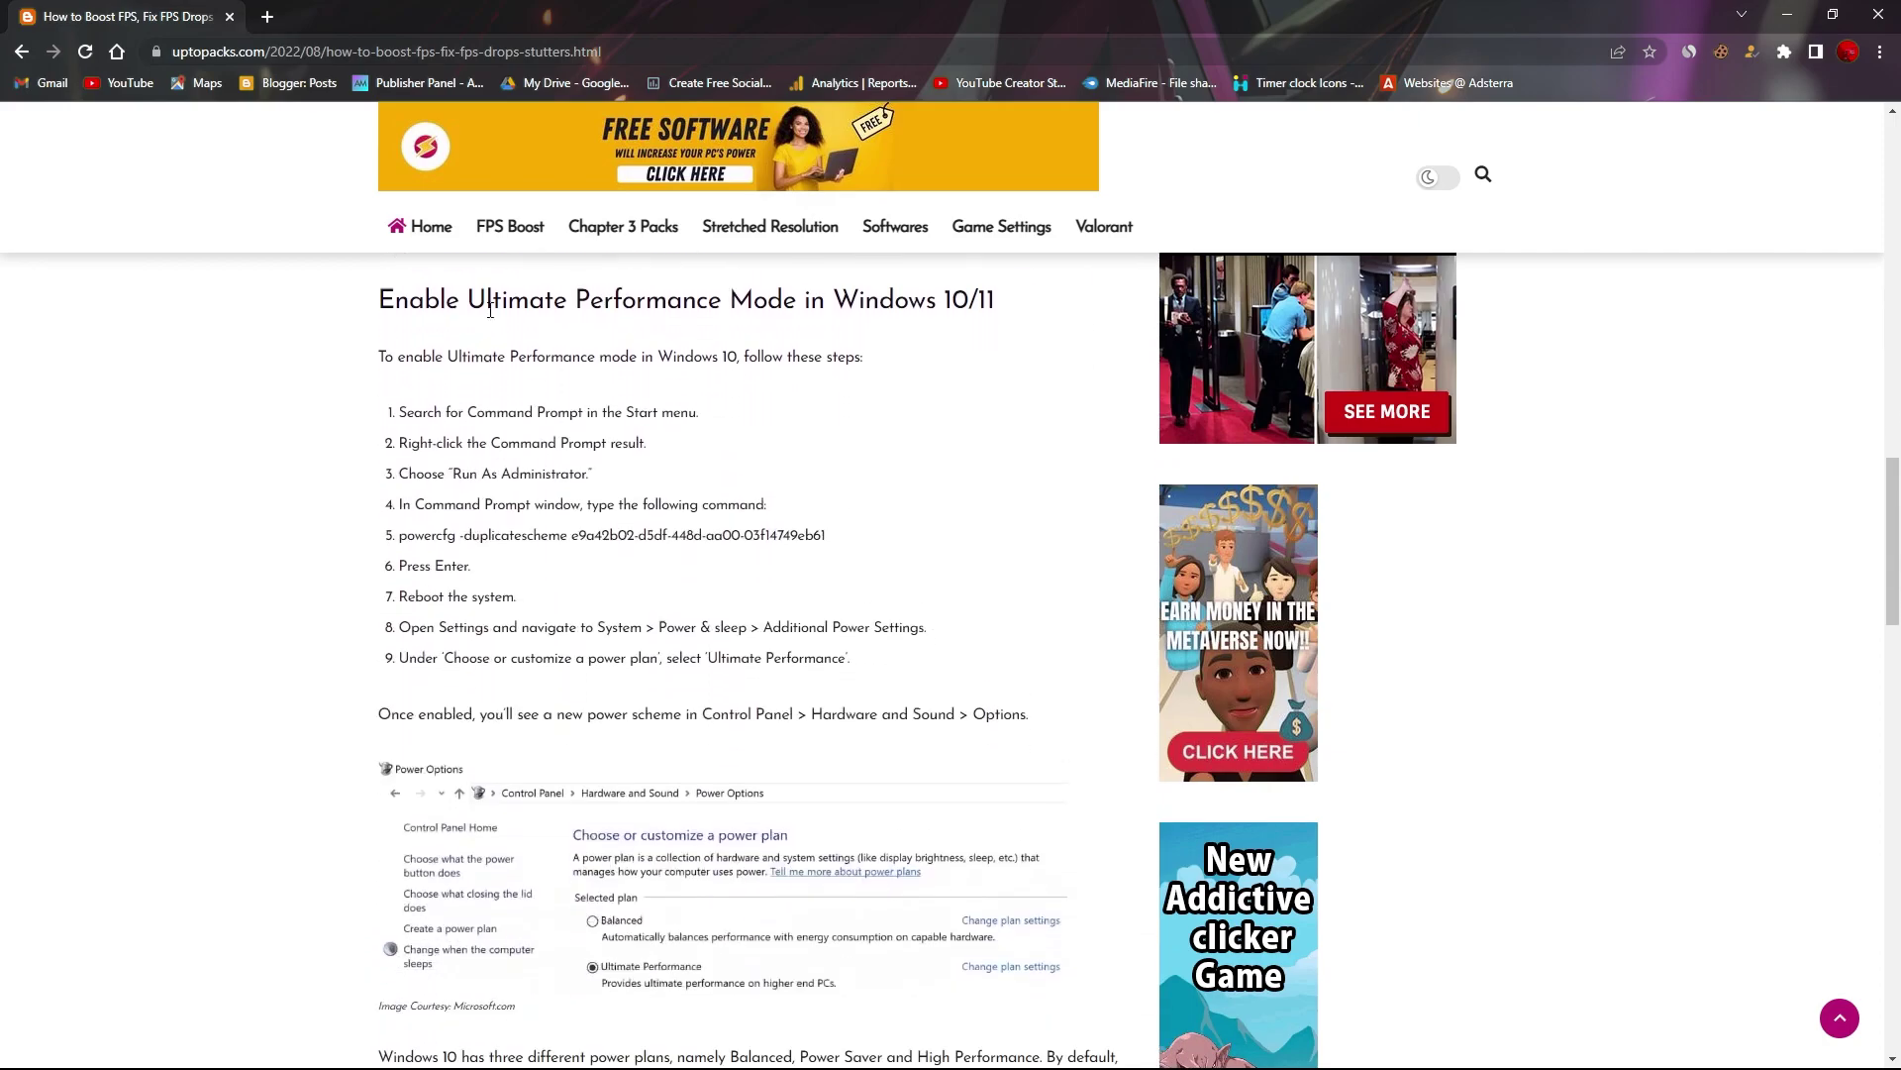
{"action": "scroll", "coordinate": [491, 318], "scroll_direction": "up", "scroll_amount": 2}
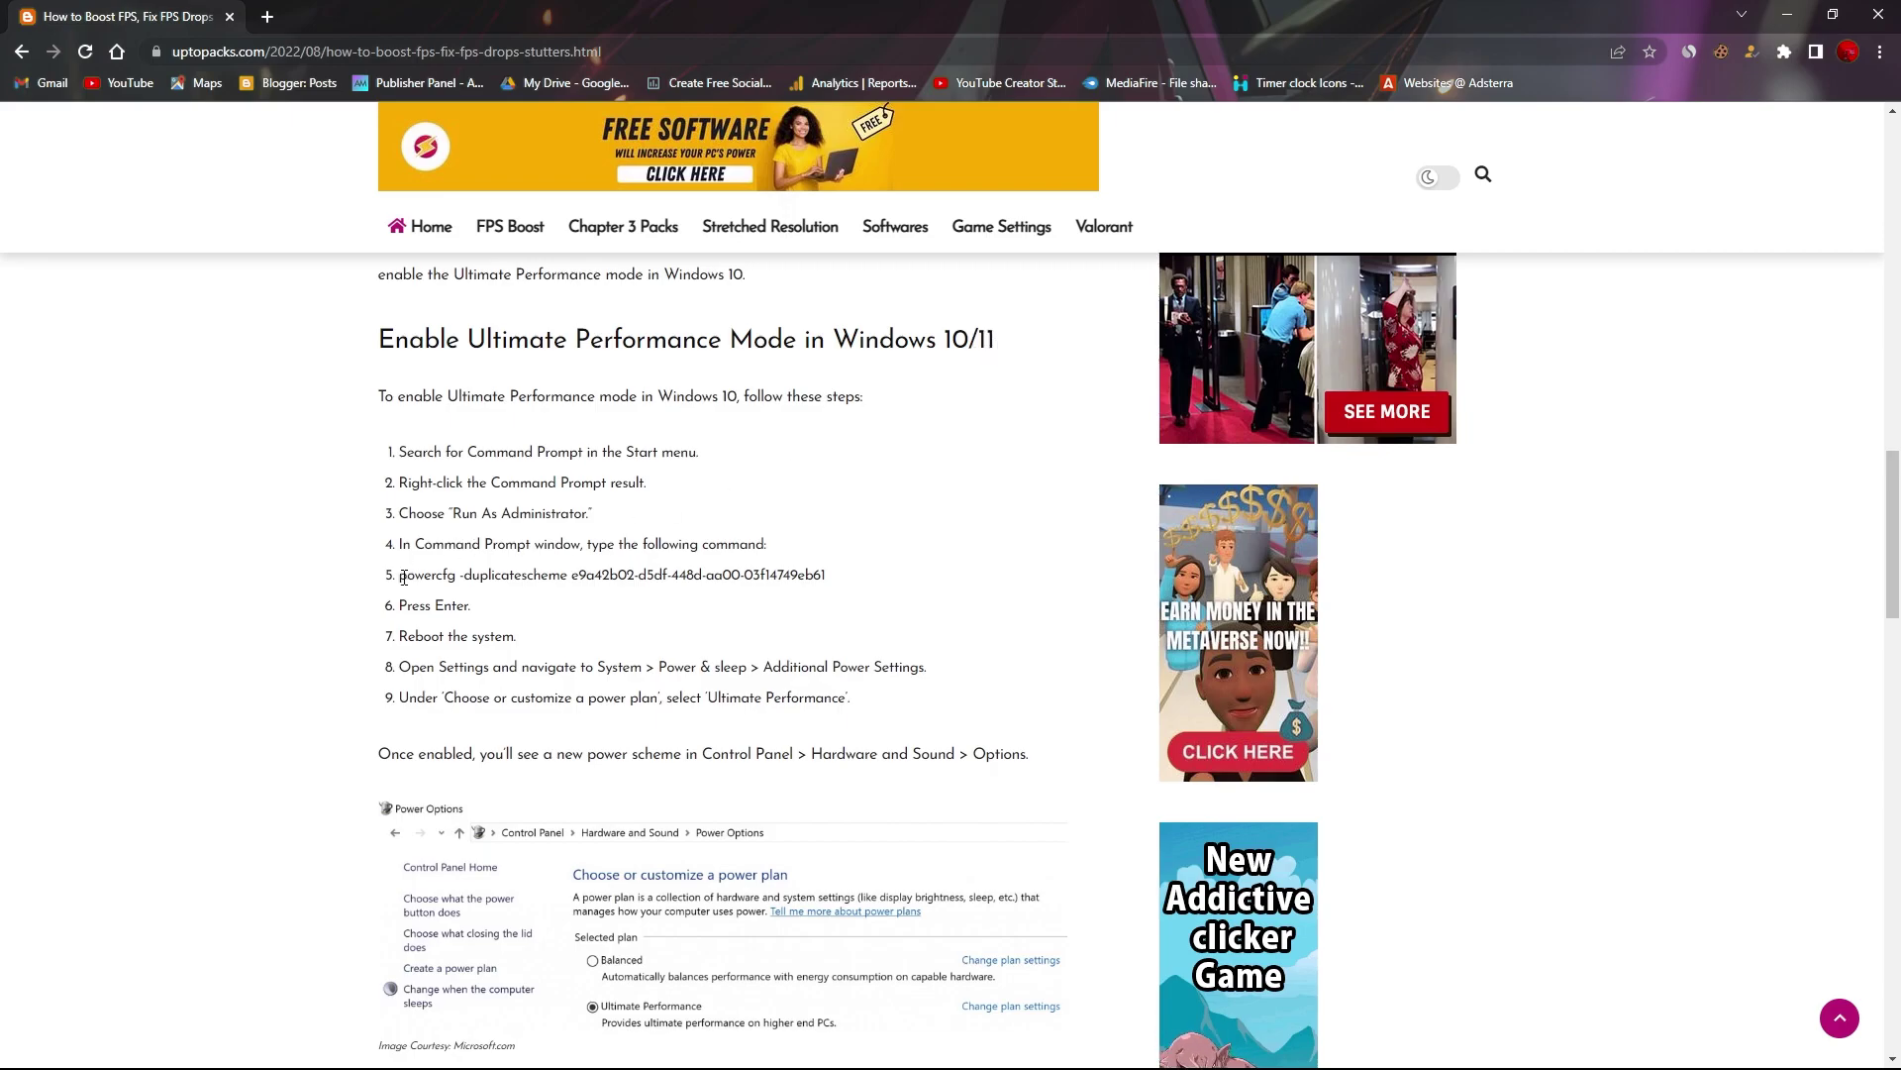
{"action": "triple_click", "coordinate": [614, 575]}
{"action": "right_click", "coordinate": [616, 585]}
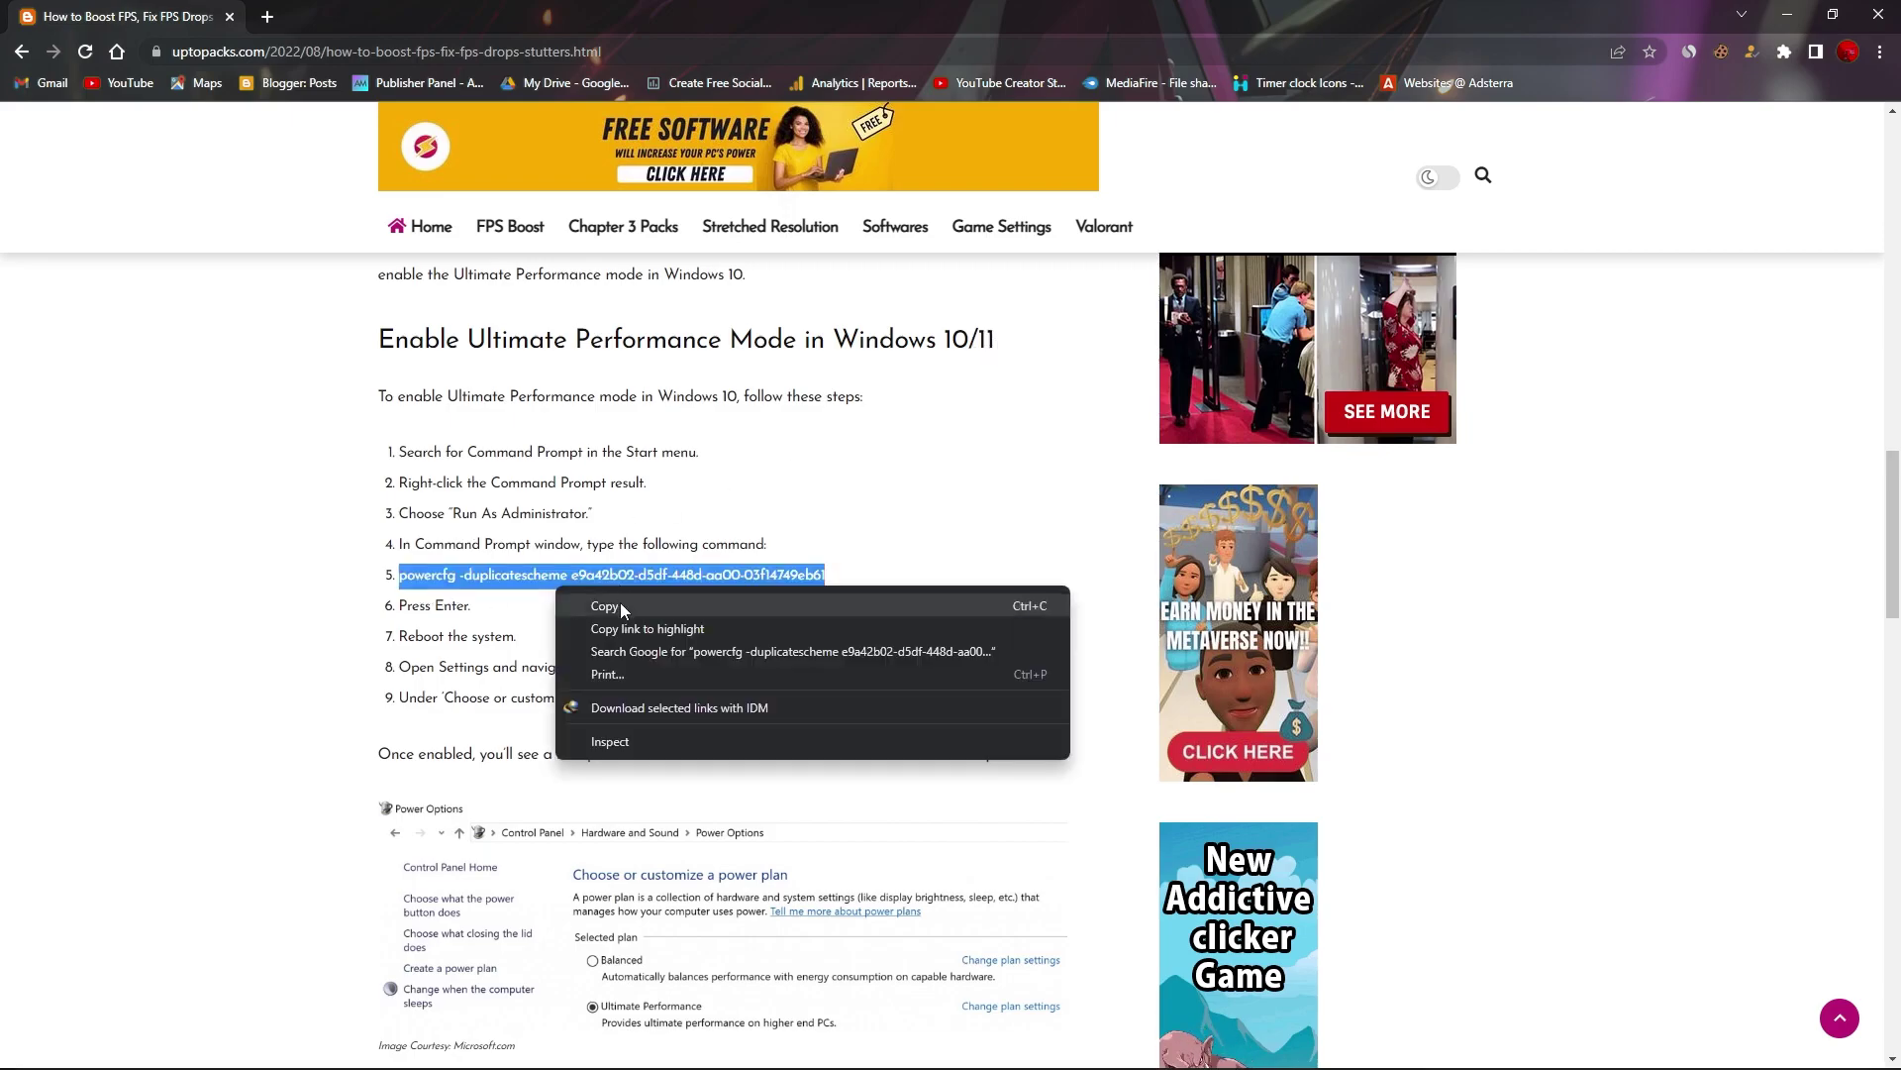
Copy the powercfg duplicatescheme command and run it in an administrator Command Prompt
{"action": "left_click", "coordinate": [623, 607]}
{"action": "key", "text": "super"}
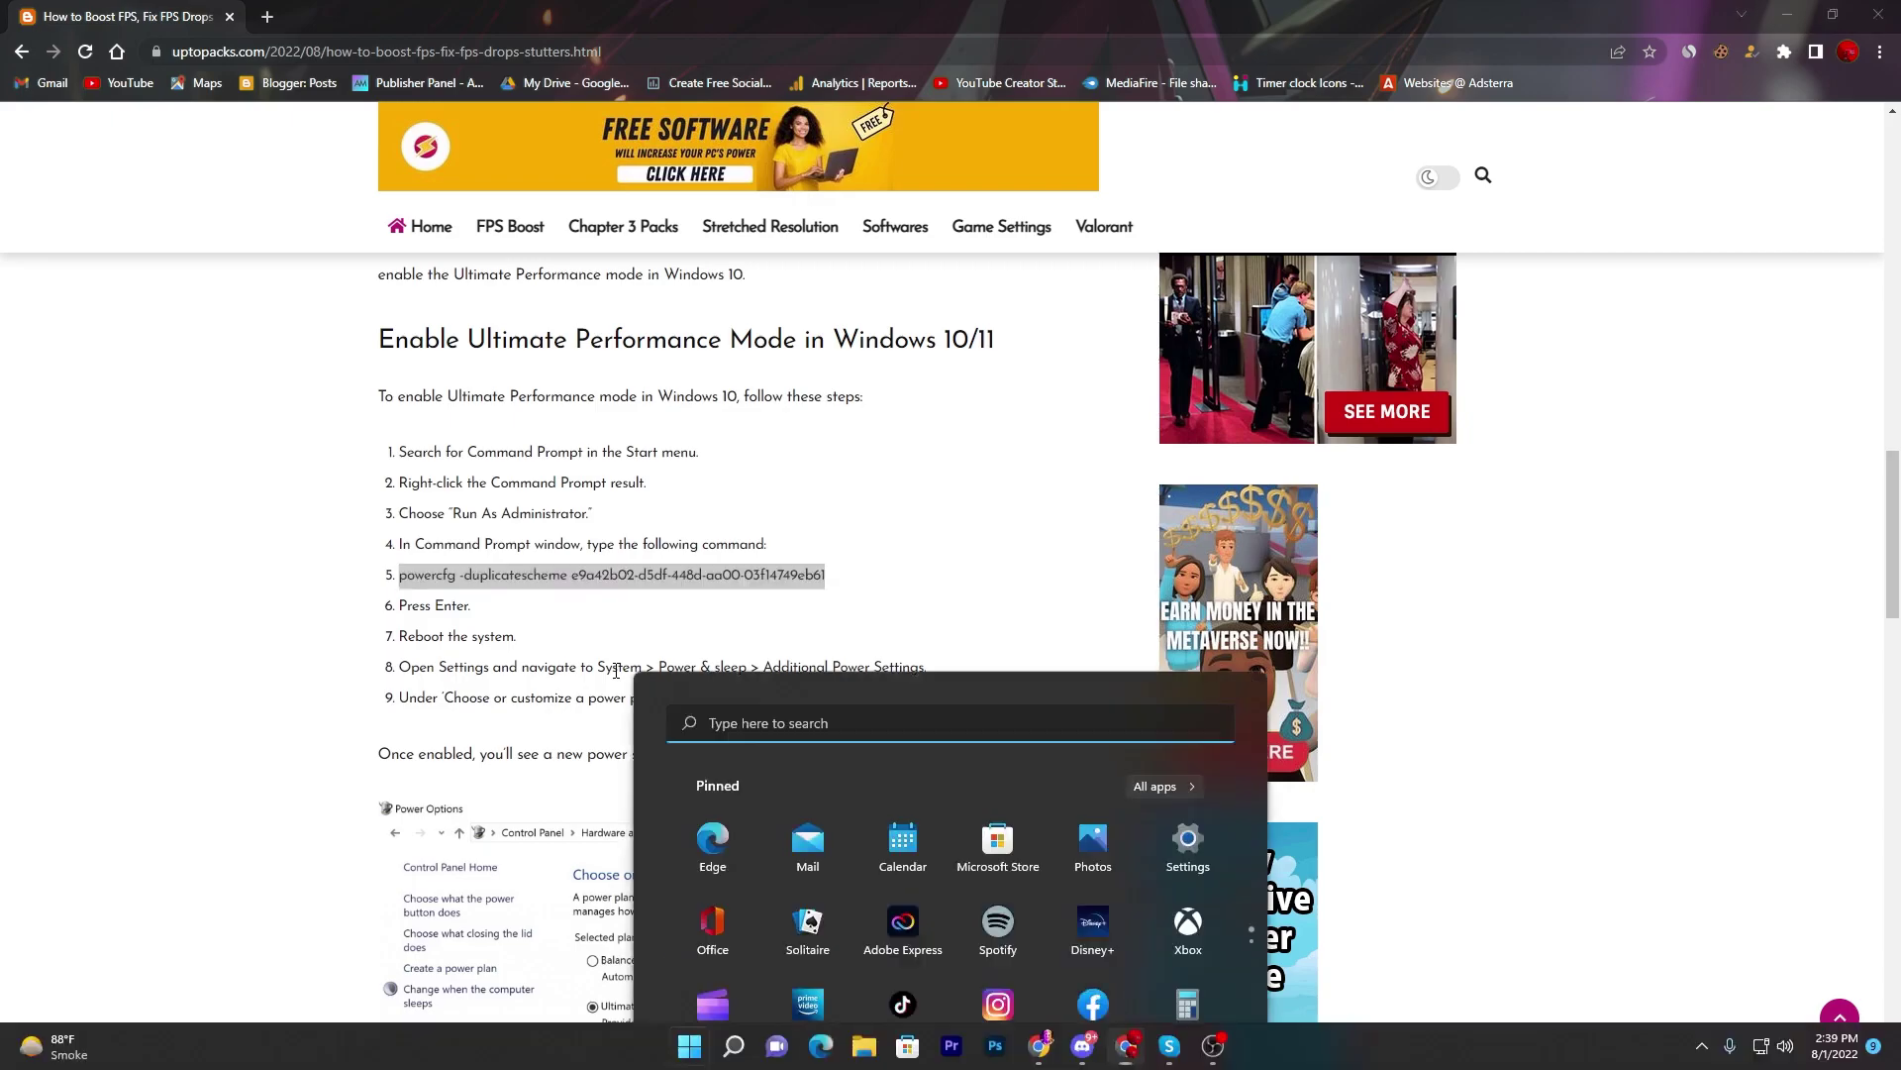
{"action": "type", "text": "cmd"}
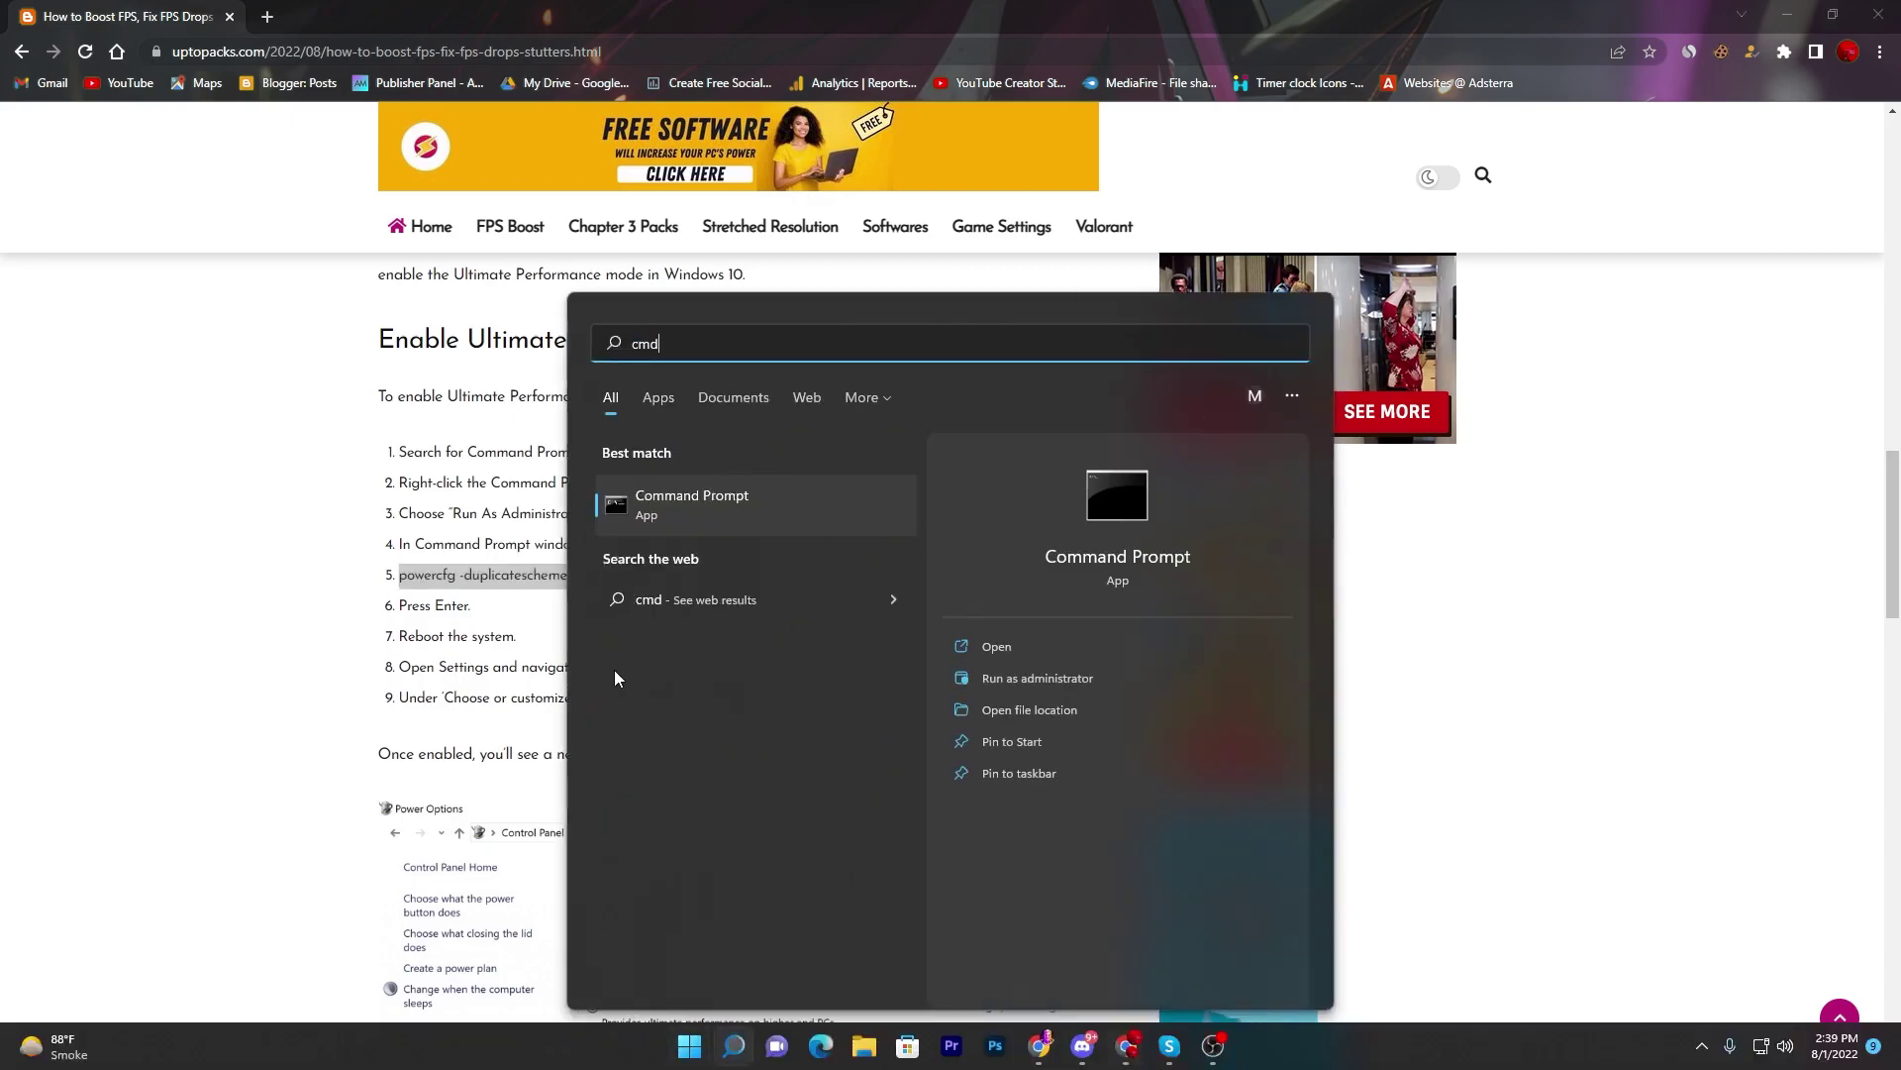
{"action": "left_click", "coordinate": [1040, 675]}
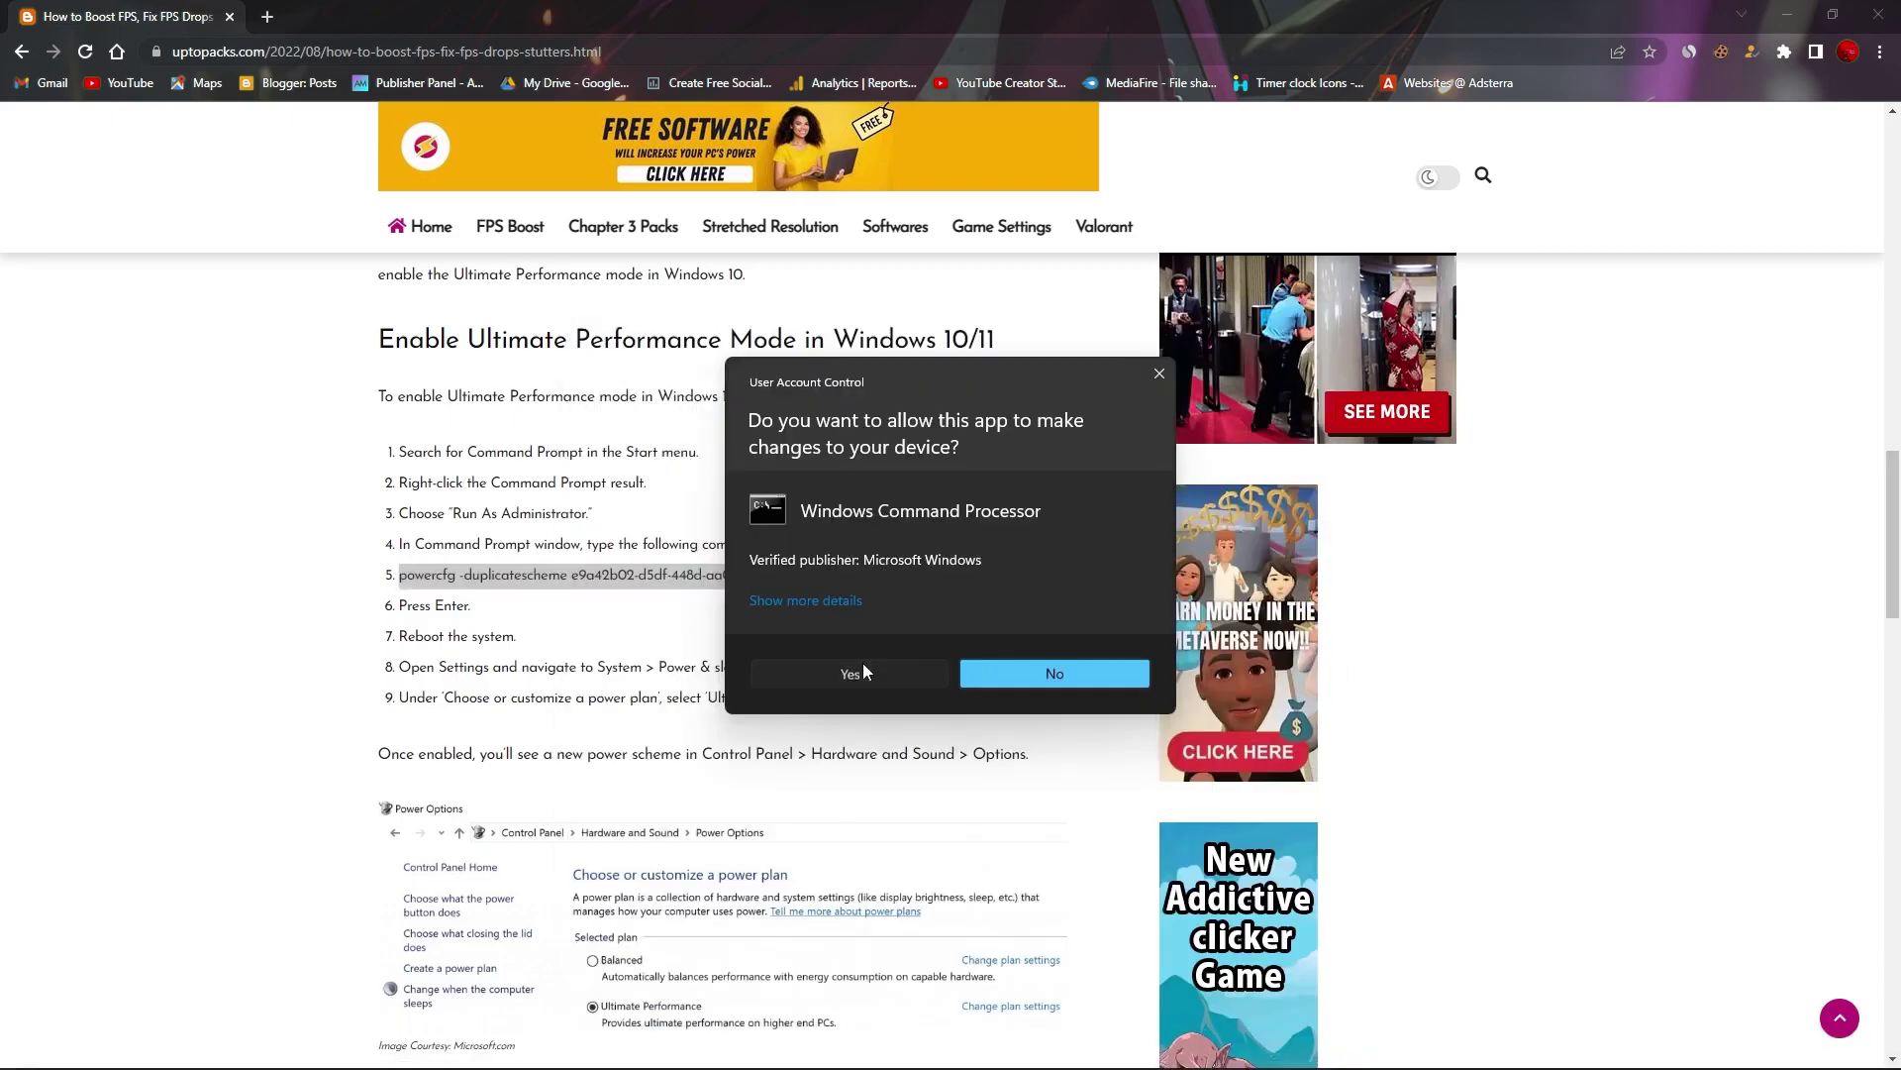
{"action": "left_click", "coordinate": [858, 672]}
{"action": "right_click", "coordinate": [557, 343]}
{"action": "key", "text": "Return"}
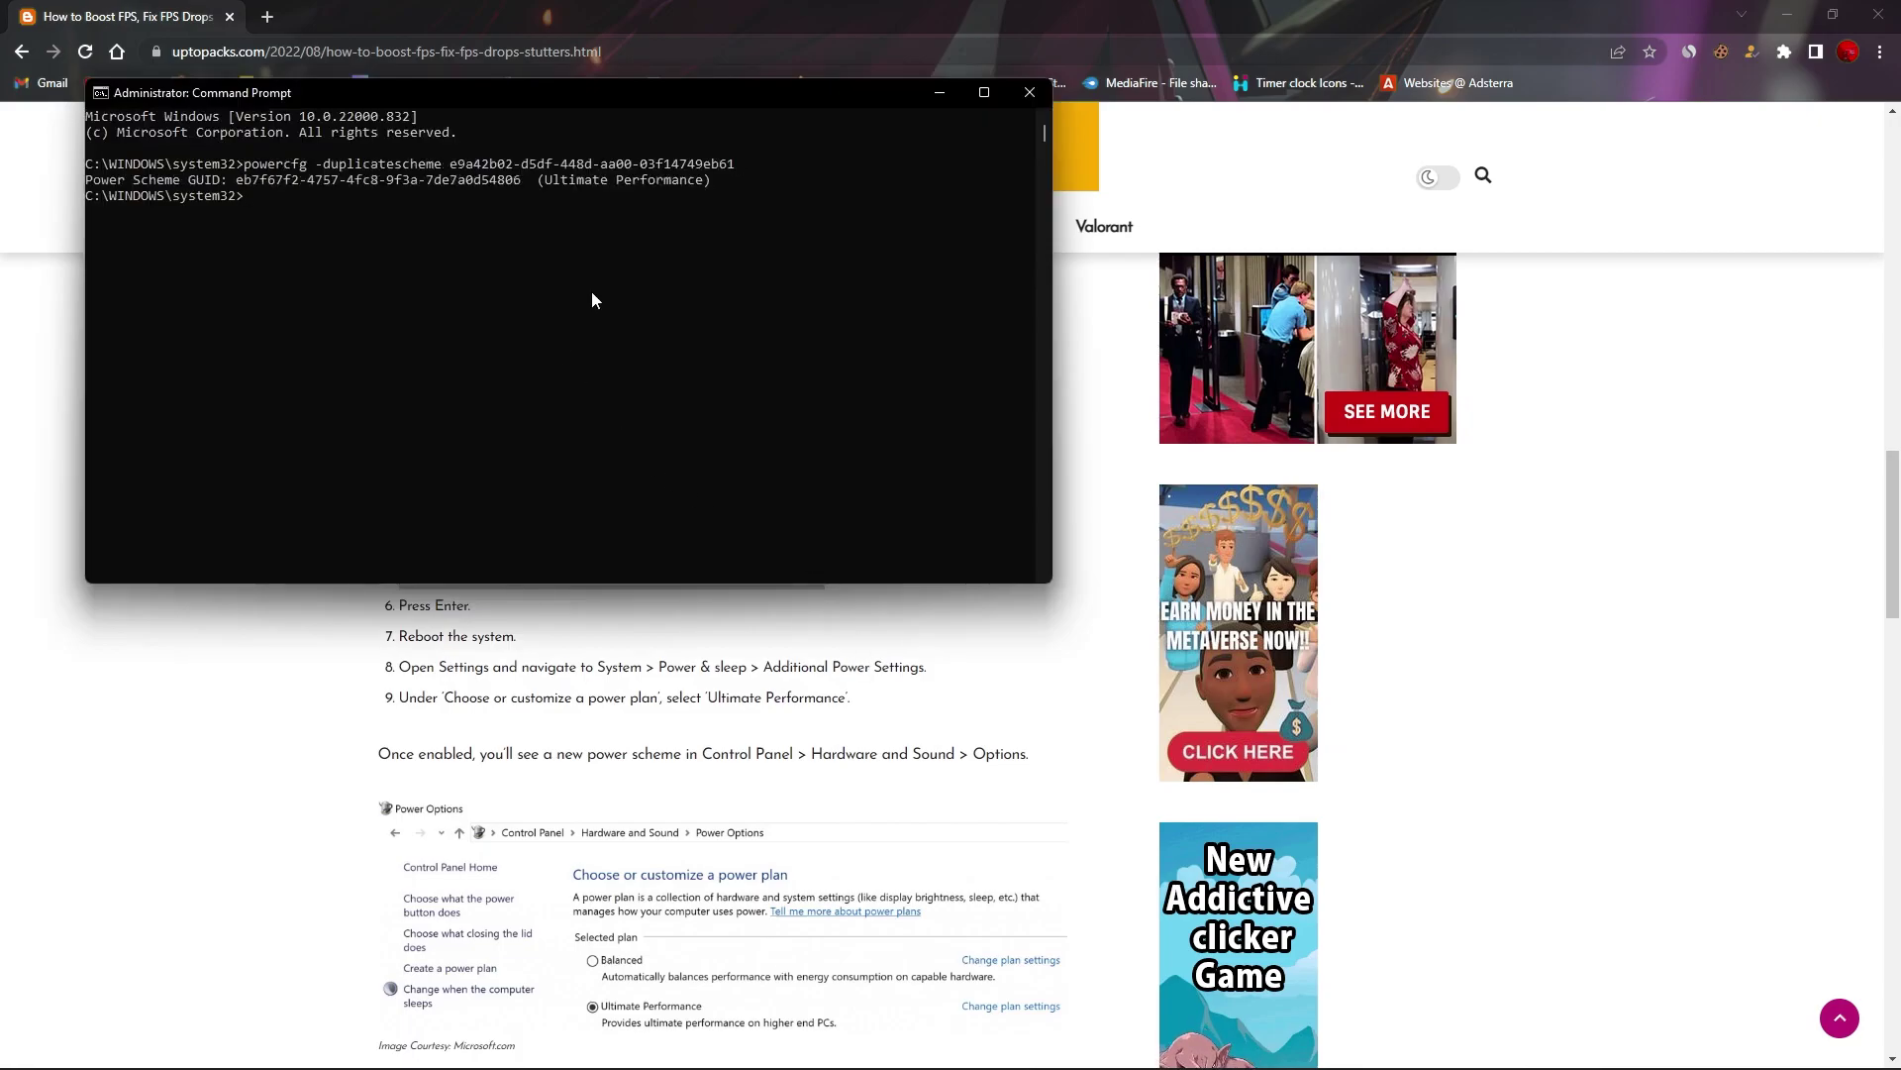
Close Command Prompt and download High Priority Fortnite - Ripex.zip from MediaFire via the article's link
{"action": "left_click", "coordinate": [1028, 93]}
{"action": "scroll", "coordinate": [859, 472], "scroll_direction": "down", "scroll_amount": 1}
{"action": "scroll", "coordinate": [858, 471], "scroll_direction": "down", "scroll_amount": 6}
{"action": "scroll", "coordinate": [852, 476], "scroll_direction": "down", "scroll_amount": 3}
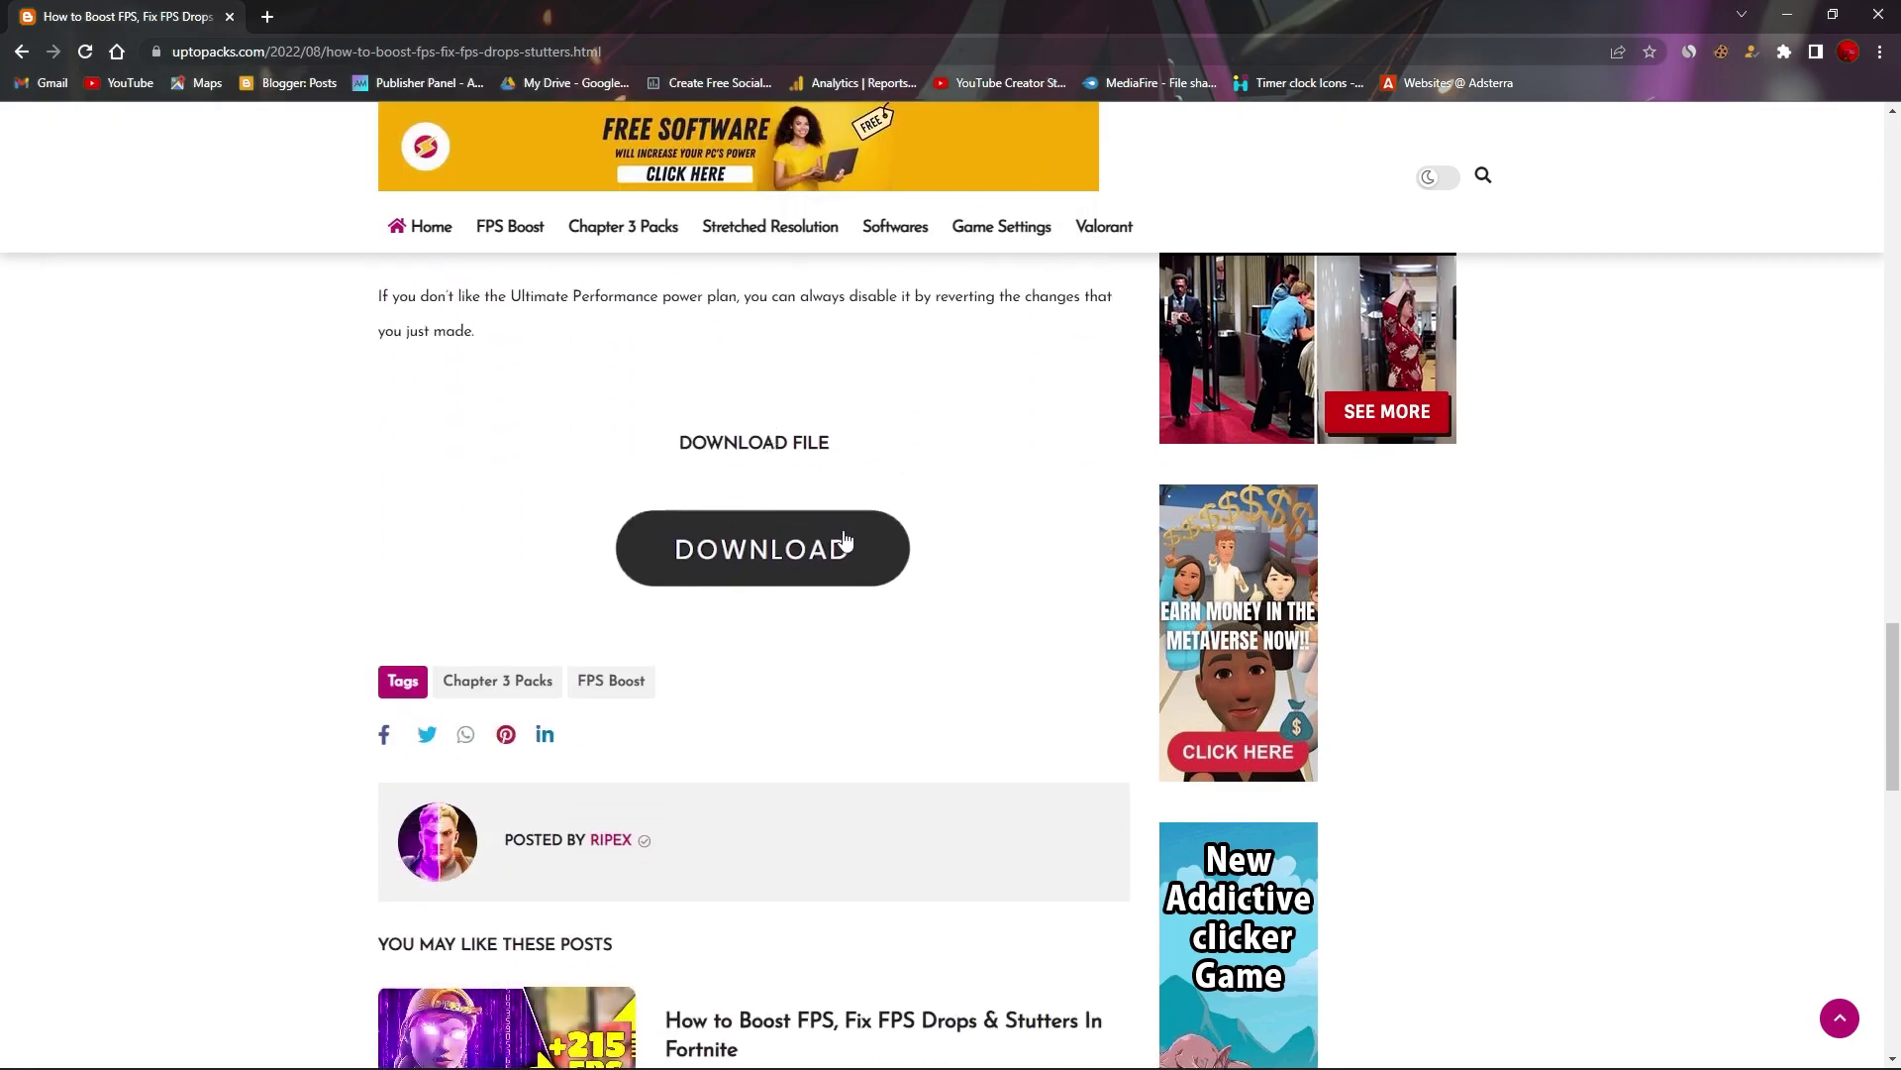
{"action": "left_click", "coordinate": [776, 561]}
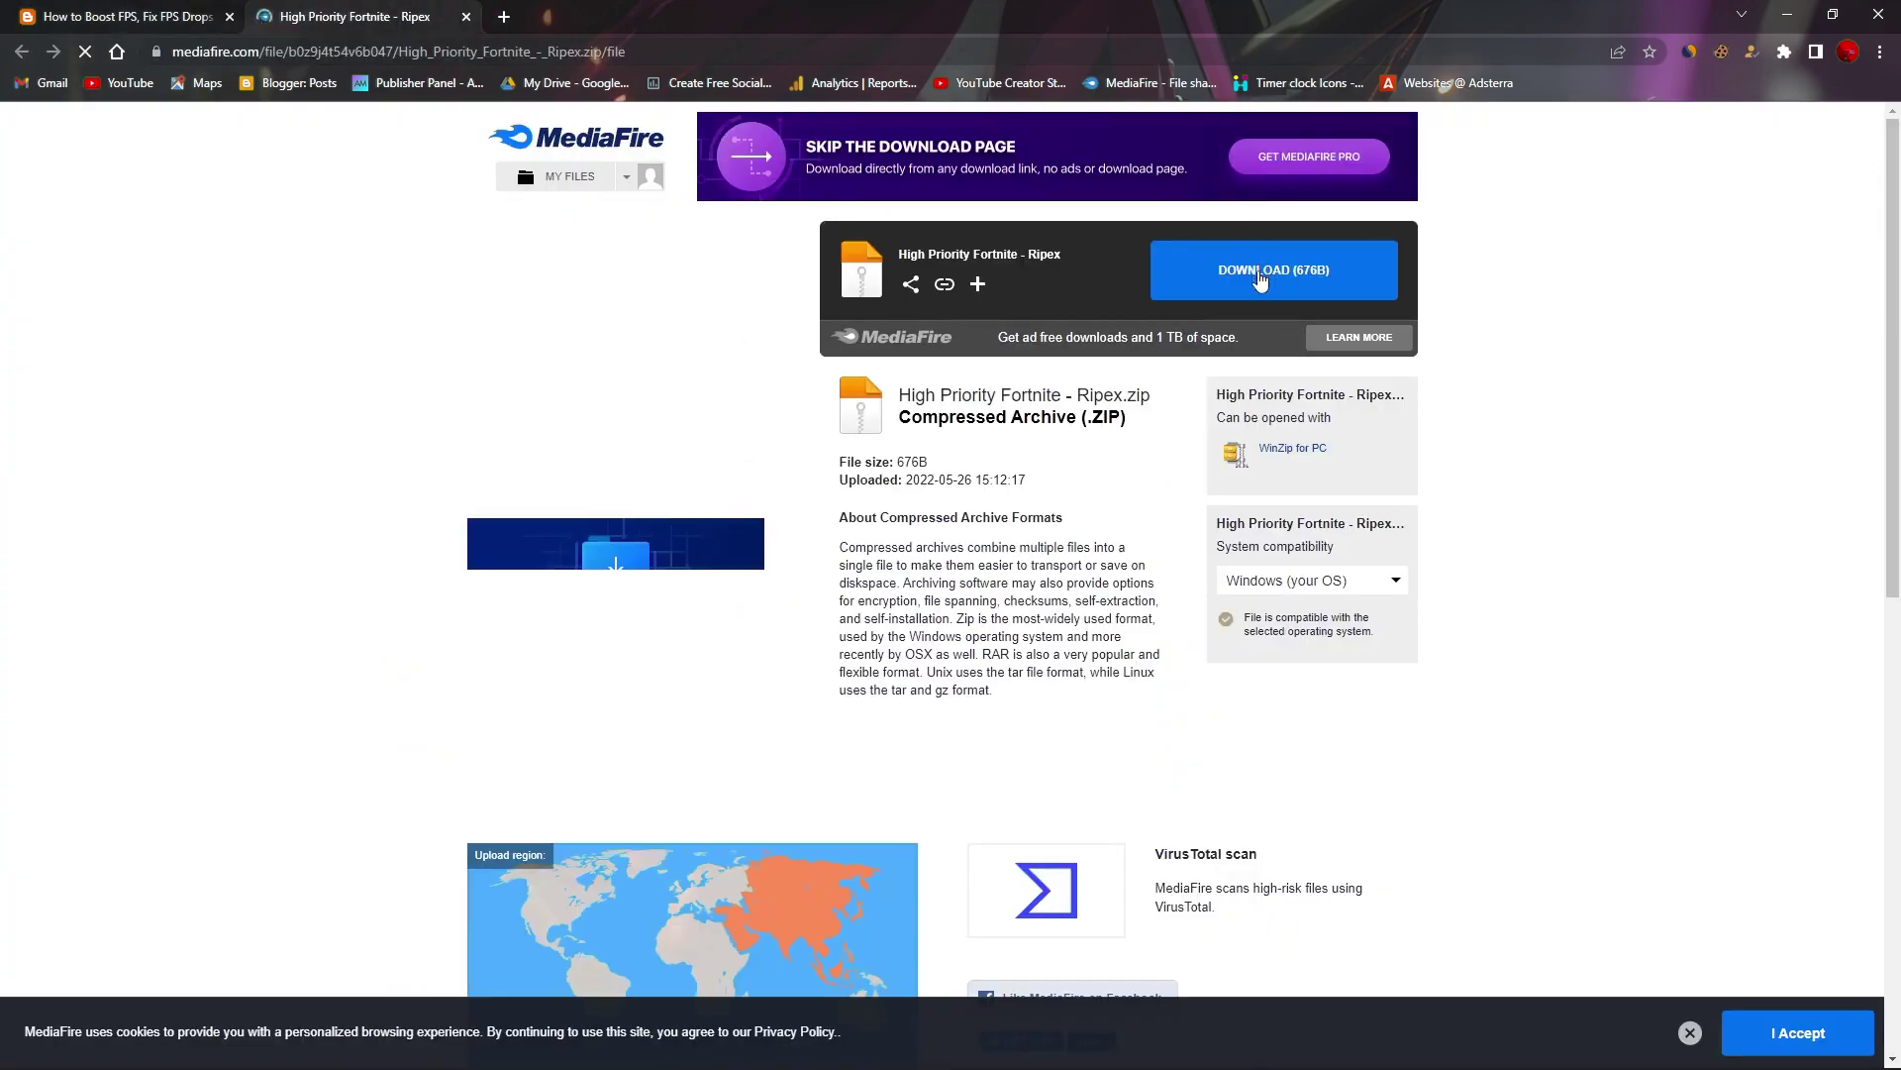
{"action": "left_click", "coordinate": [1263, 278]}
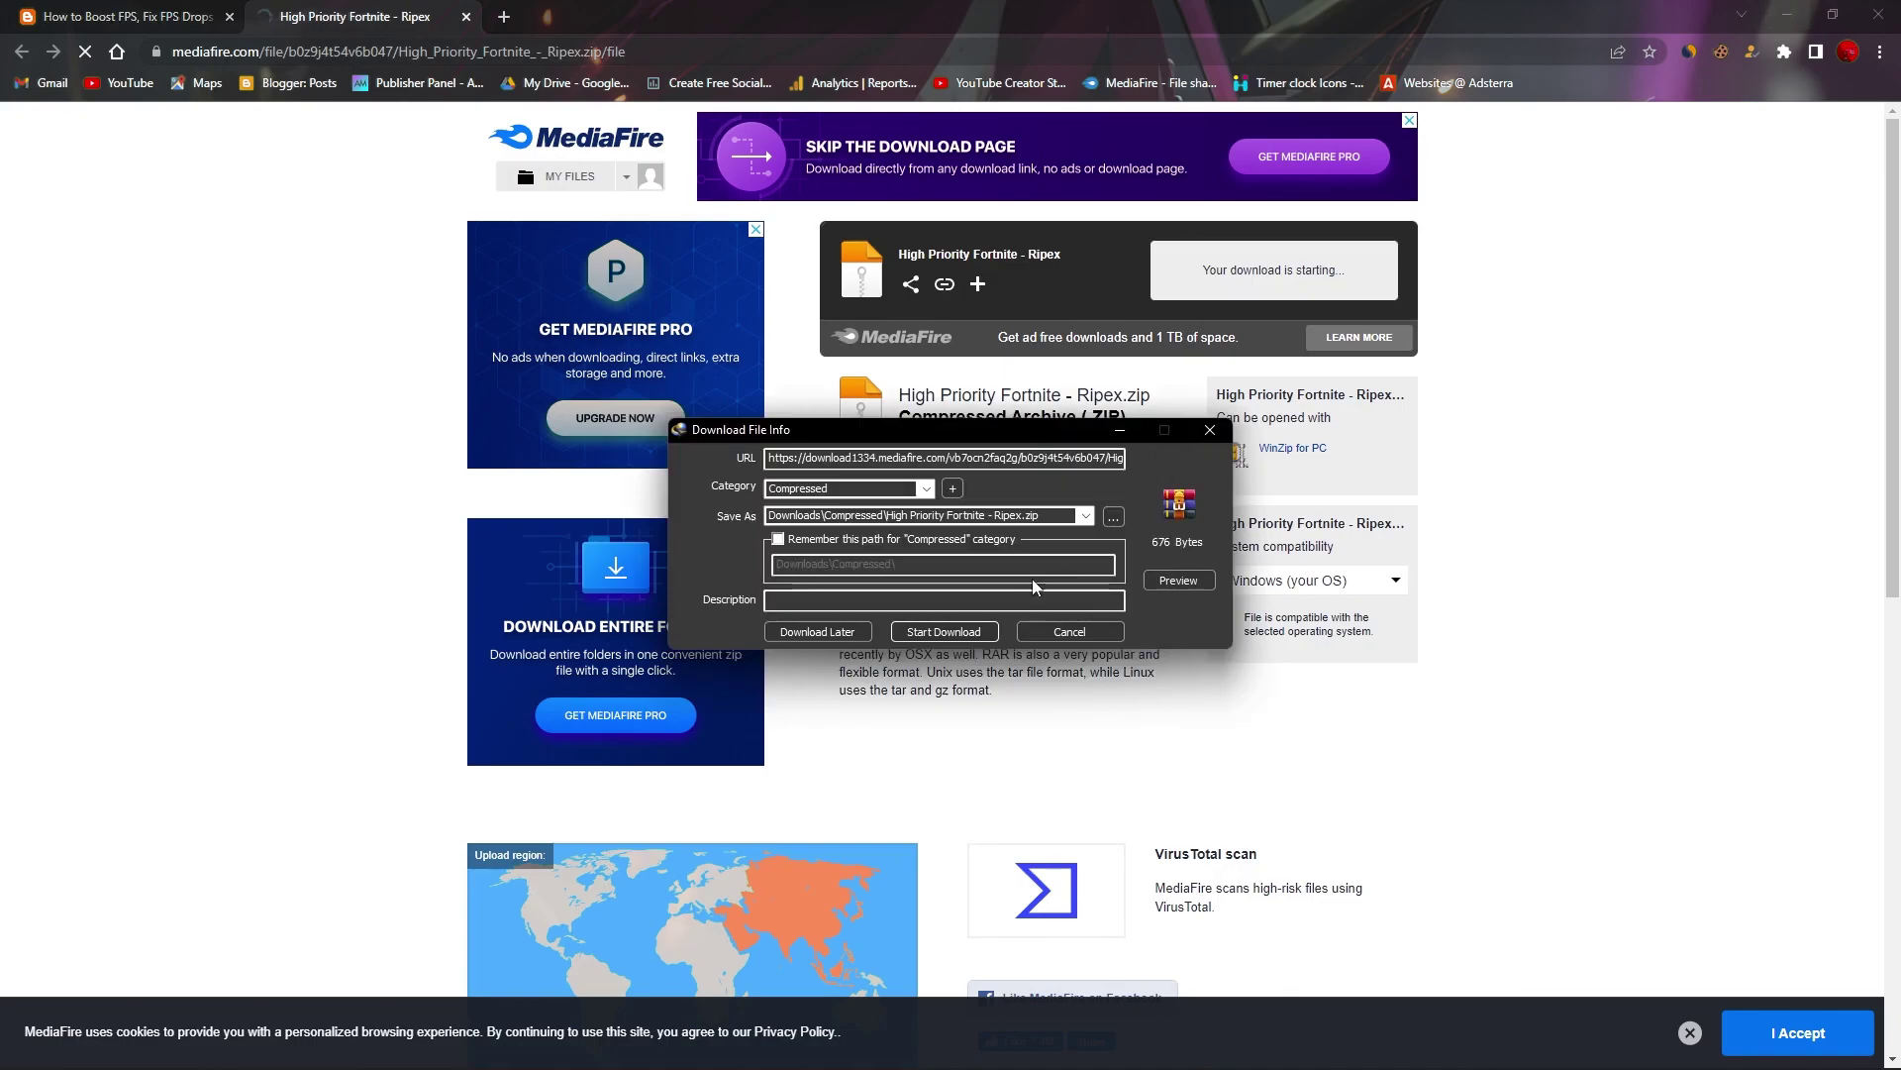
{"action": "left_click", "coordinate": [944, 630]}
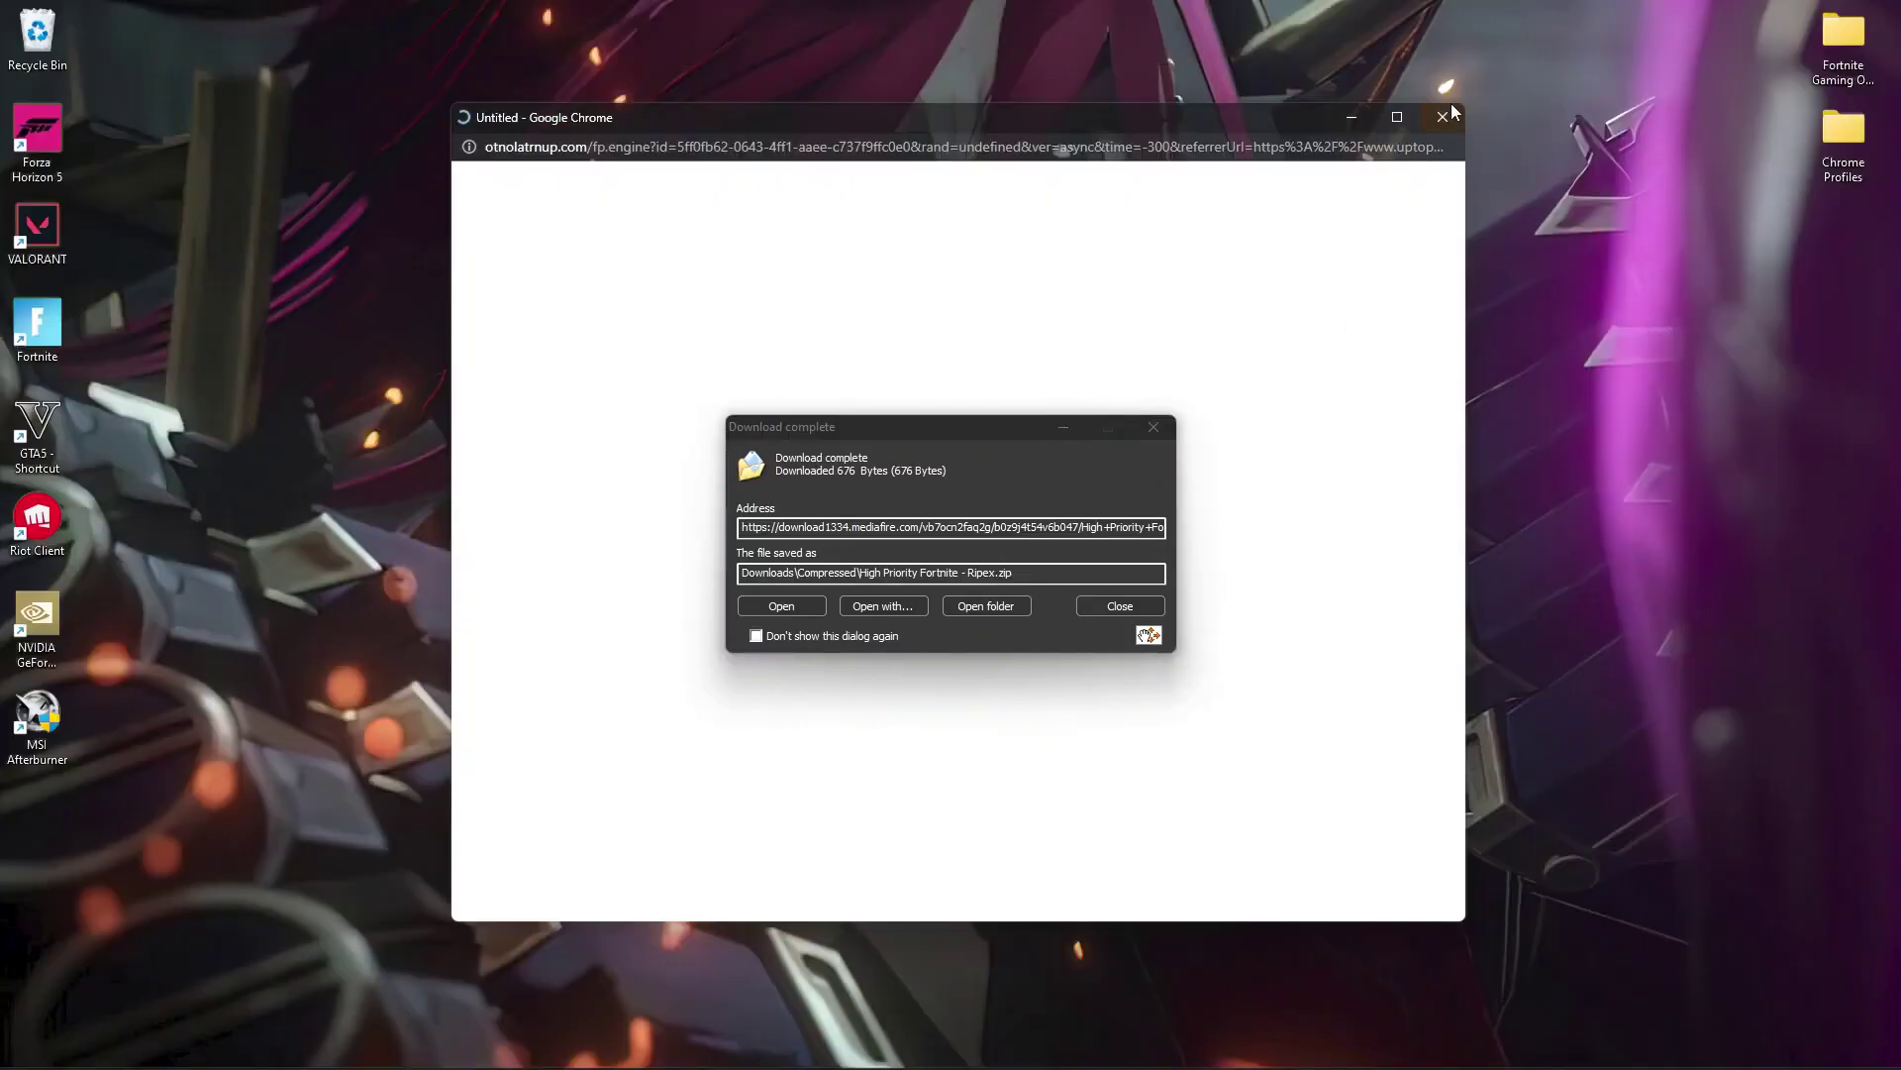
Move the downloaded Fortnite archive to the desktop and open it in WinRAR
{"action": "left_click", "coordinate": [1451, 114]}
{"action": "left_click_drag", "start_coordinate": [1147, 636], "coordinate": [1467, 435]}
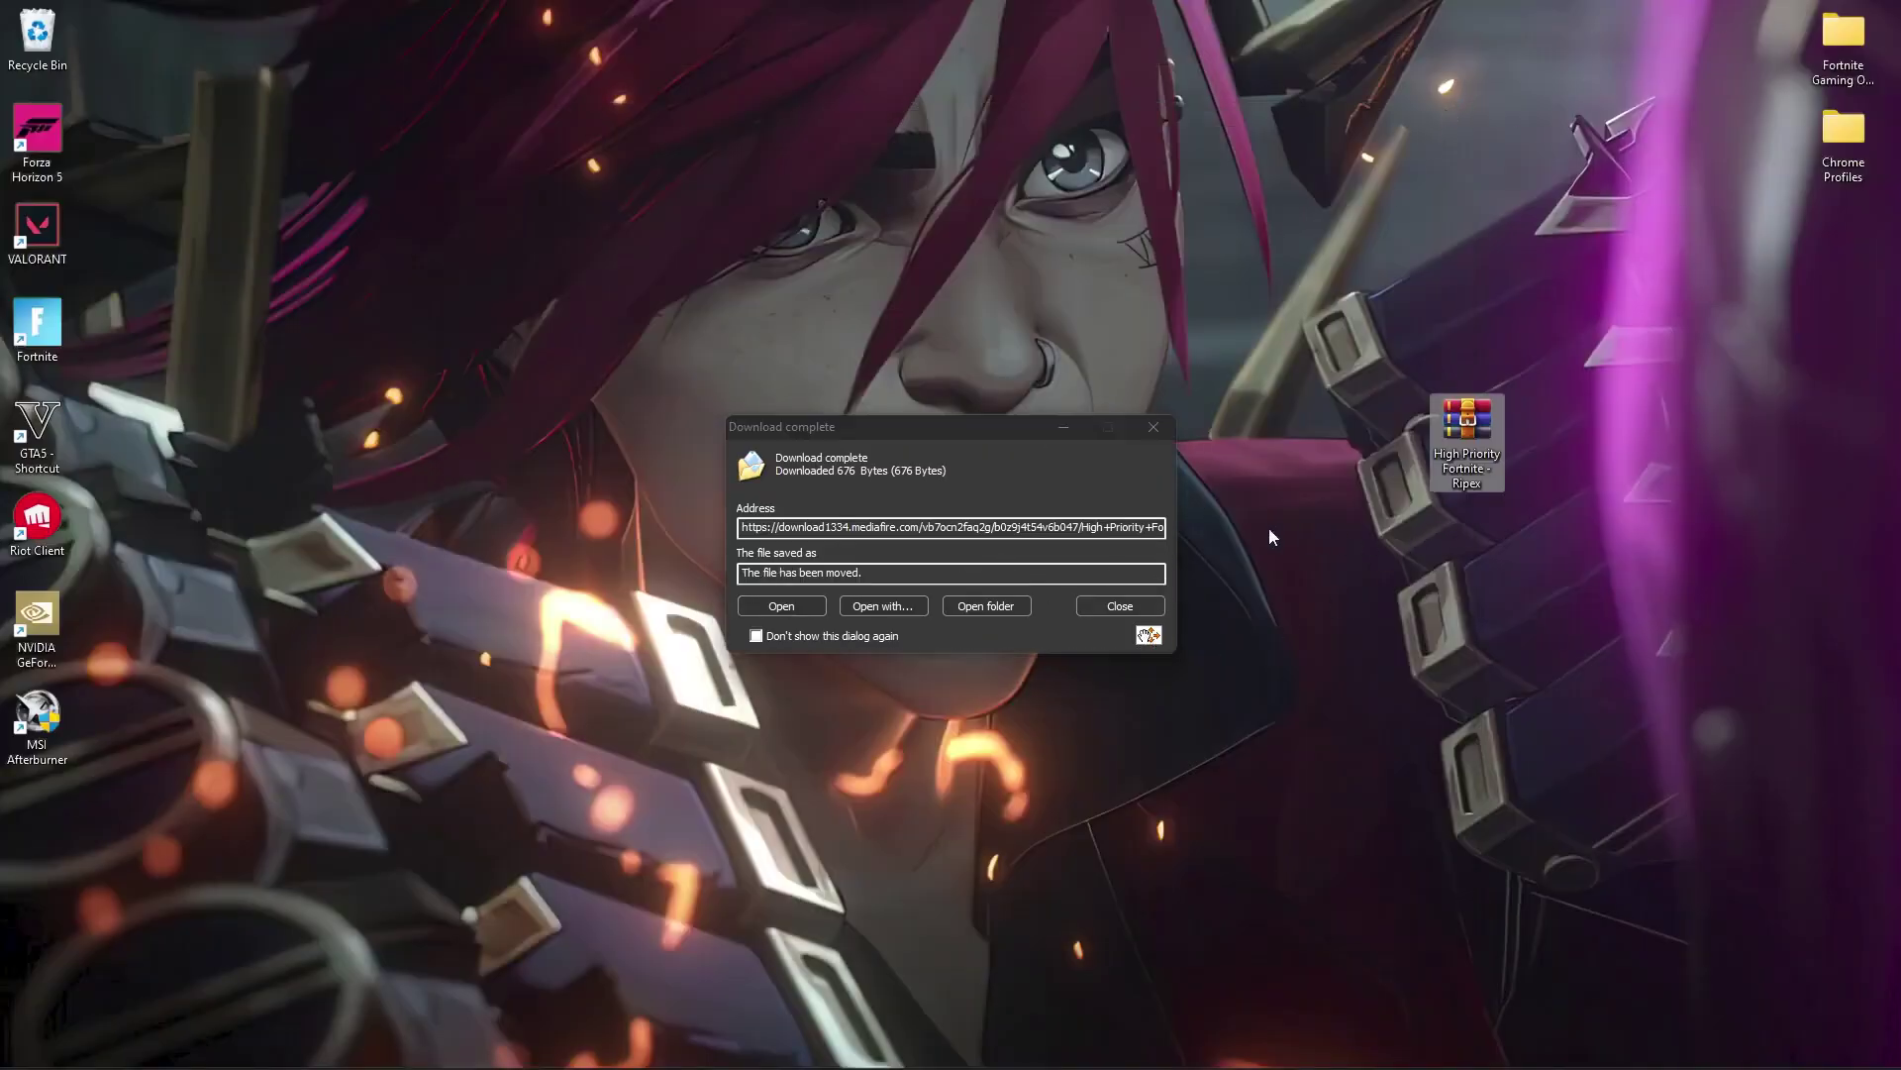
{"action": "left_click", "coordinate": [1152, 435]}
{"action": "double_click", "coordinate": [1480, 432]}
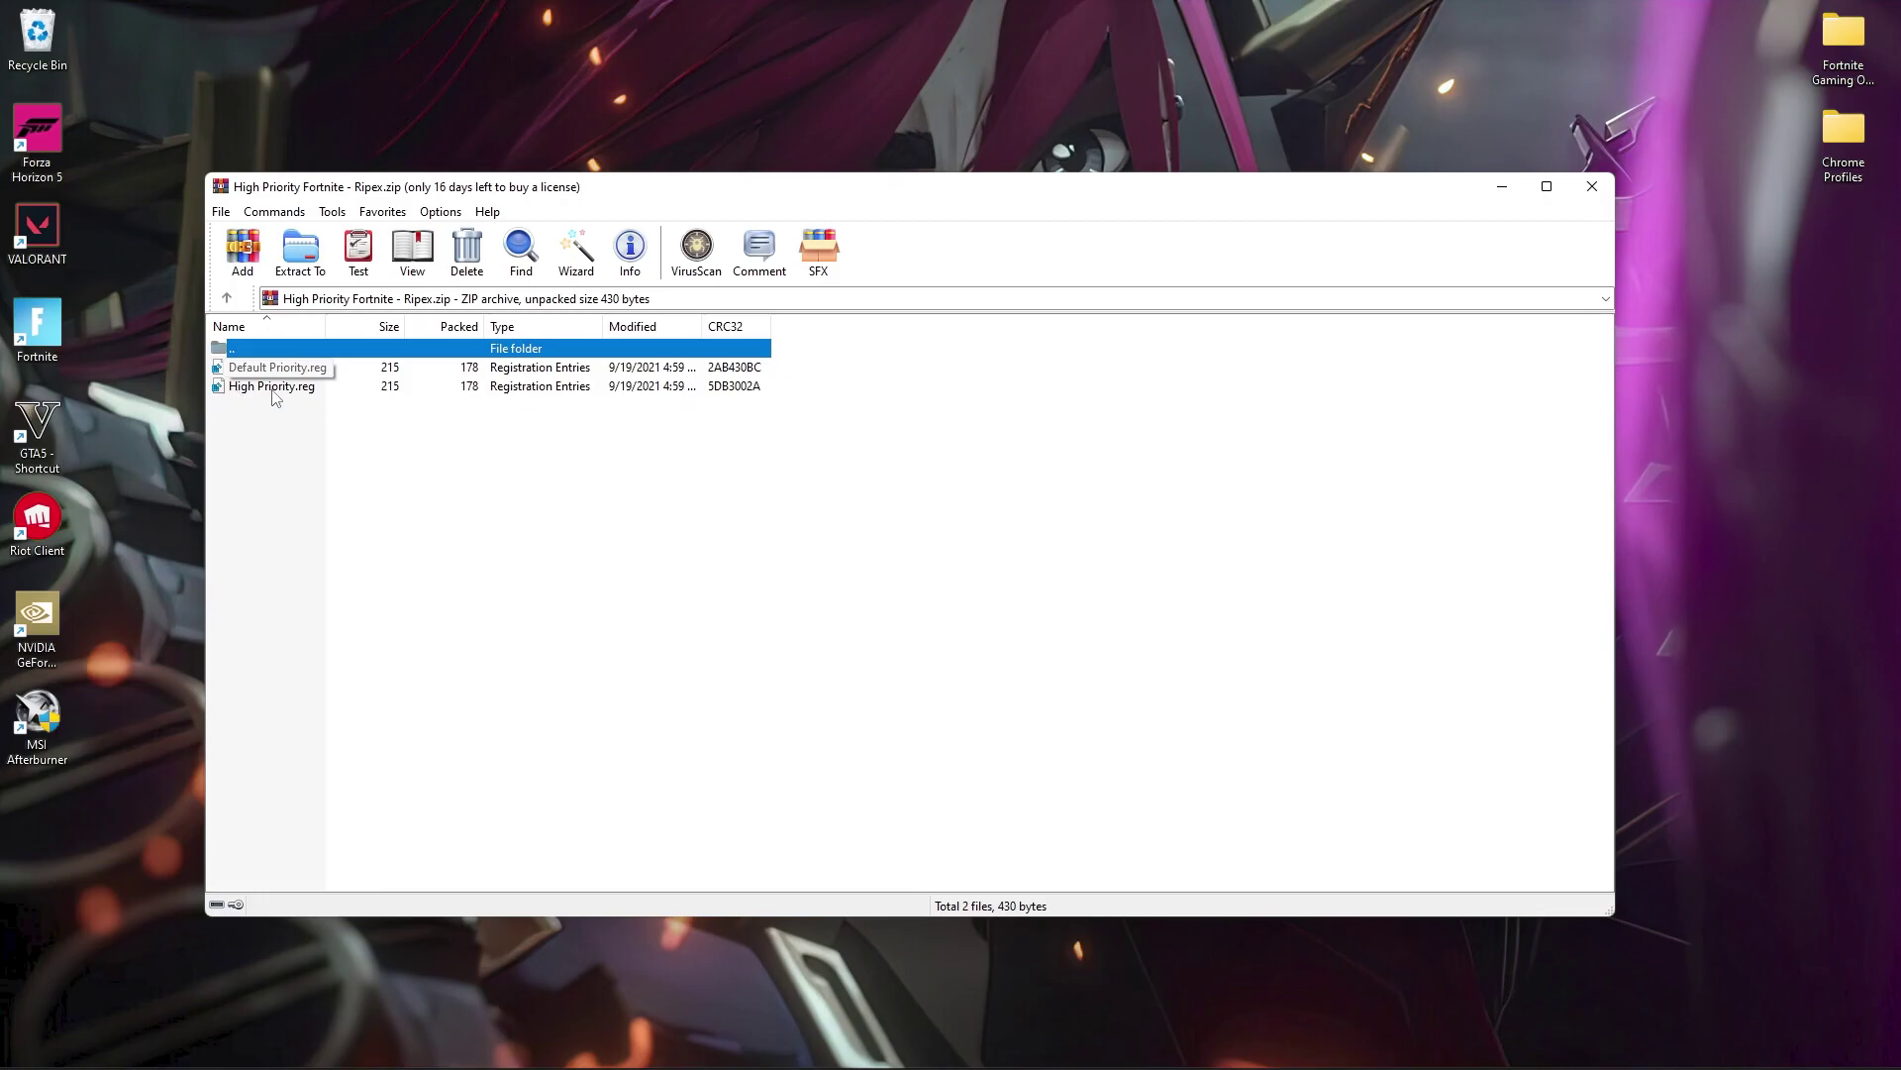
Merge High Priority.reg into the registry, accepting the UAC and Registry Editor prompts
{"action": "double_click", "coordinate": [286, 387]}
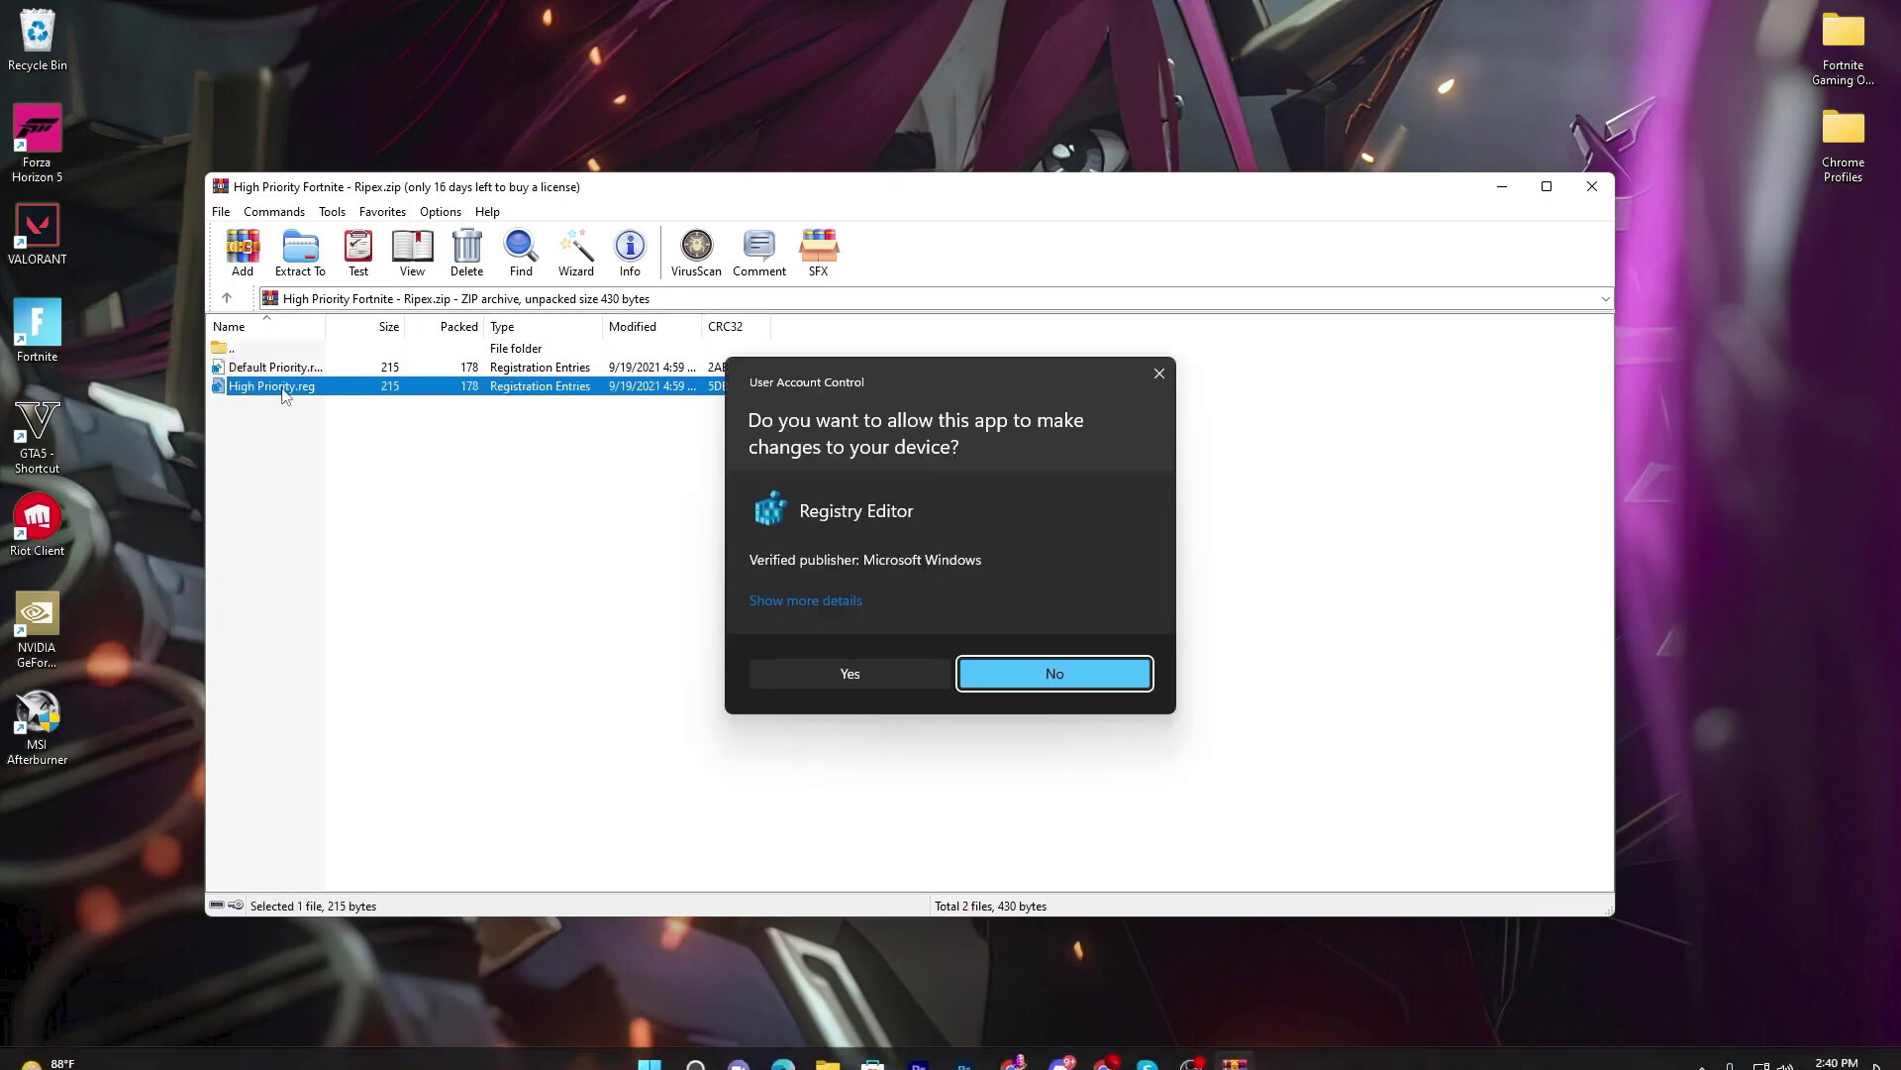
{"action": "left_click", "coordinate": [994, 670]}
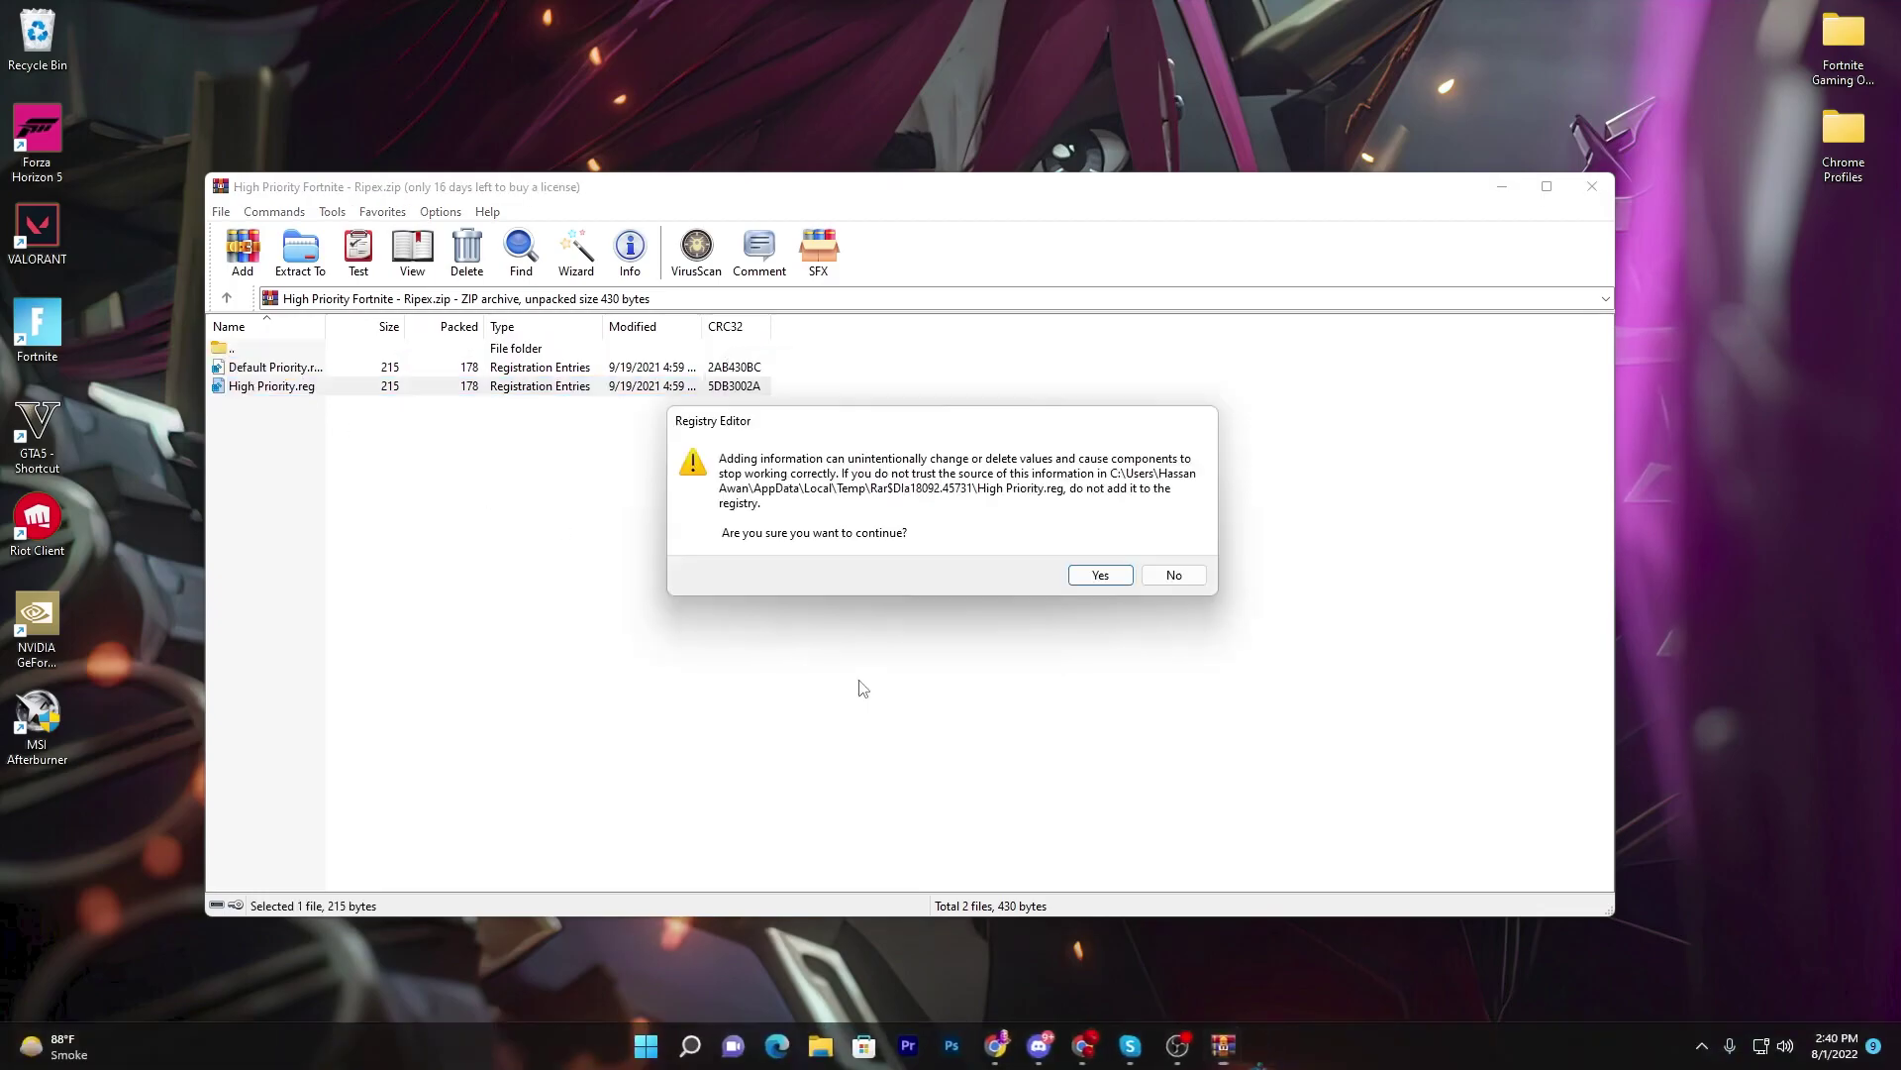
{"action": "left_click", "coordinate": [1093, 583]}
{"action": "left_click", "coordinate": [1168, 553]}
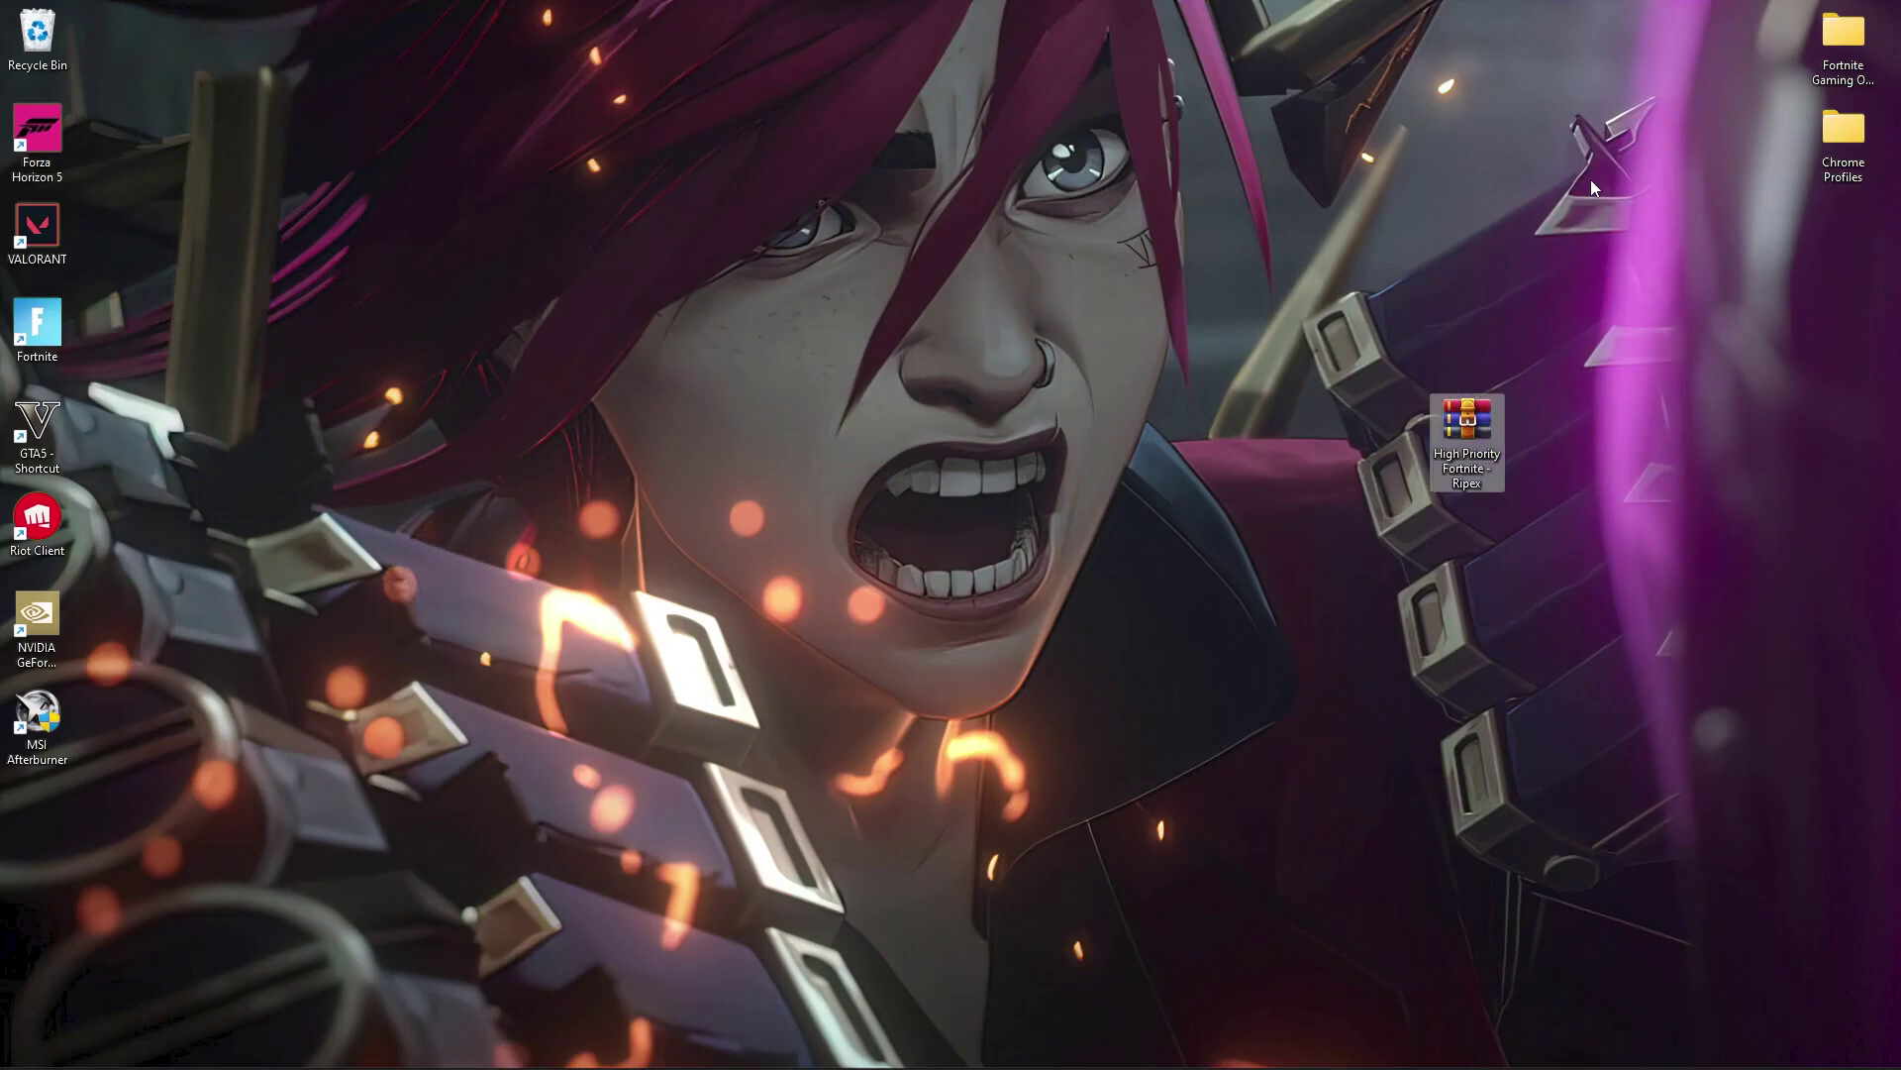
{"action": "key", "text": "super"}
{"action": "type", "text": "control panel"}
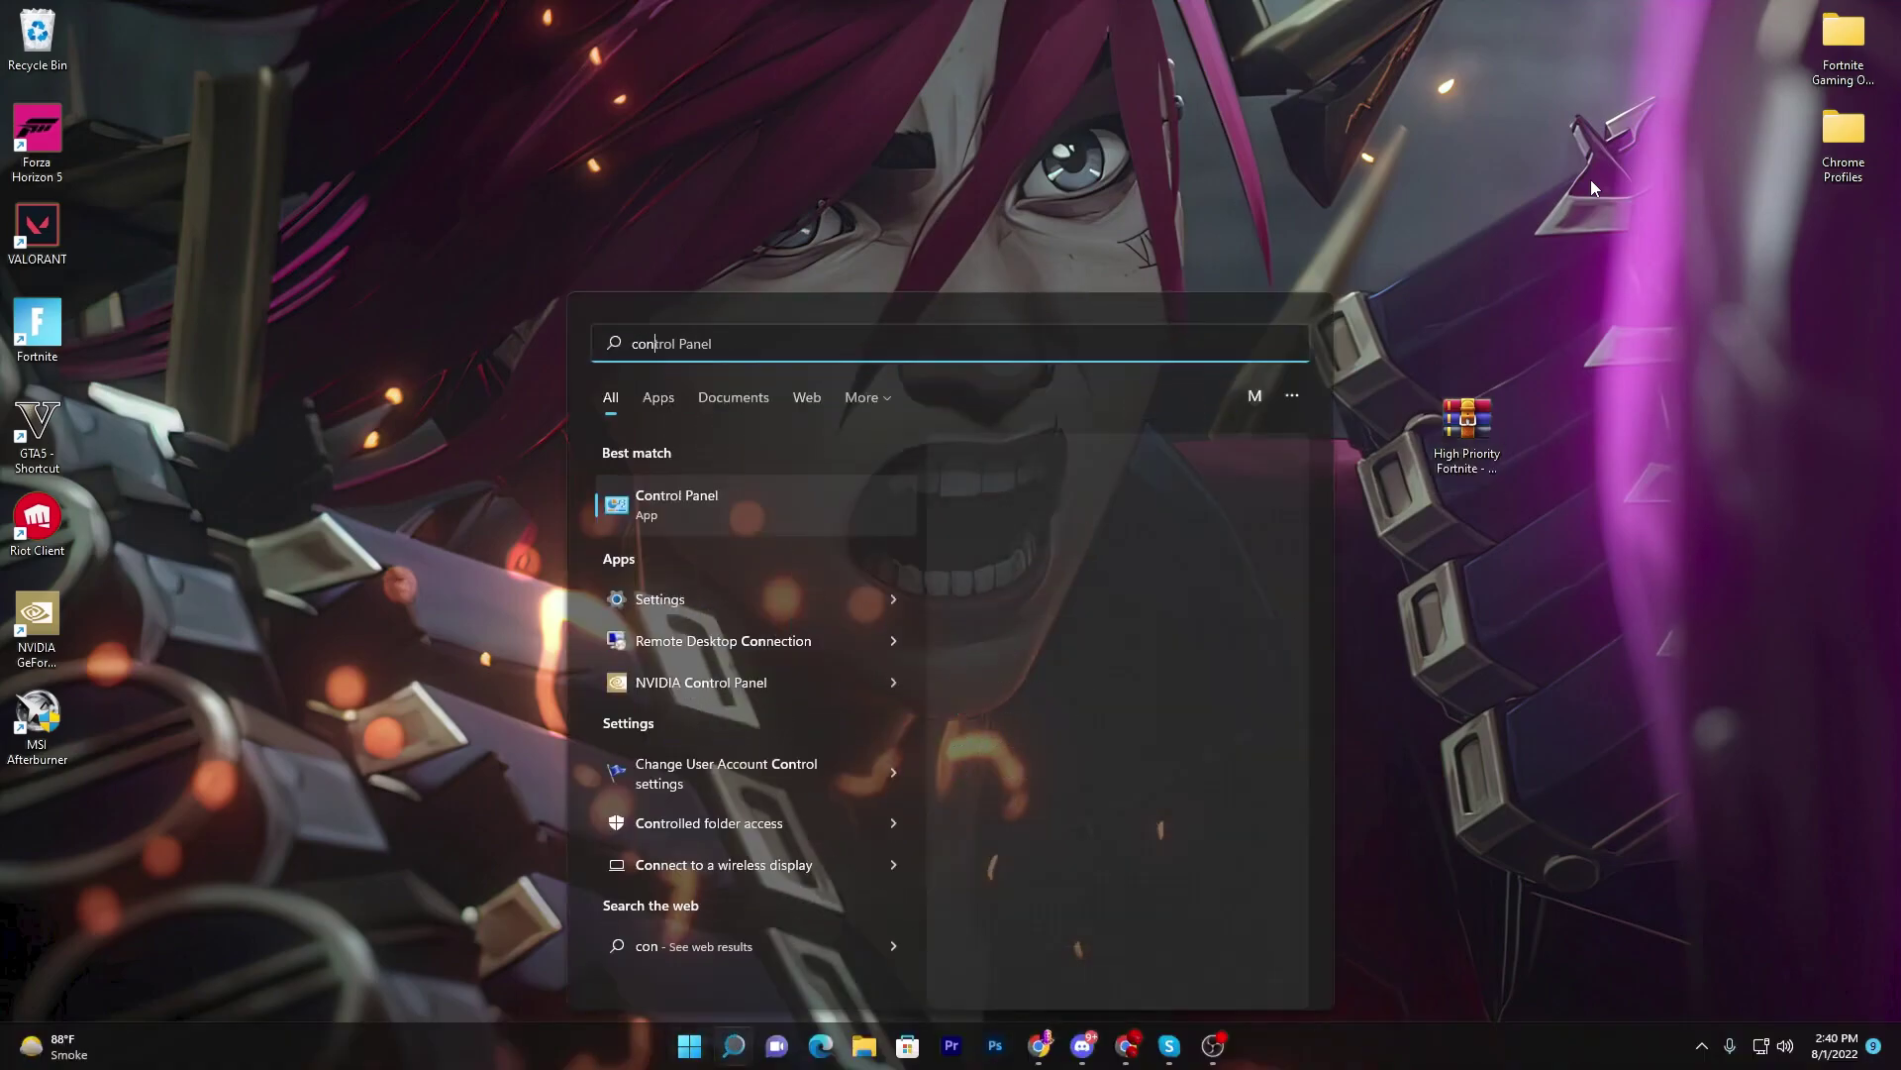
{"action": "key", "text": "Return"}
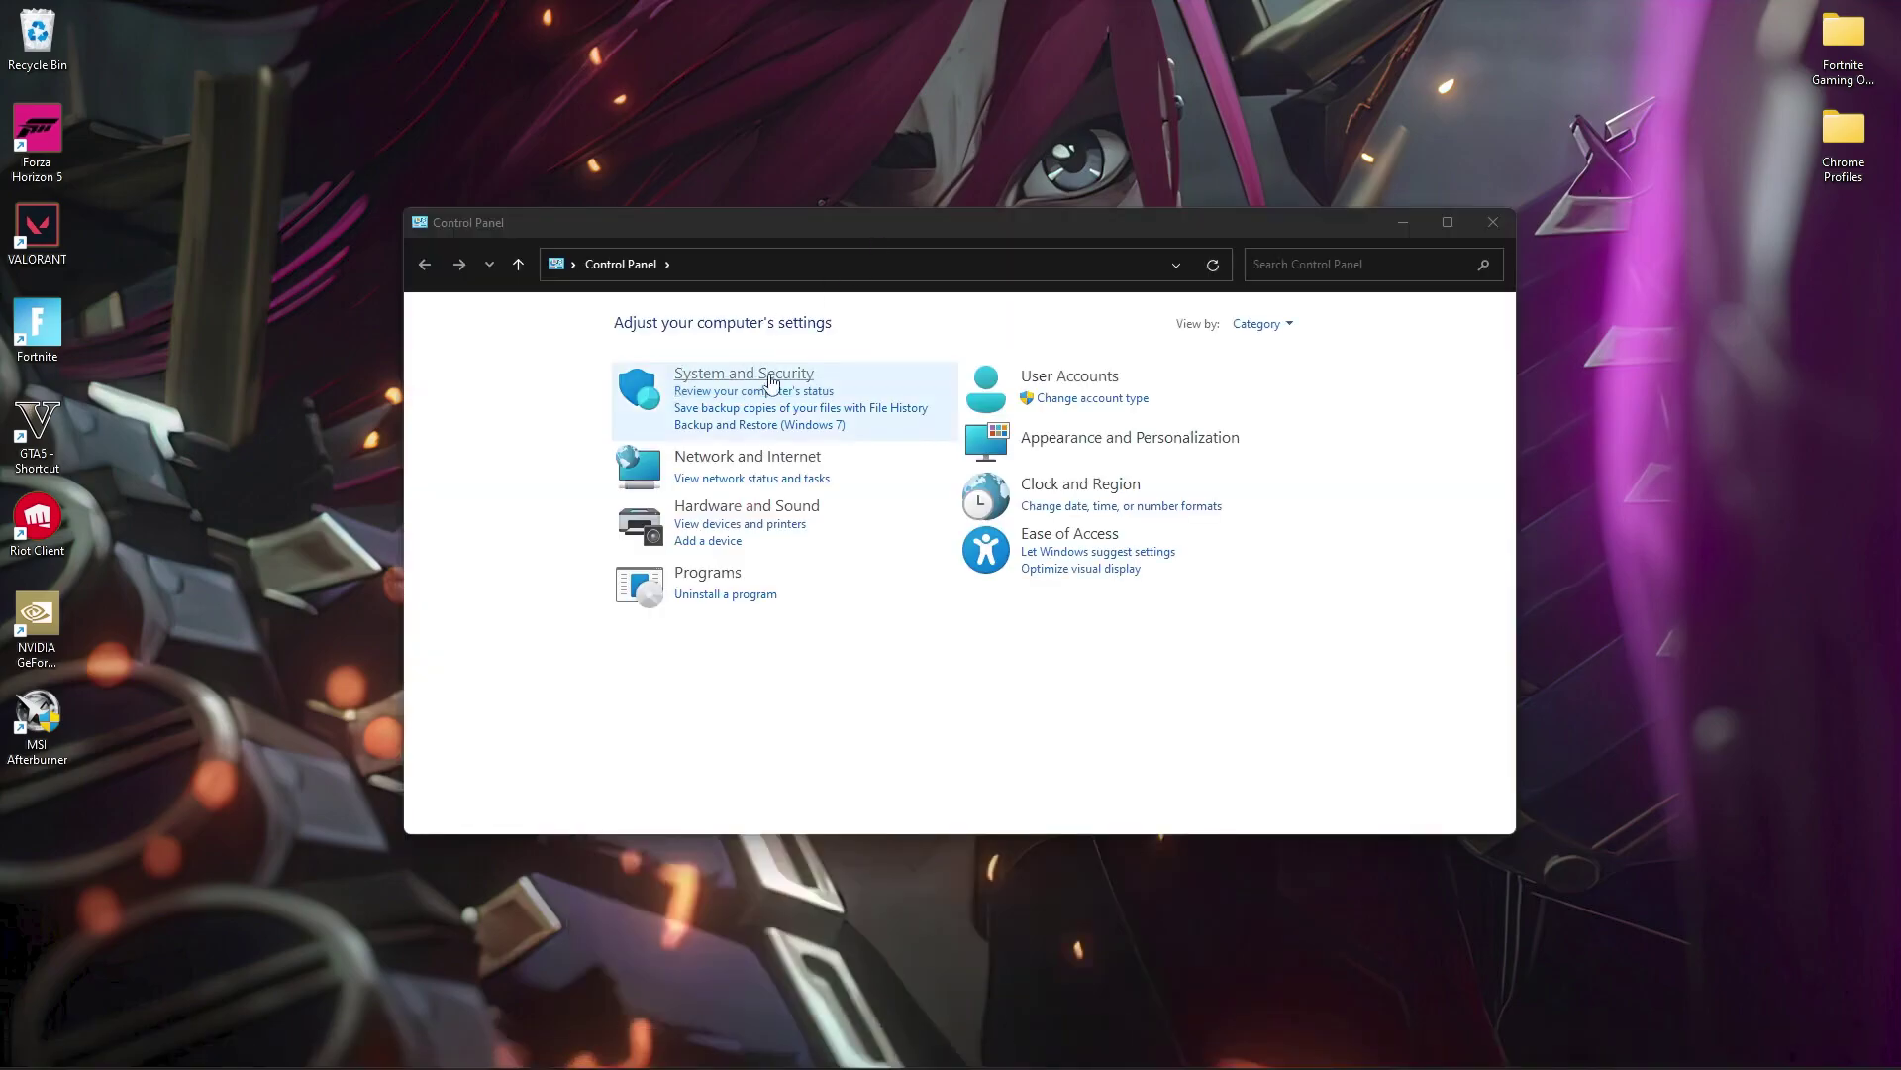
{"action": "left_click", "coordinate": [731, 375]}
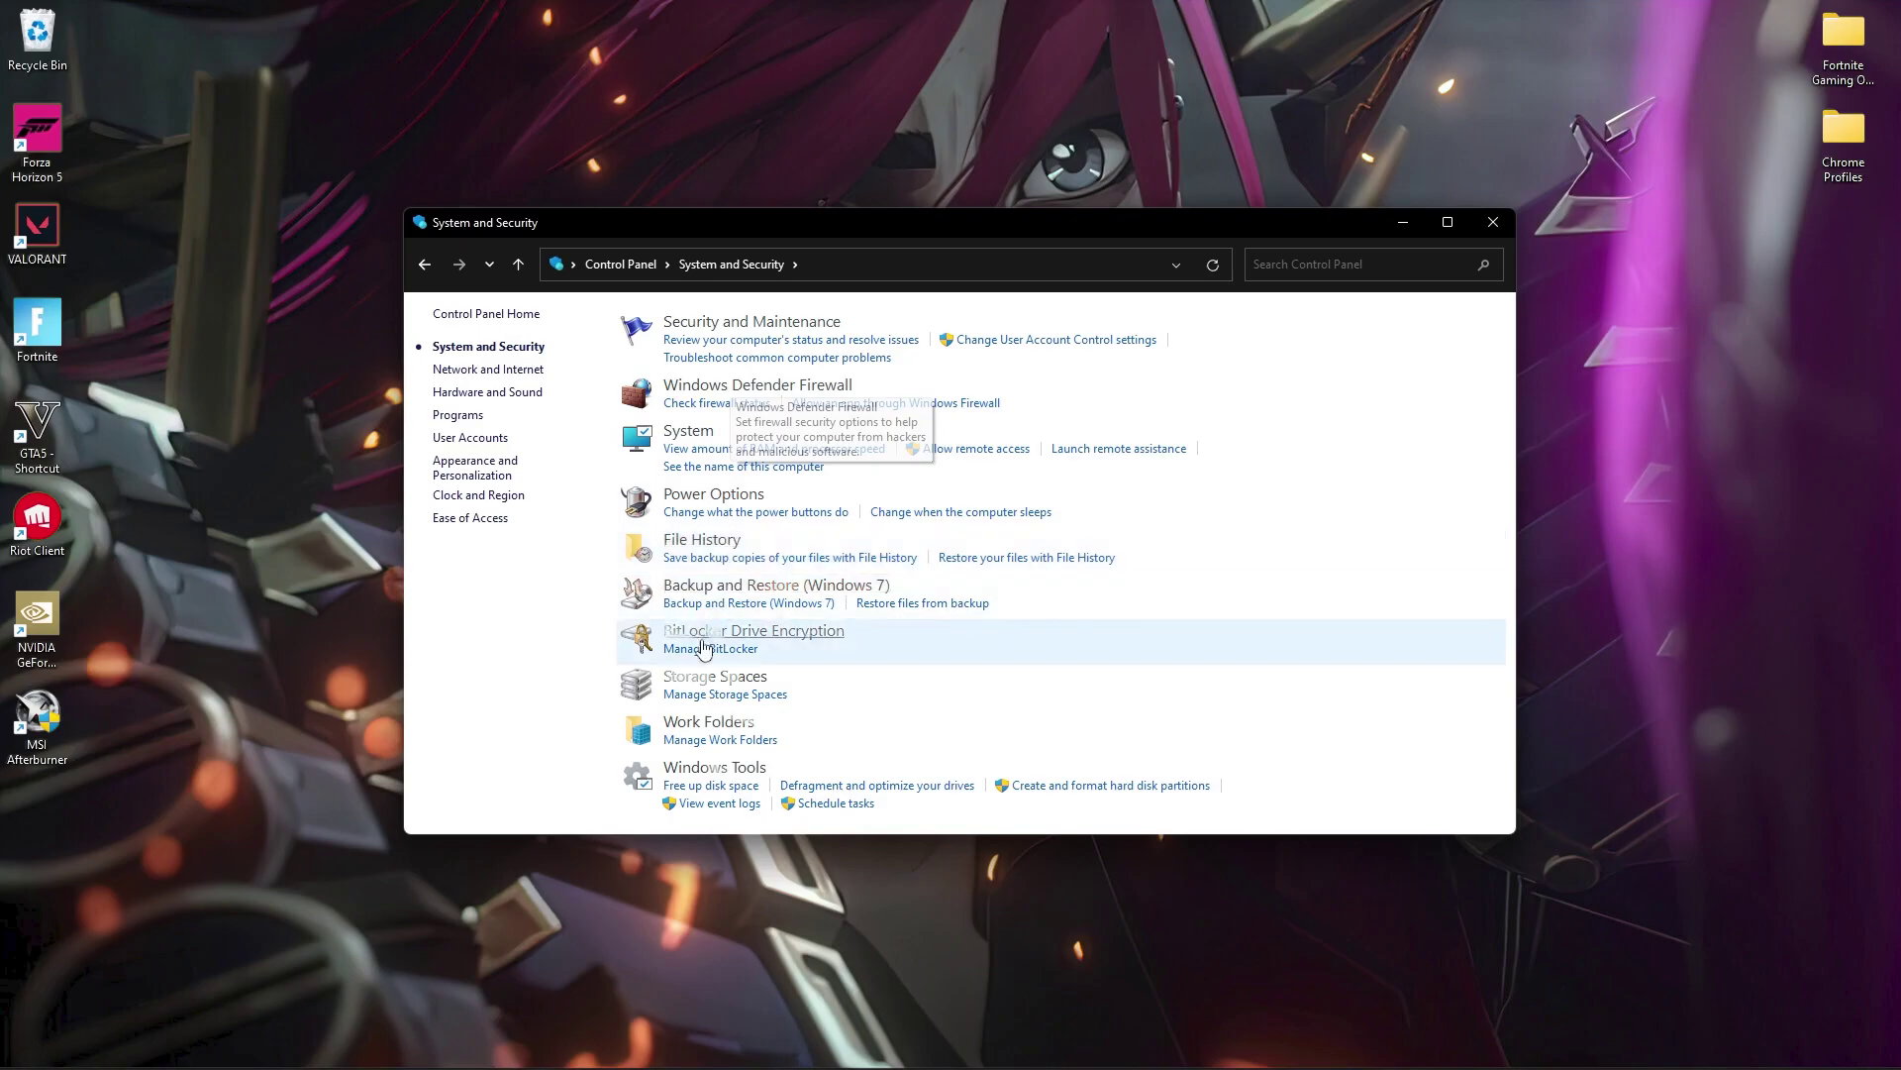
{"action": "left_click", "coordinate": [693, 493]}
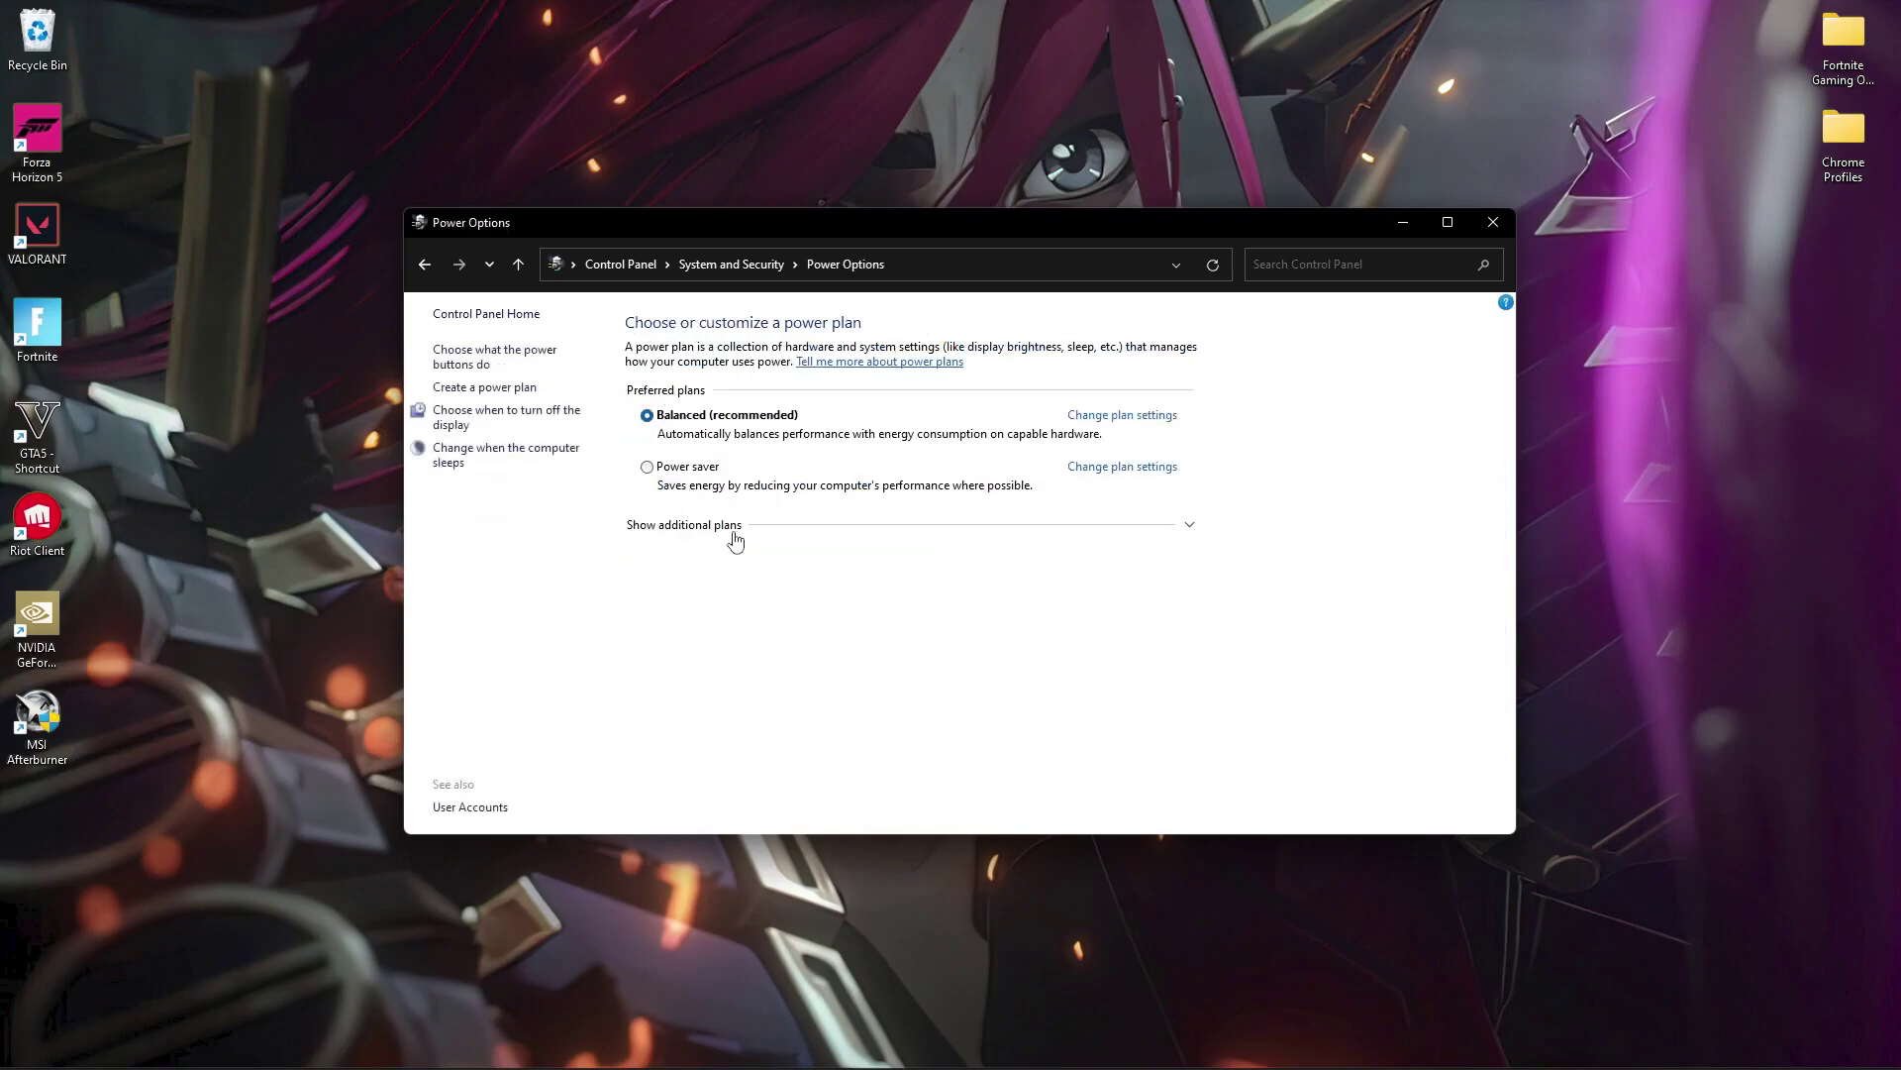
{"action": "left_click", "coordinate": [1188, 528]}
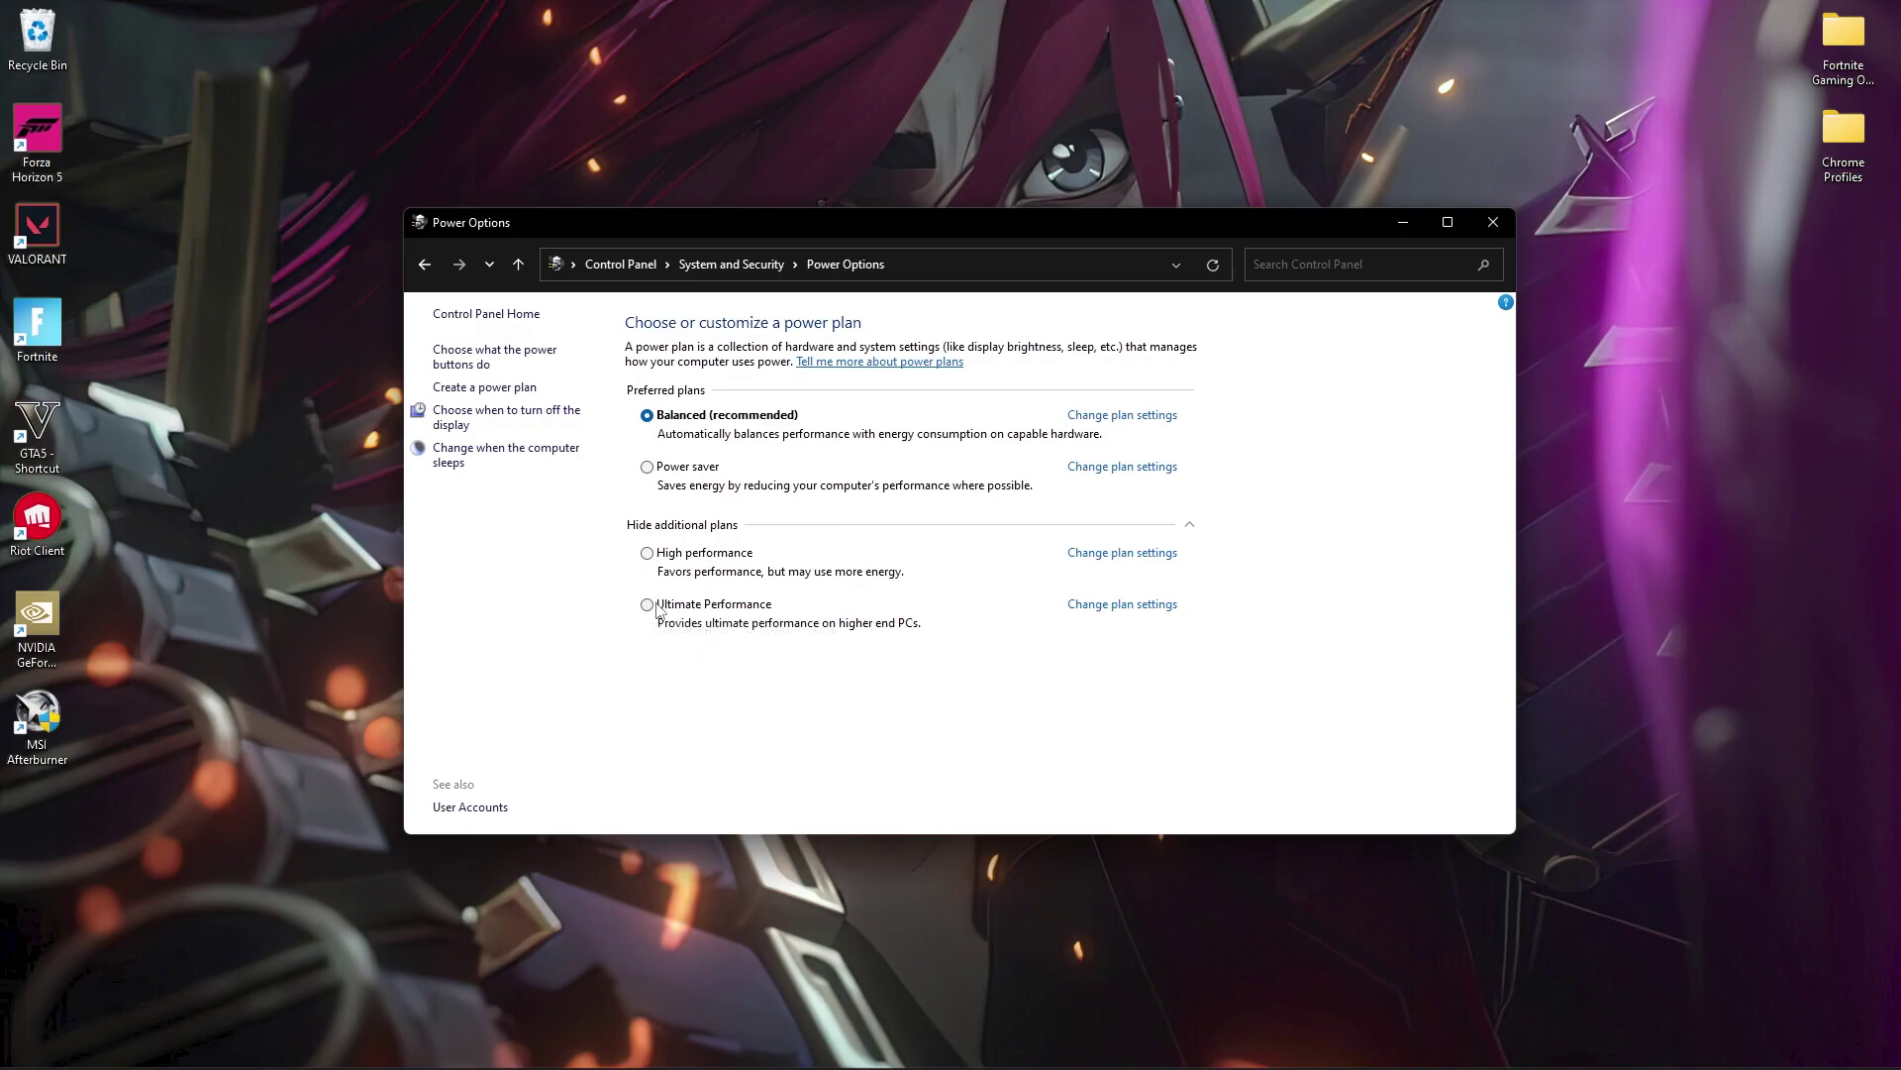
{"action": "left_click", "coordinate": [1495, 224]}
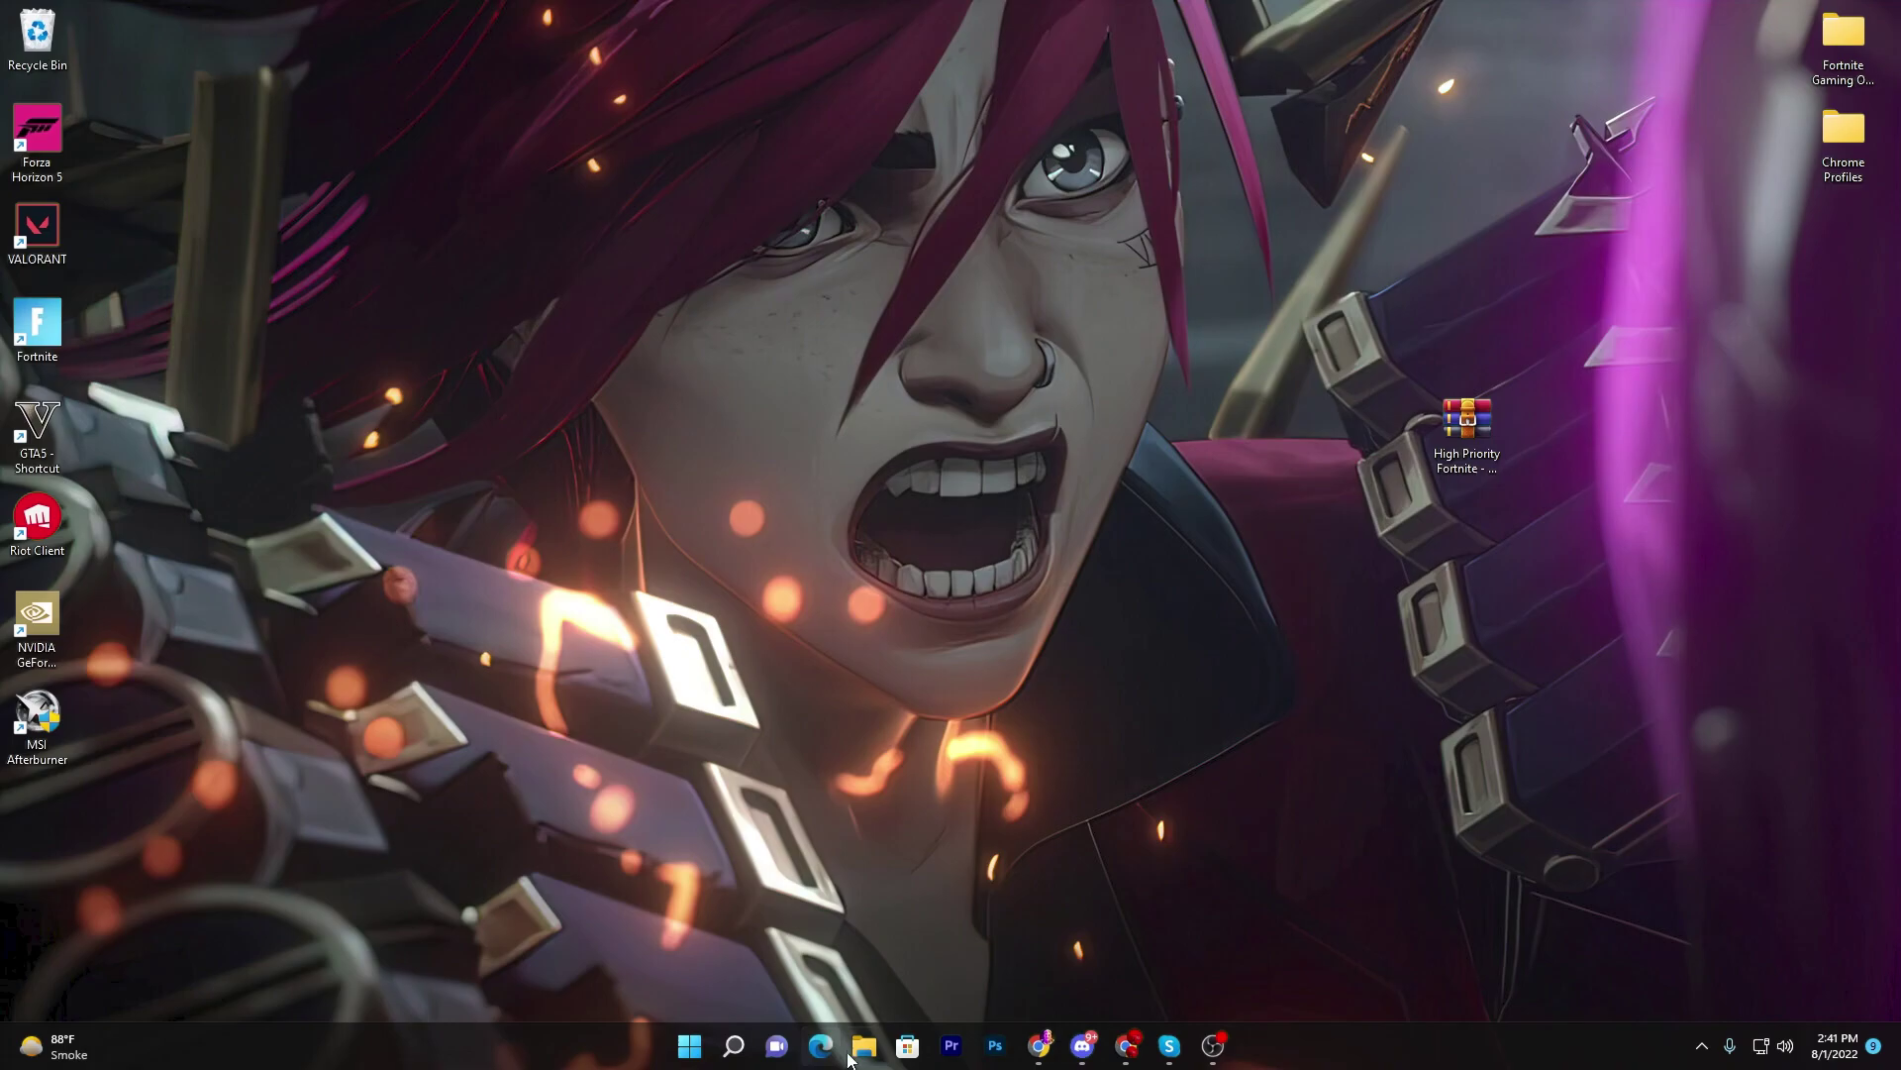
Browse to C:\Program Files\Epic Games\Fortnite\FortniteGame\Binaries\Win64 and scroll to FortniteClient-Win64-Shipping
{"action": "left_click", "coordinate": [863, 1044]}
{"action": "left_click", "coordinate": [332, 595]}
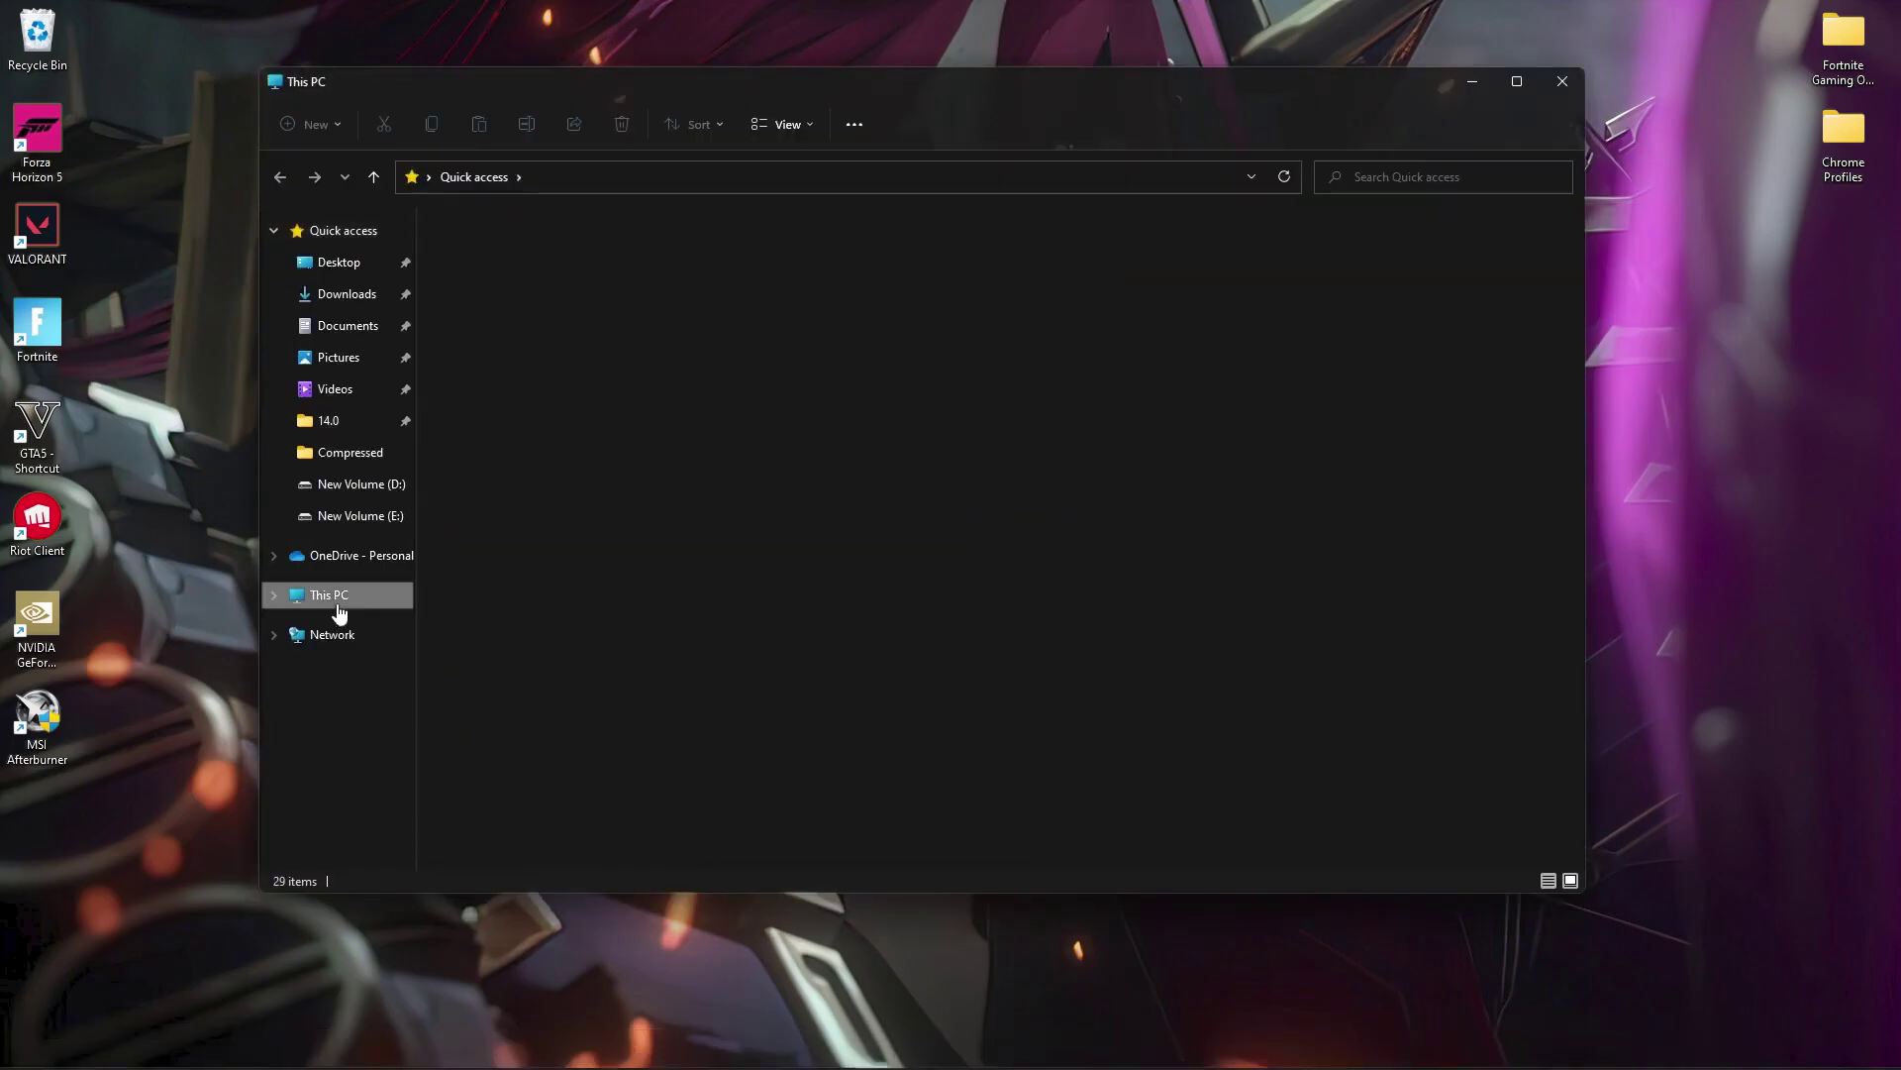
{"action": "double_click", "coordinate": [568, 411]}
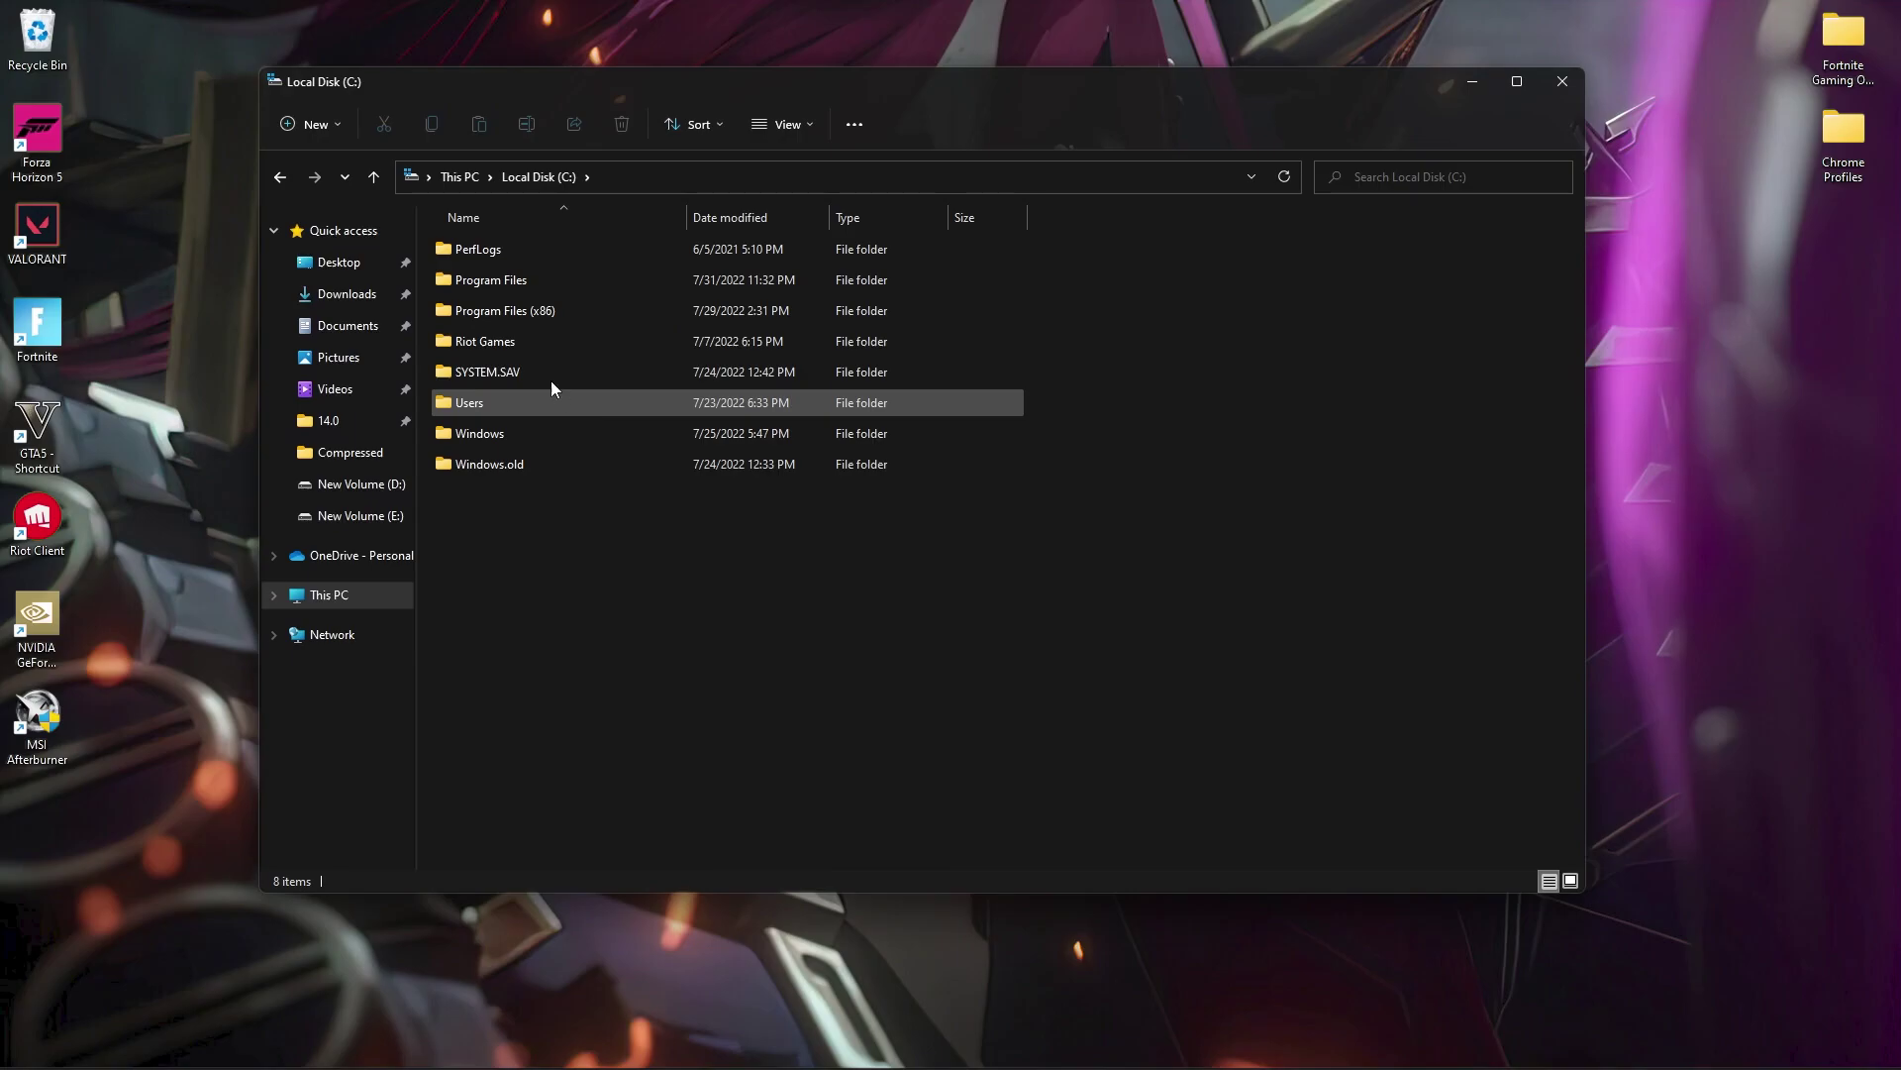
{"action": "double_click", "coordinate": [524, 282]}
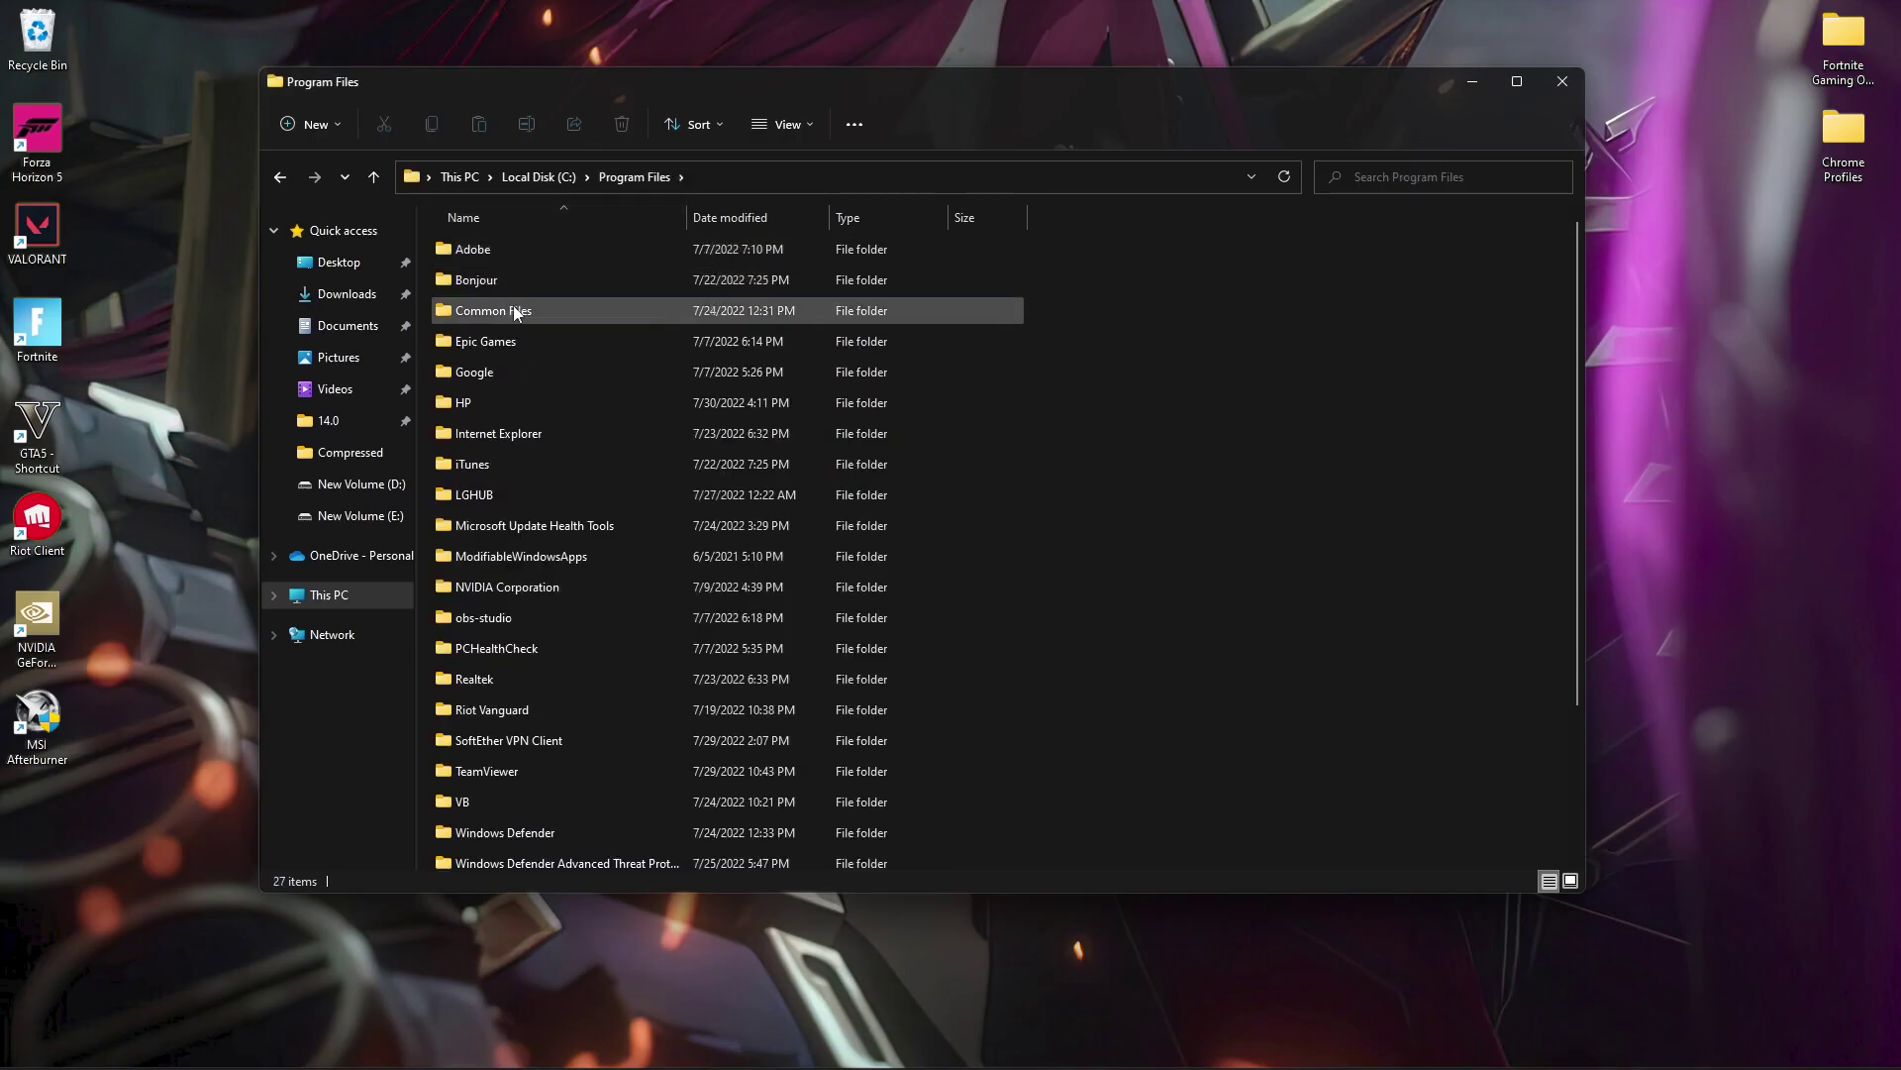
{"action": "double_click", "coordinate": [533, 342]}
{"action": "double_click", "coordinate": [497, 252]}
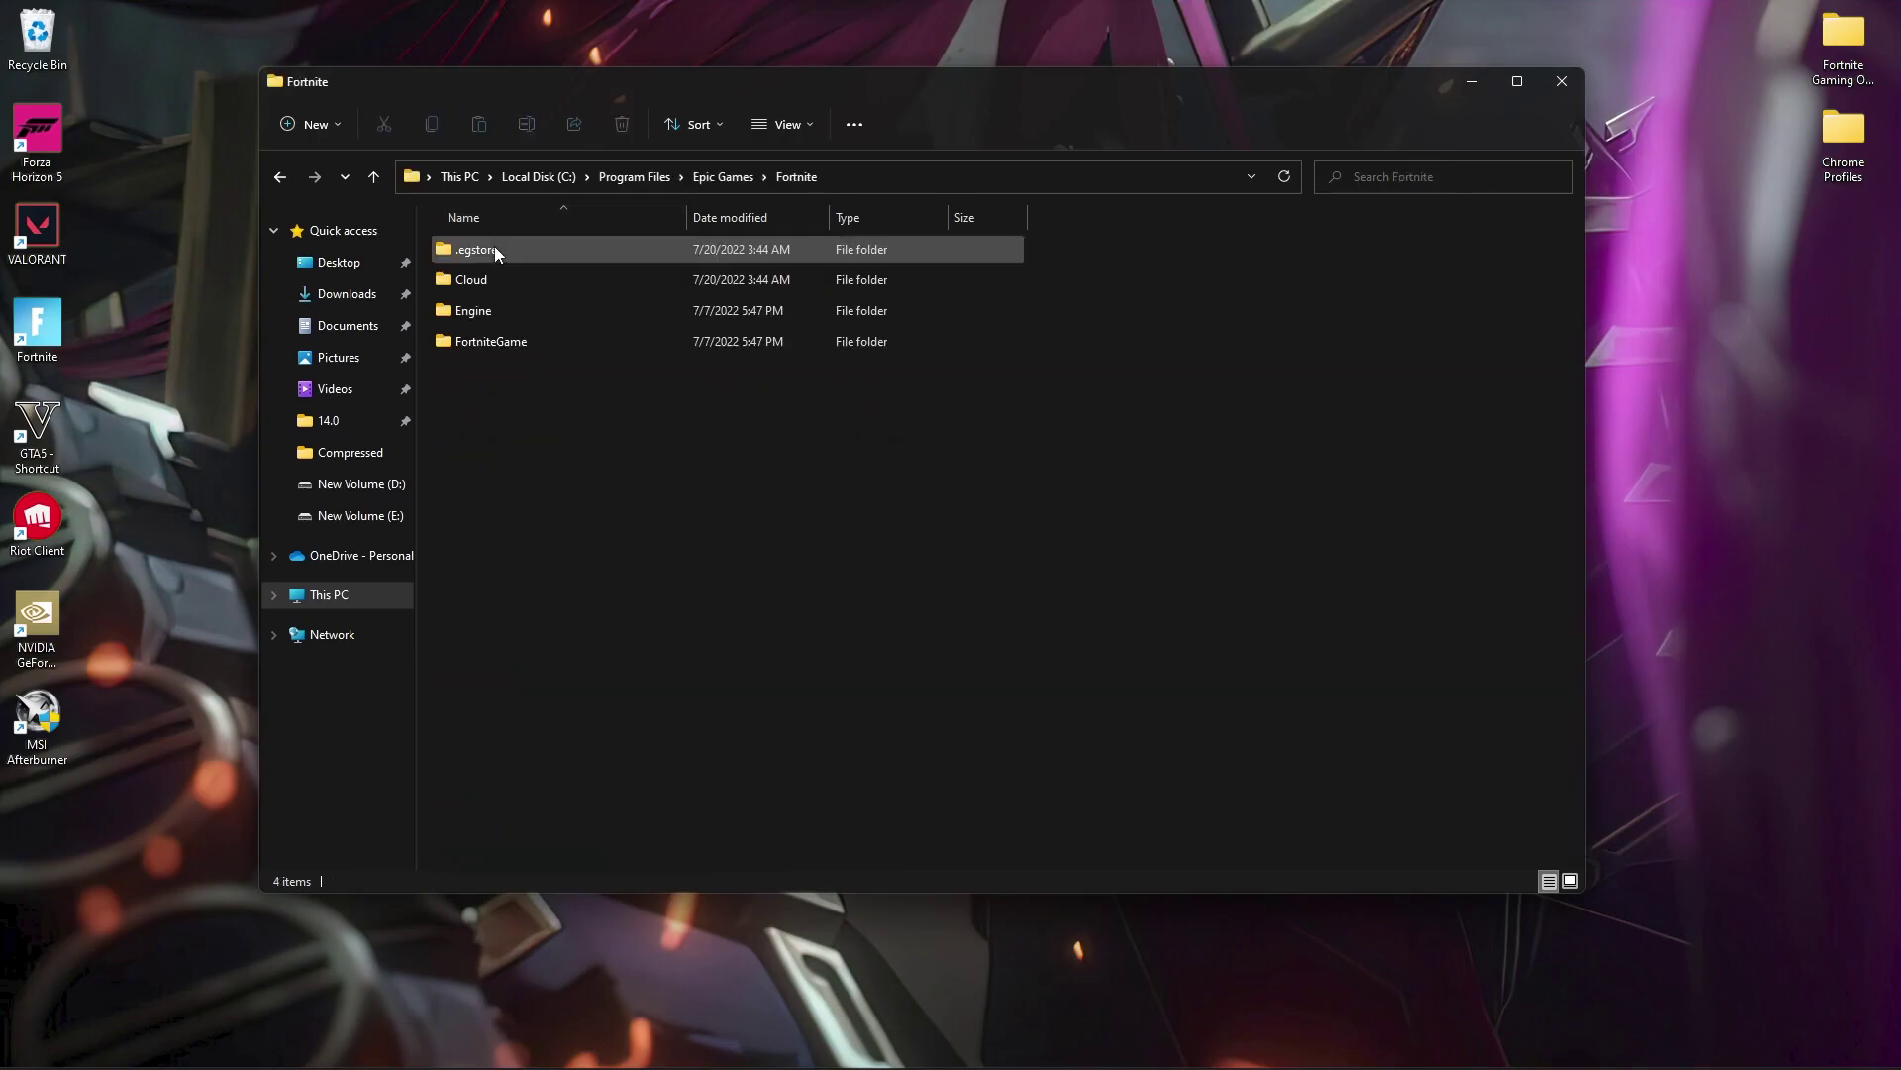
{"action": "double_click", "coordinate": [497, 333]}
{"action": "double_click", "coordinate": [491, 240]}
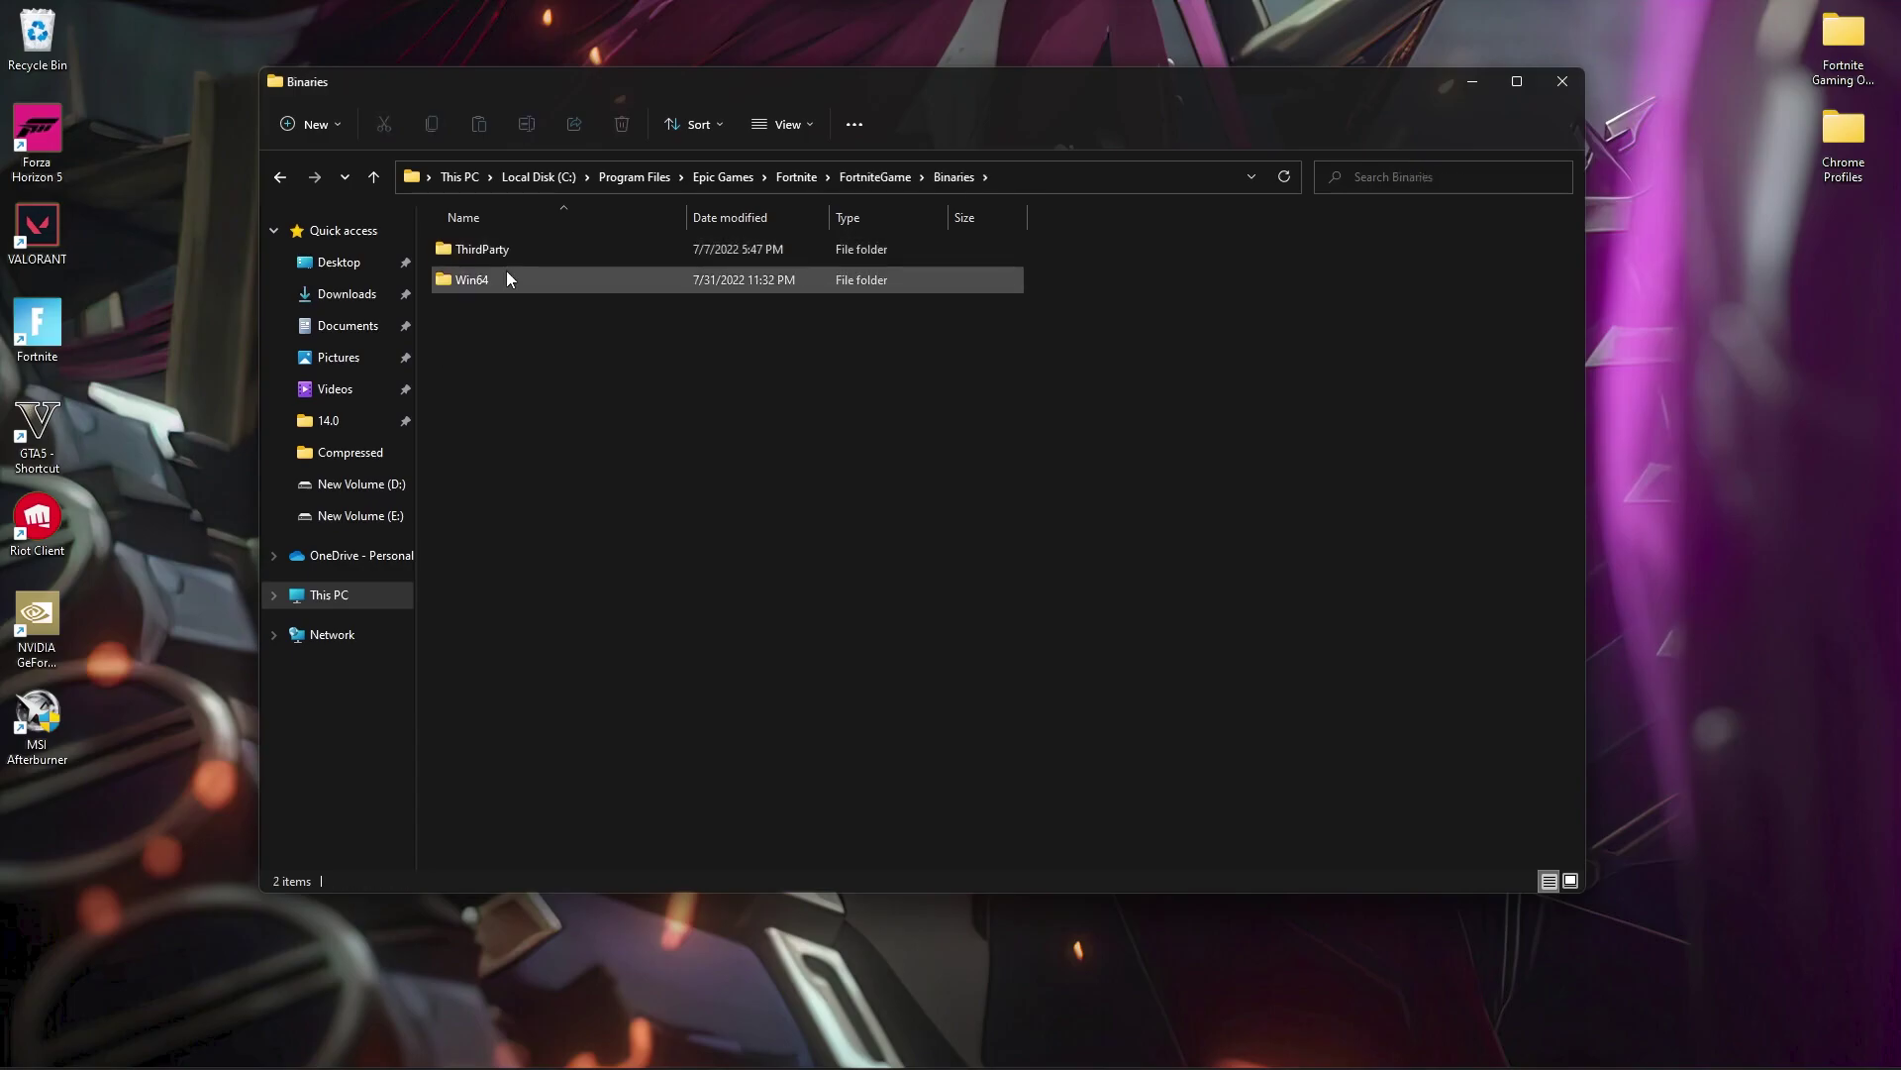
{"action": "scroll", "coordinate": [537, 436], "scroll_direction": "down", "scroll_amount": 3}
{"action": "scroll", "coordinate": [536, 436], "scroll_direction": "down", "scroll_amount": 3}
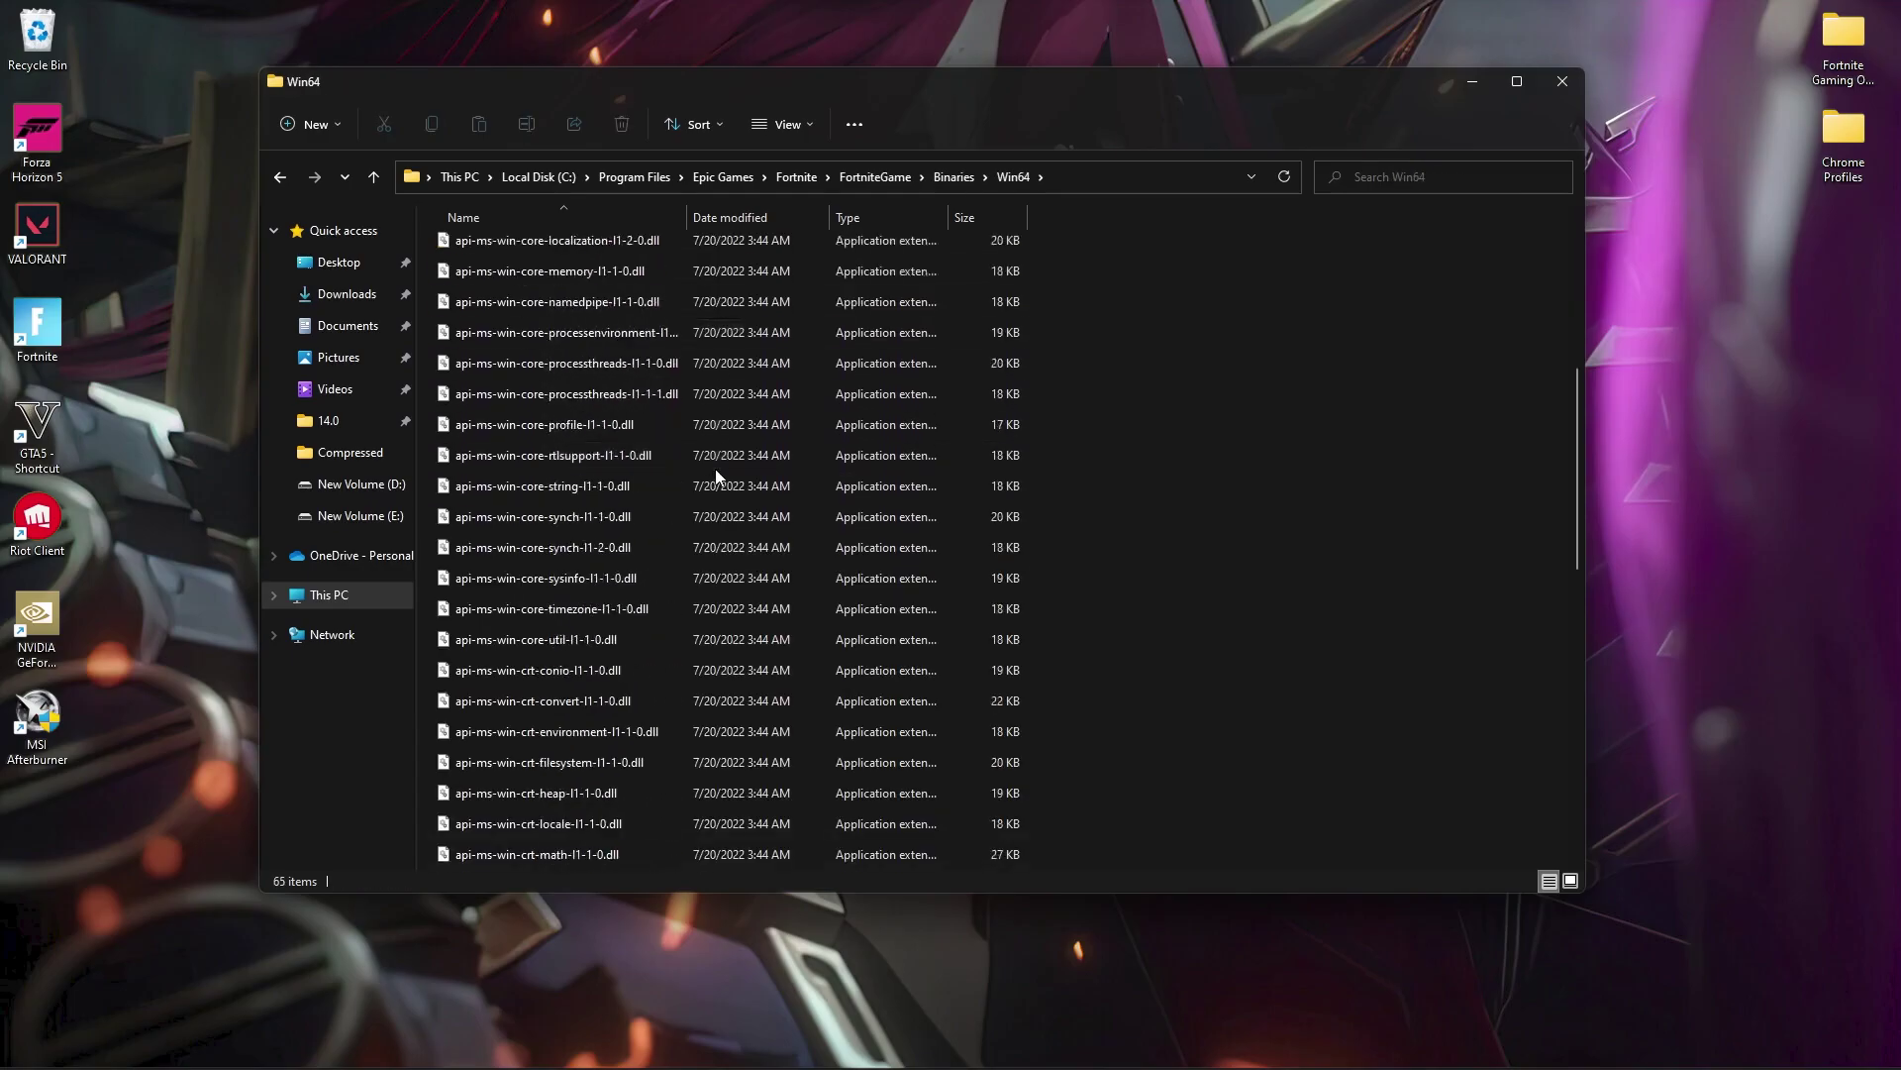
{"action": "scroll", "coordinate": [644, 535], "scroll_direction": "down", "scroll_amount": 4}
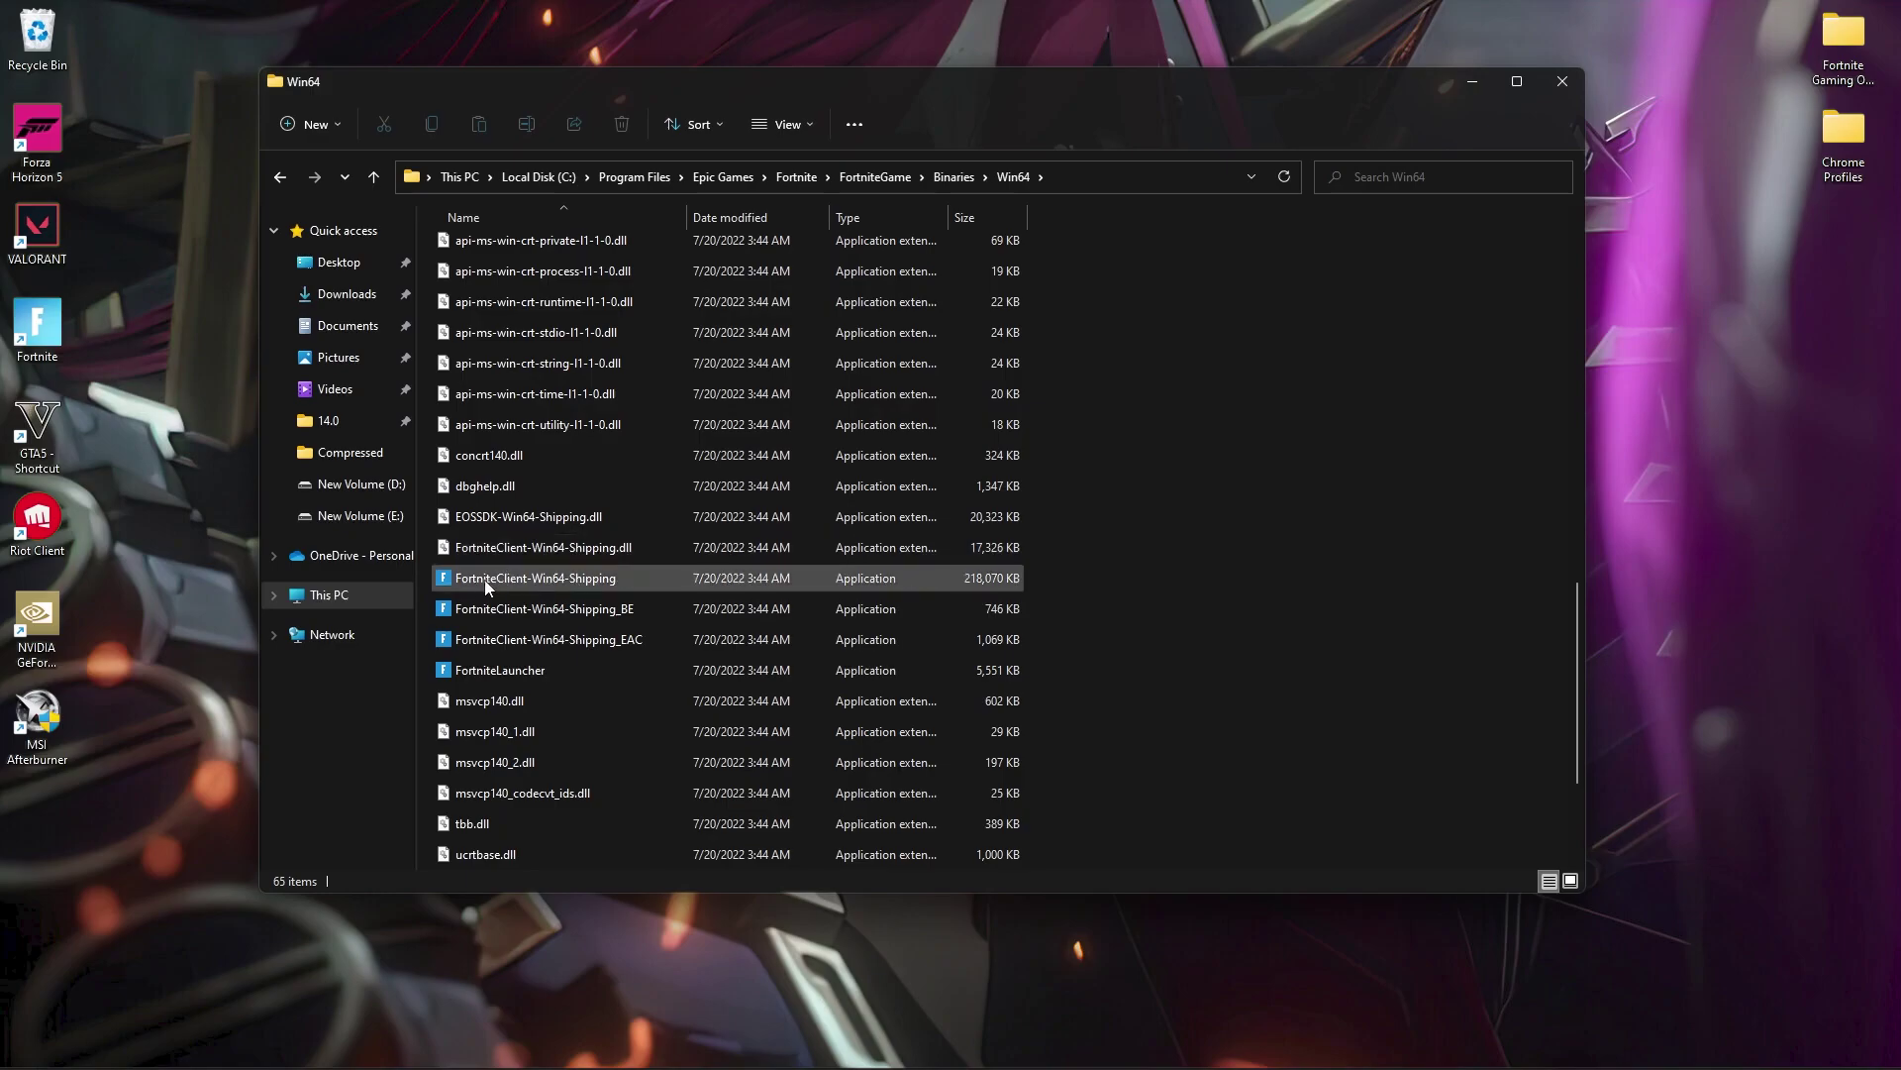
Tick Disable fullscreen optimizations in FortniteClient-Win64-Shipping's Compatibility properties and save
{"action": "right_click", "coordinate": [606, 582]}
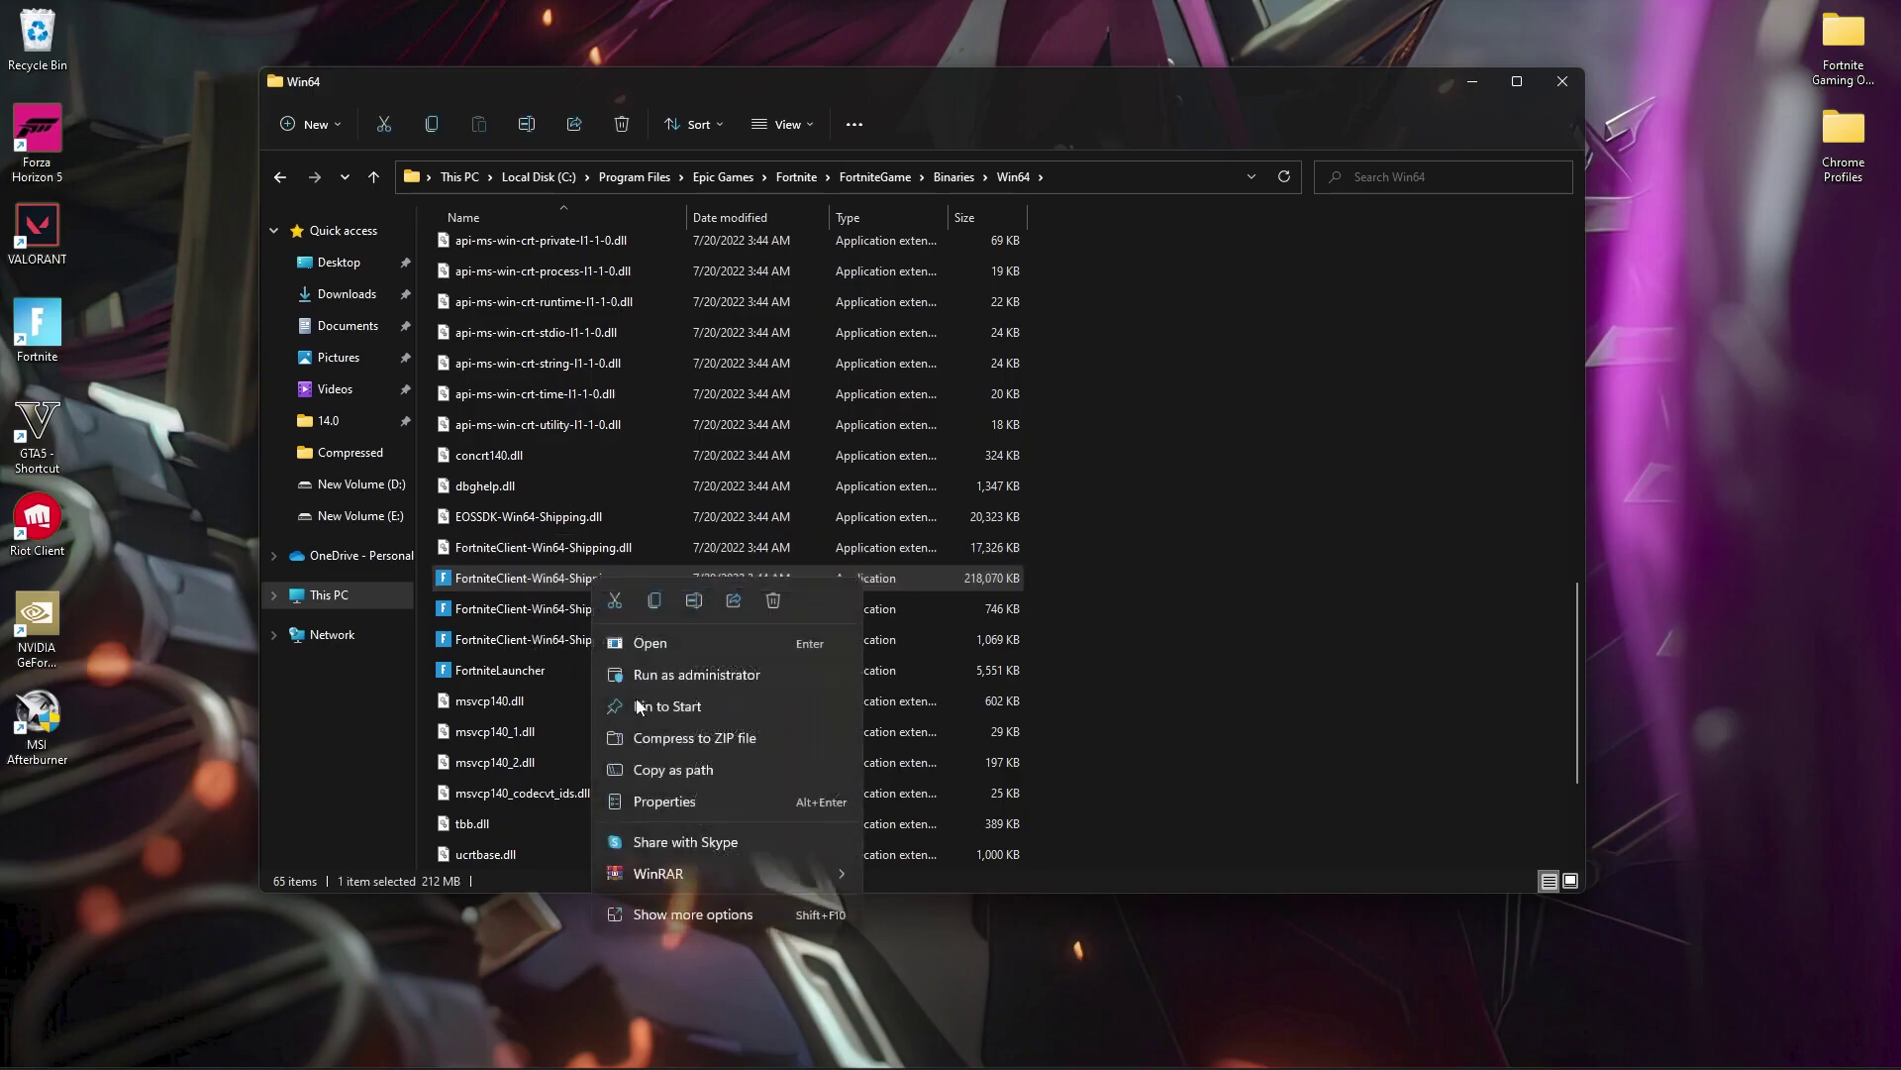
{"action": "left_click", "coordinate": [679, 915]}
{"action": "left_click", "coordinate": [707, 872]}
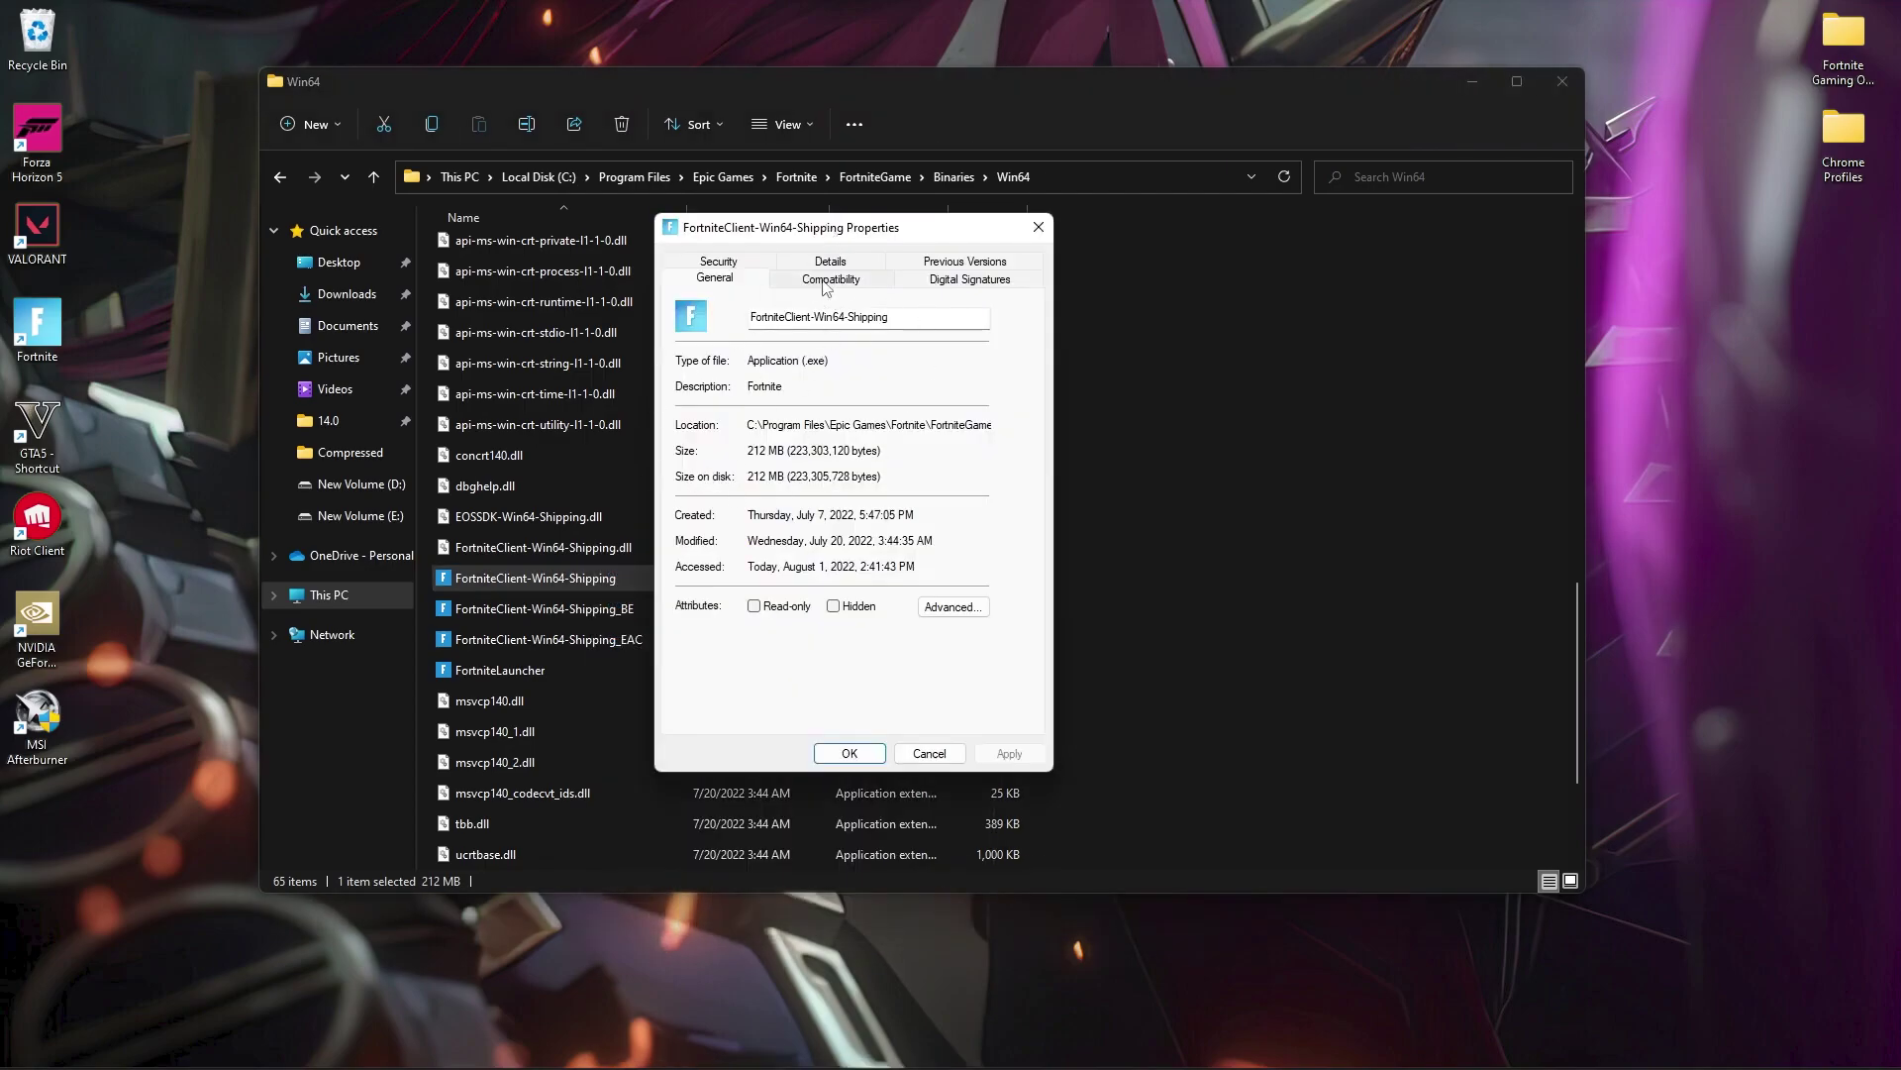
{"action": "left_click", "coordinate": [825, 282]}
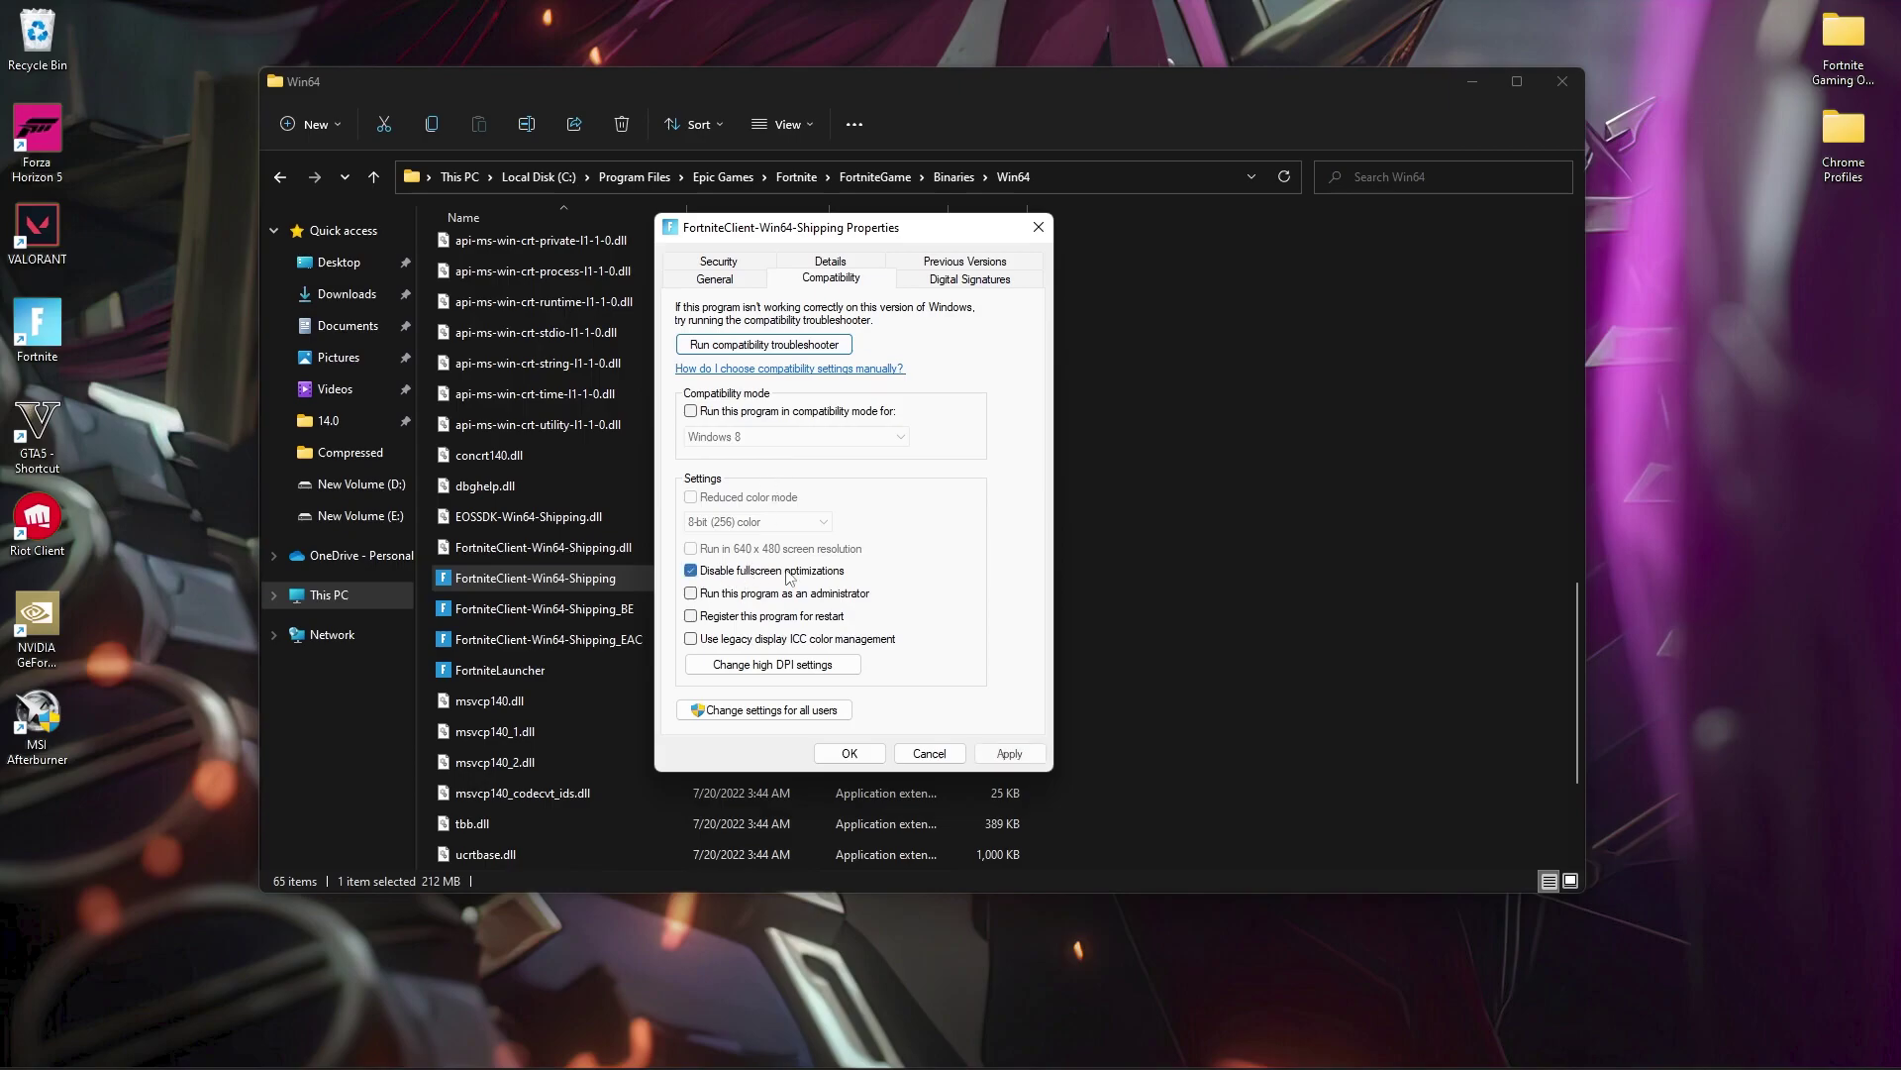
{"action": "left_click", "coordinate": [850, 752]}
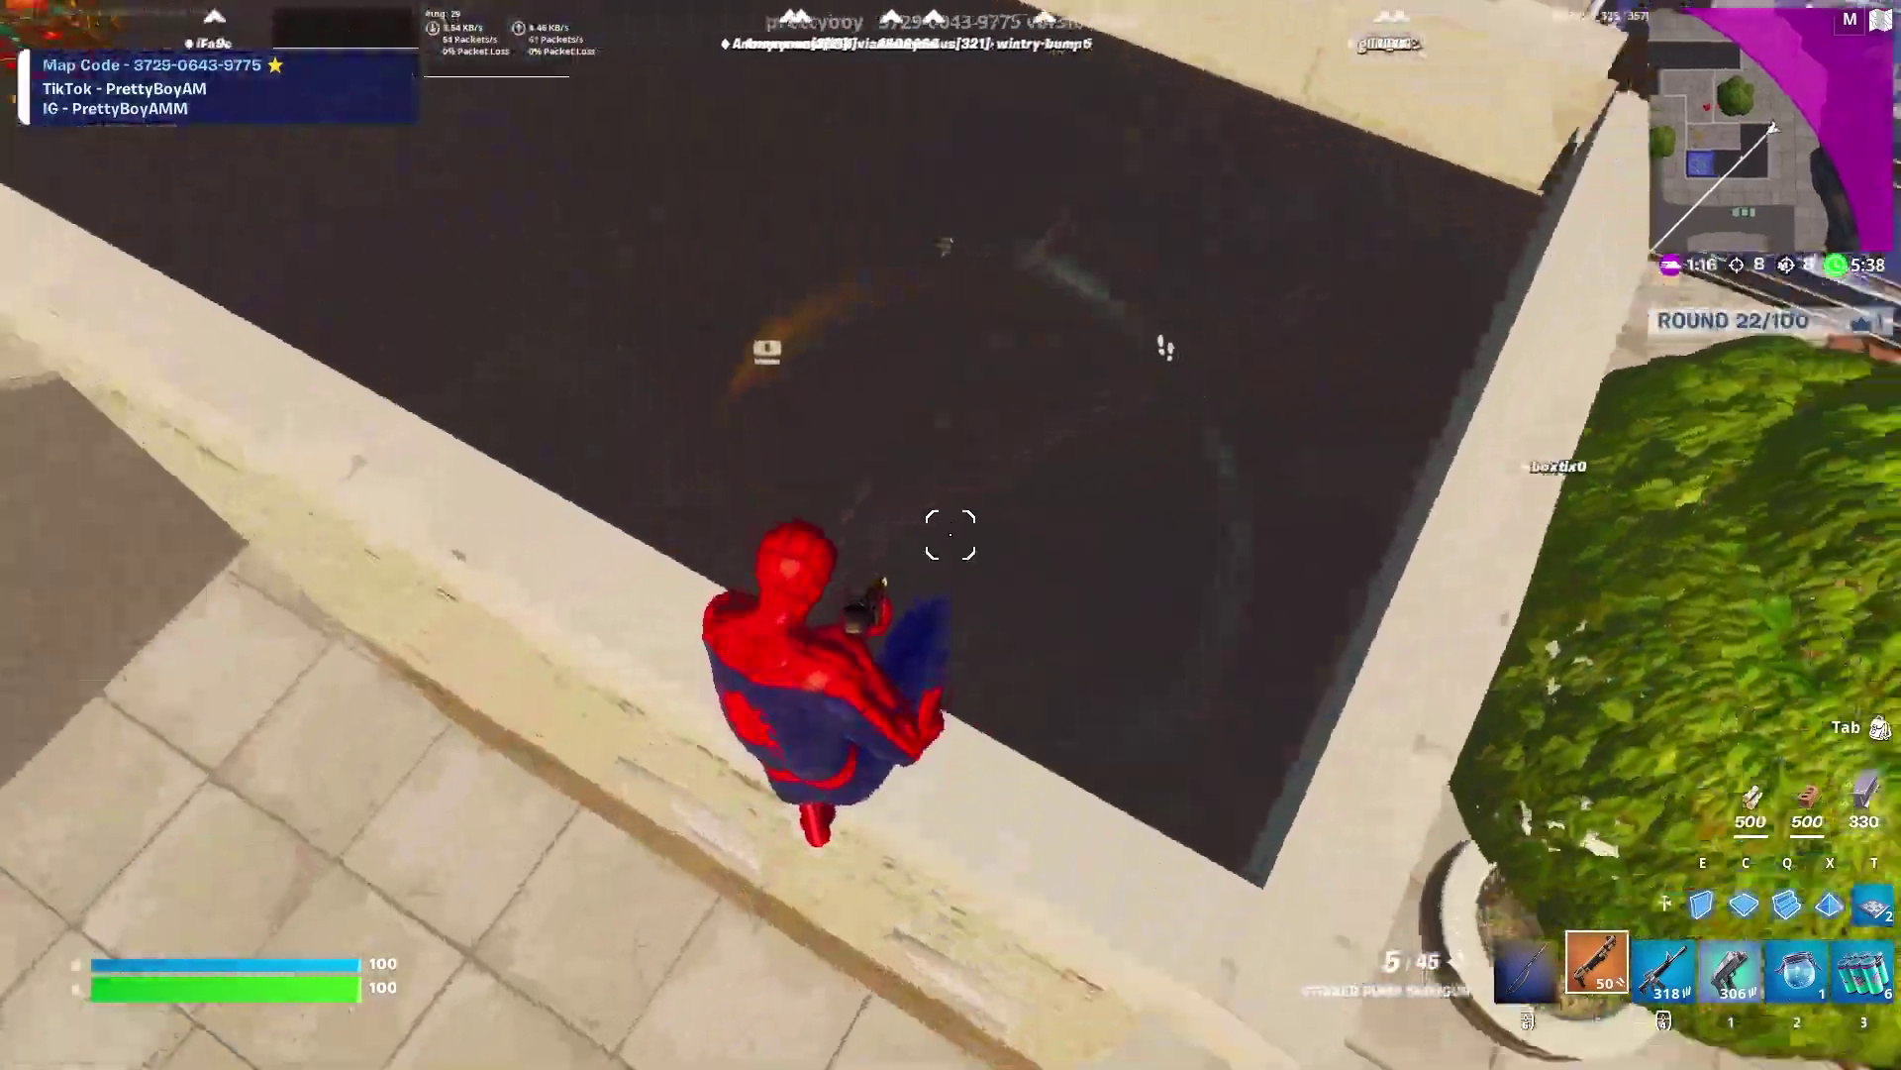
Alternate between build mode and shotgun or assault rifle while placing ramps and walls
{"action": "key", "text": "t"}
{"action": "key", "text": "e"}
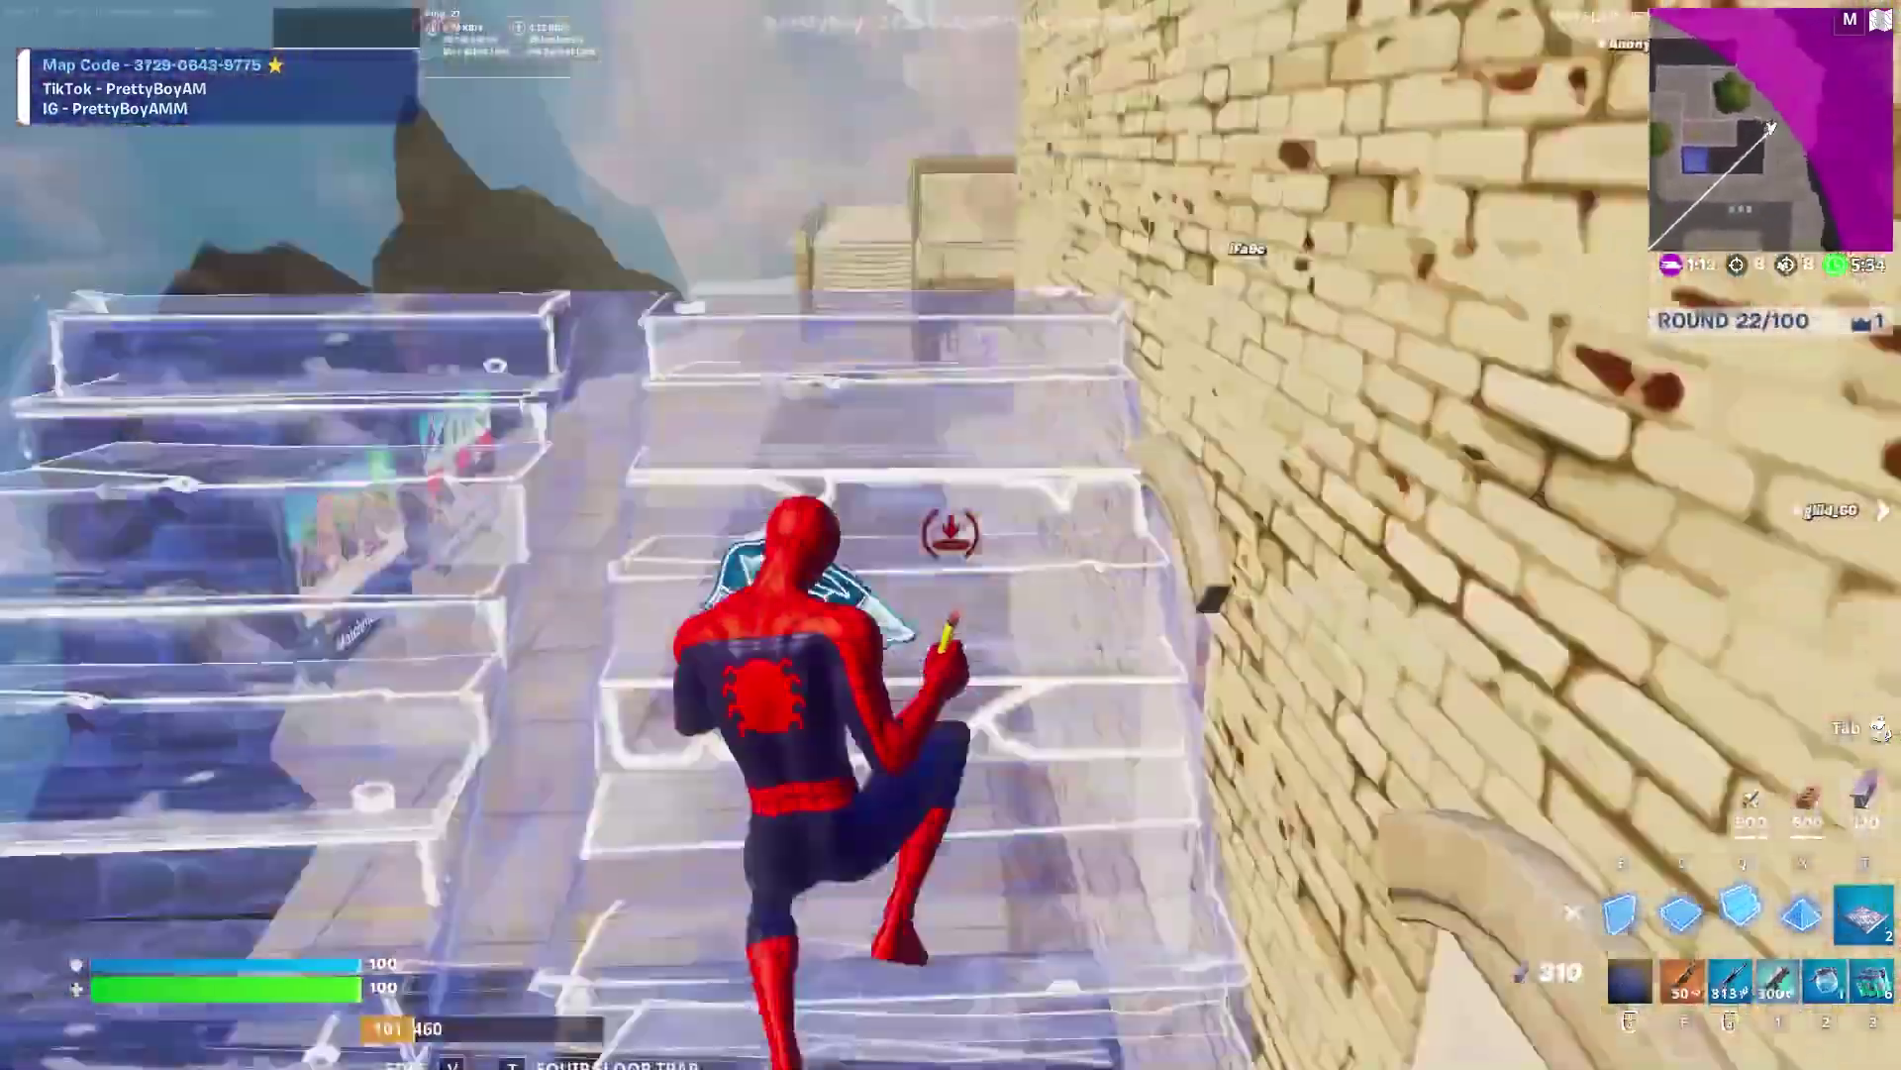
{"action": "key", "text": "e"}
{"action": "key", "text": "t"}
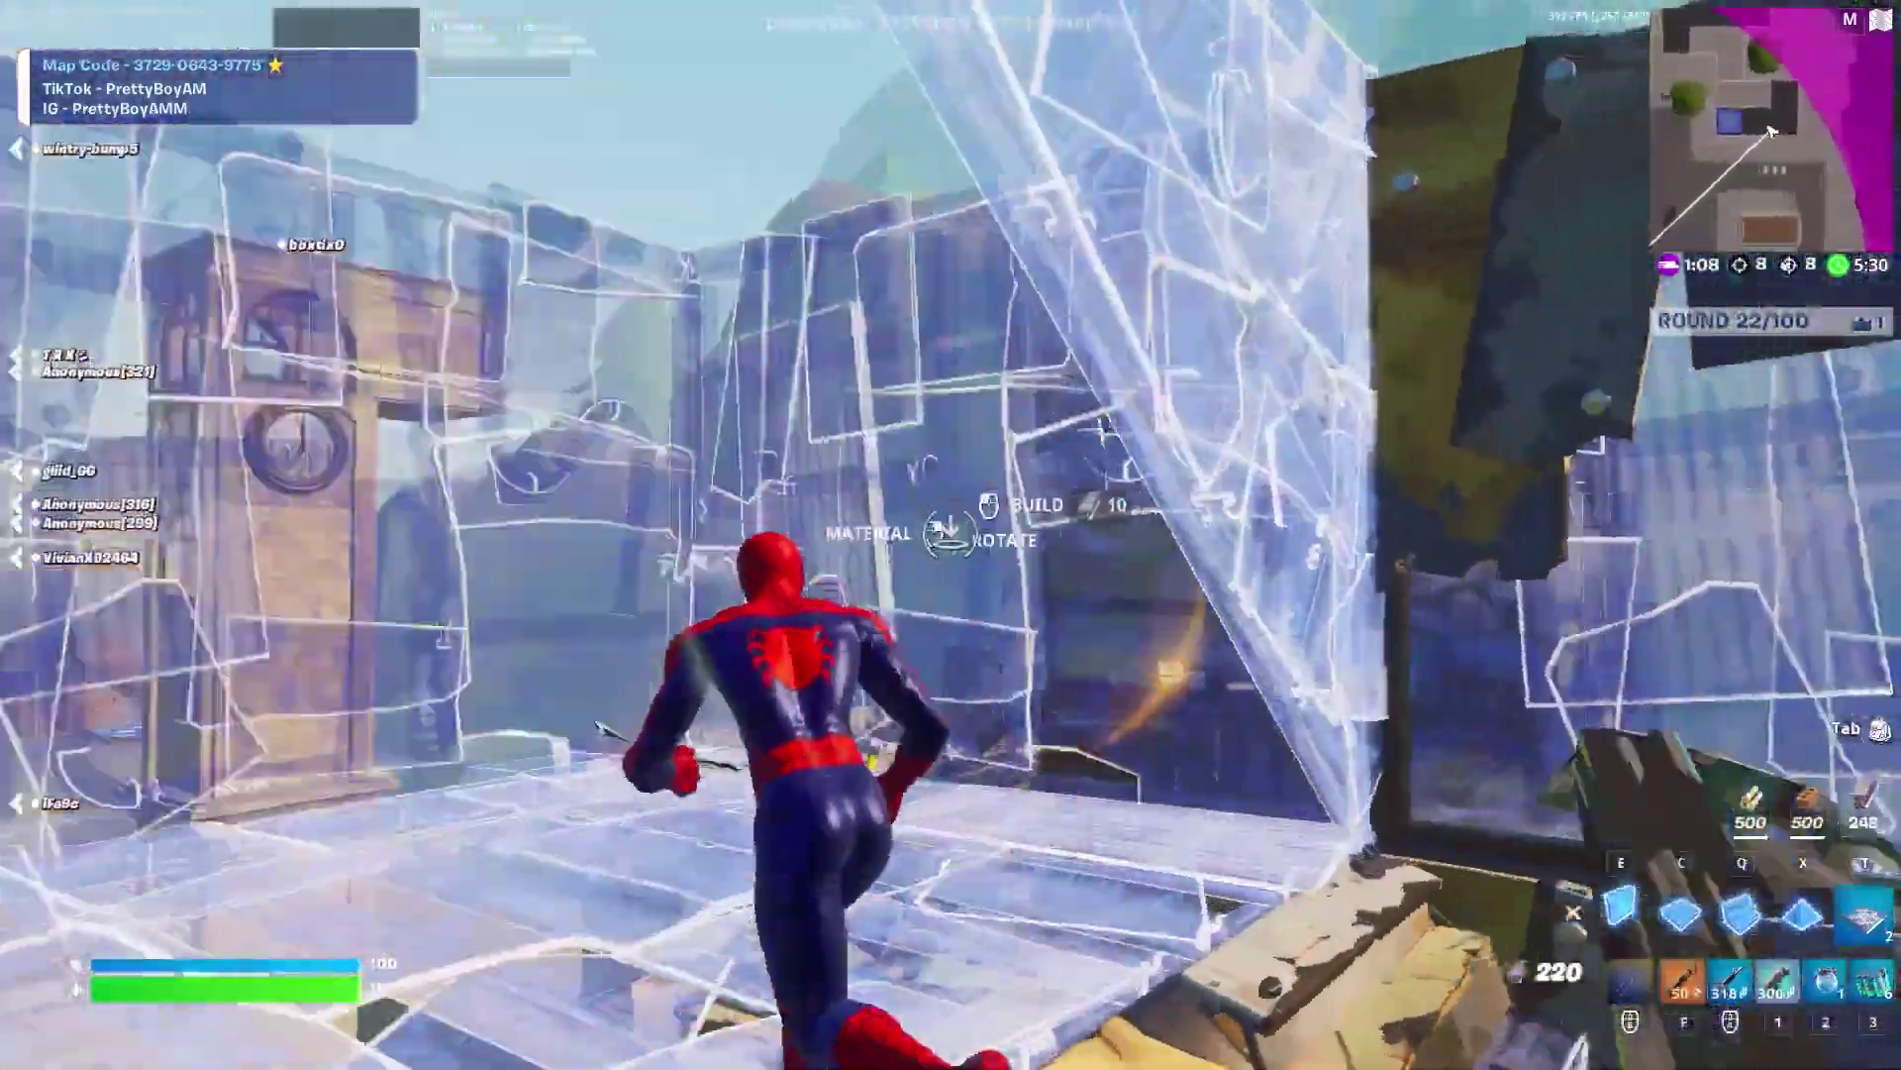
{"action": "key", "text": "e"}
{"action": "key", "text": "q"}
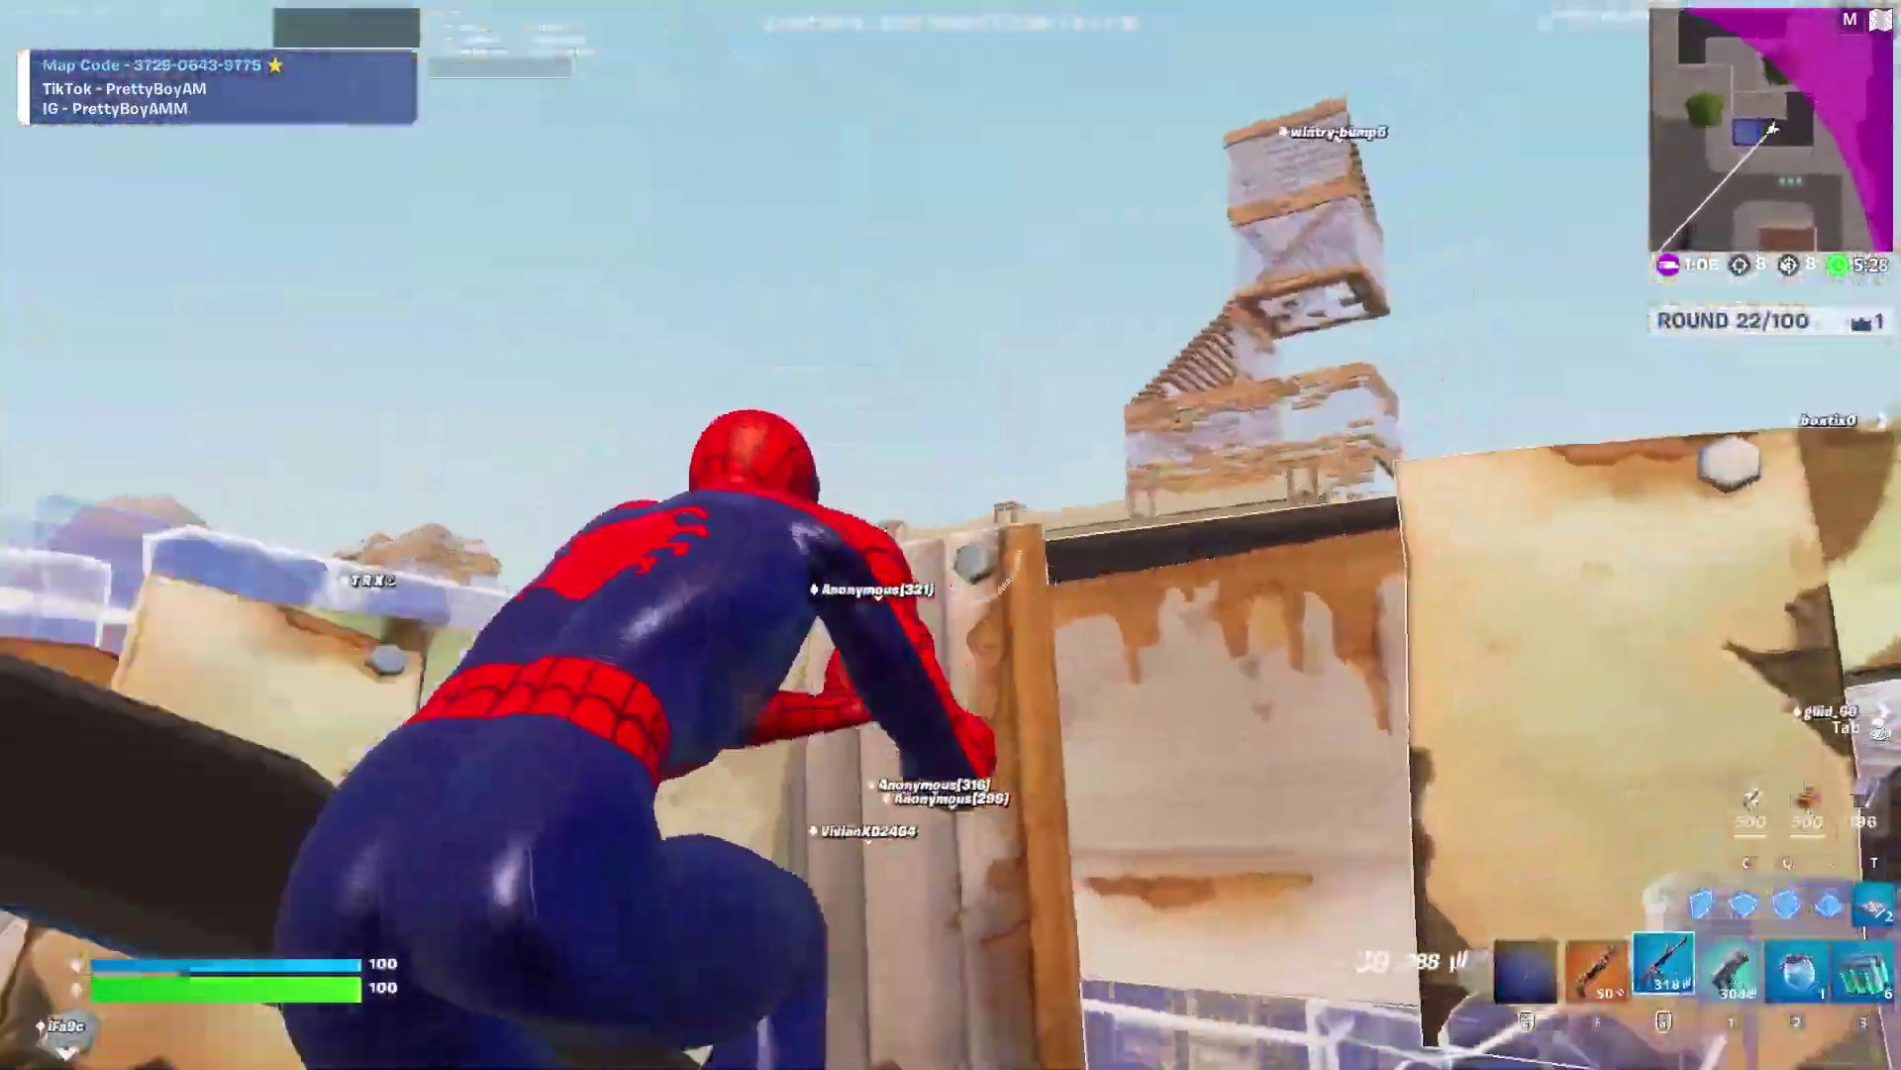